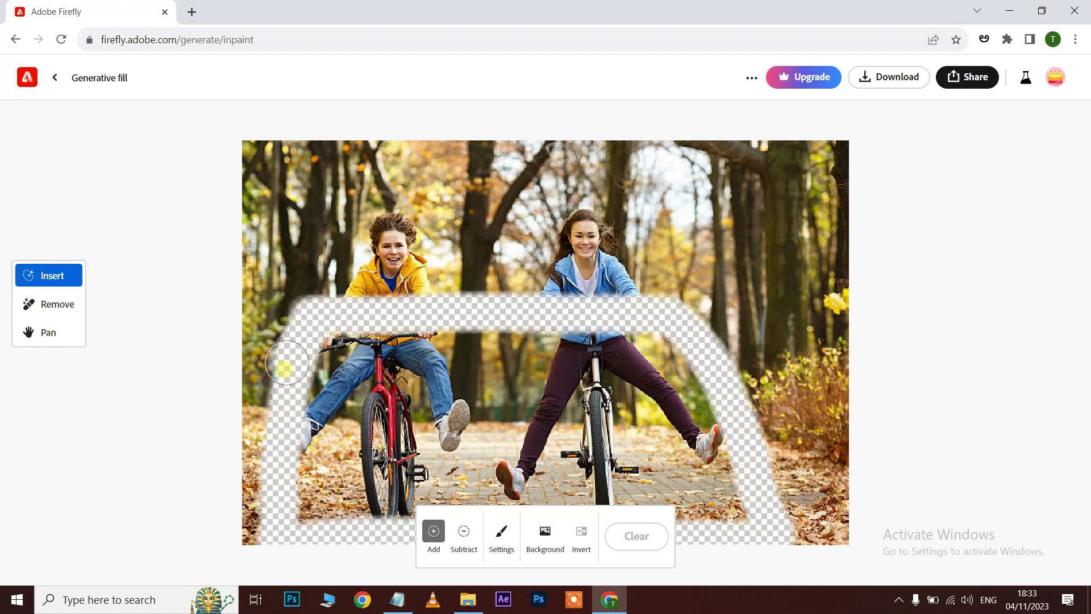
- Replace the two bicycles with a blue convertible generated from the prompt 'car'
left_click_drag(537, 460, 568, 369)
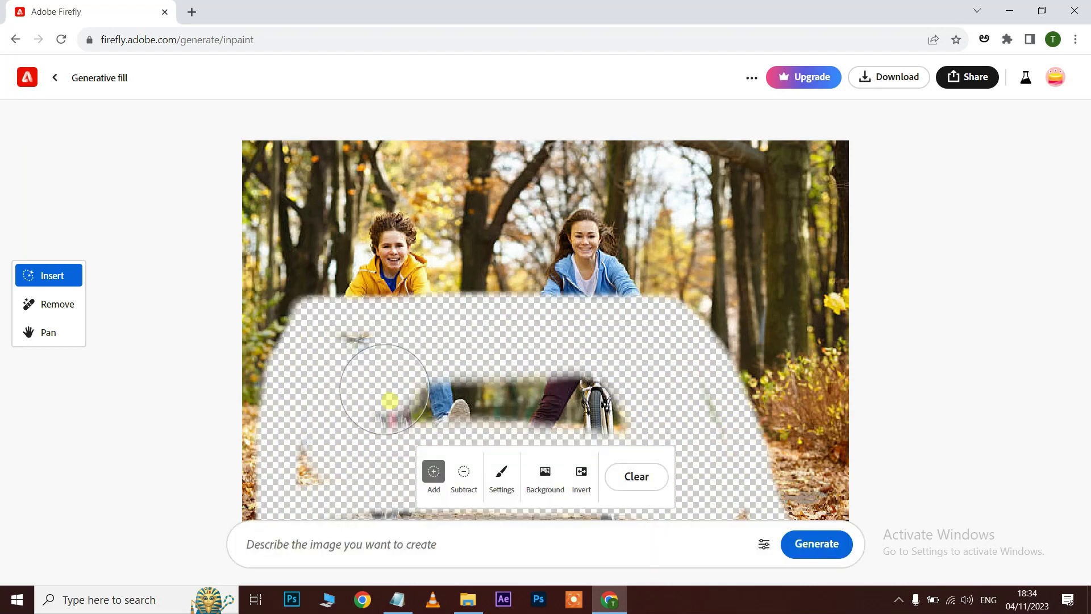
left_click(338, 545)
type("car")
key("Return")
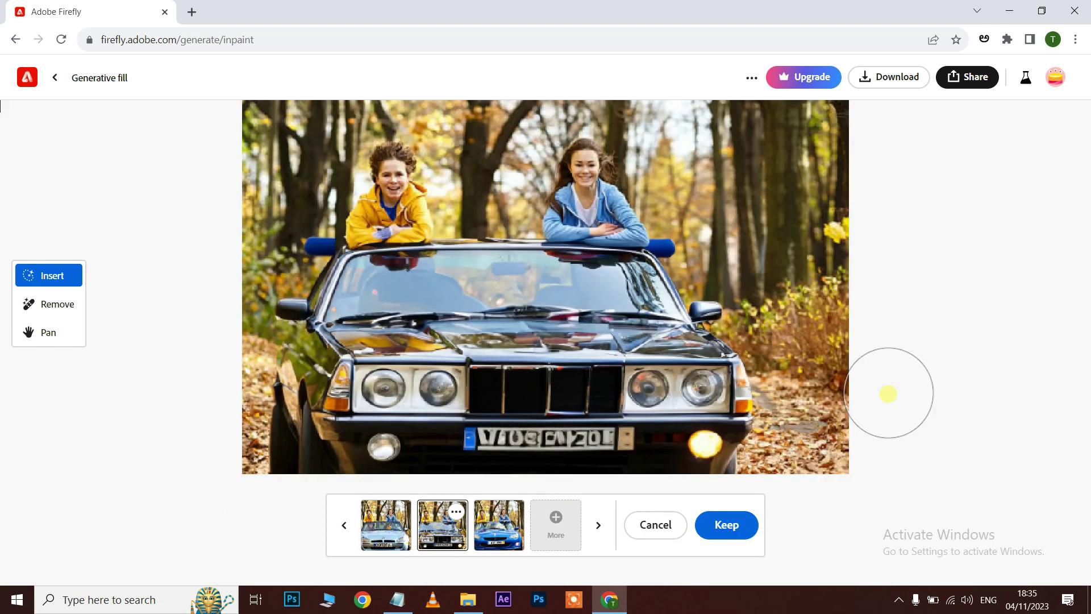
left_click(484, 544)
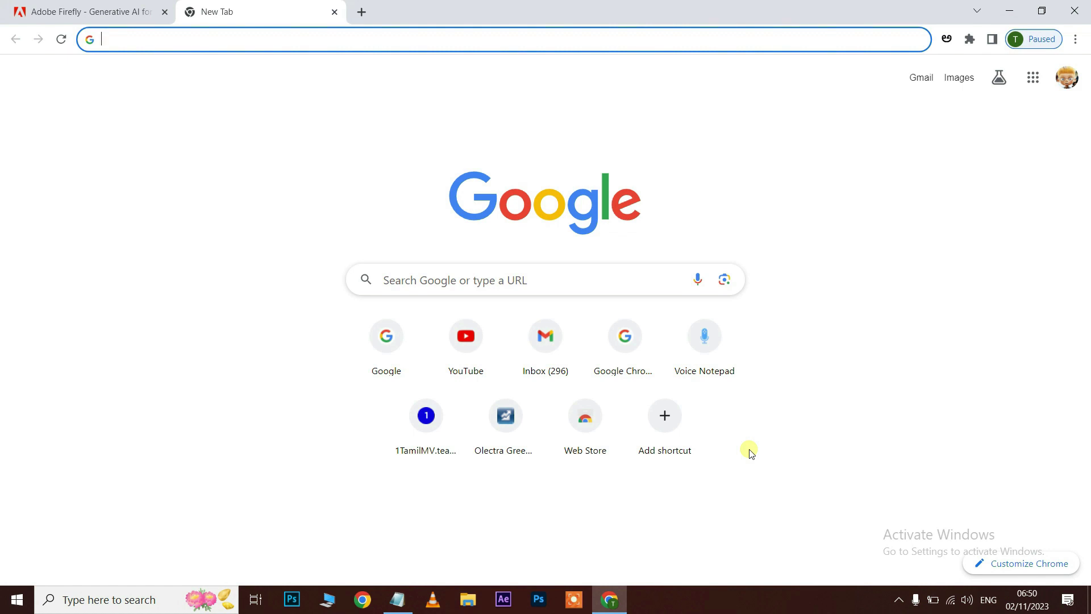
- Open adobefirefly.com from the 'ado' address-bar suggestion and close the duplicate tab
type("ado")
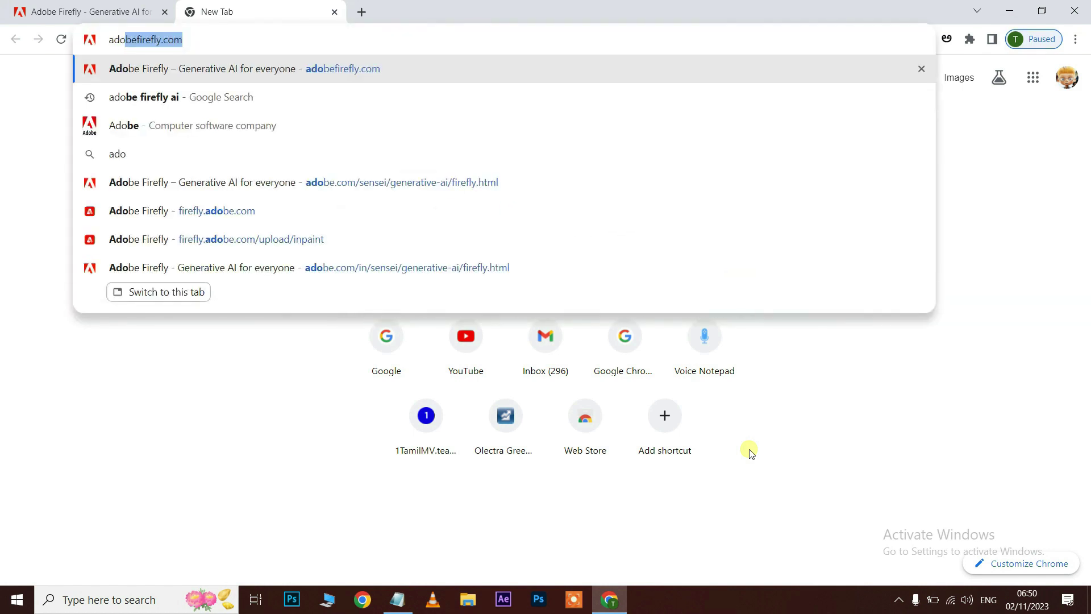
key("Return")
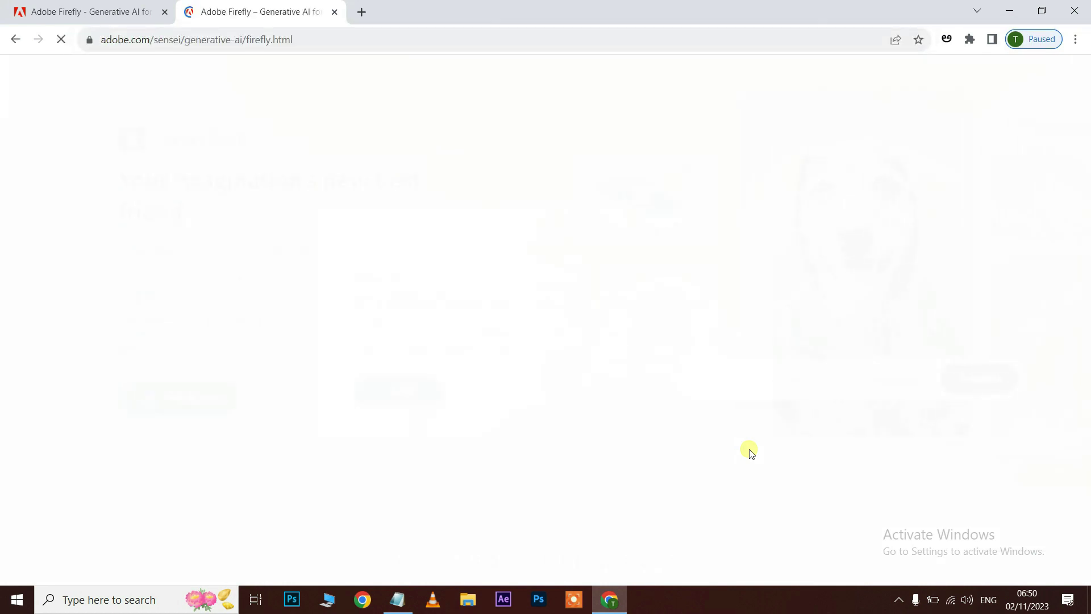
key("ctrl+w")
left_click_drag(341, 47, 90, 44)
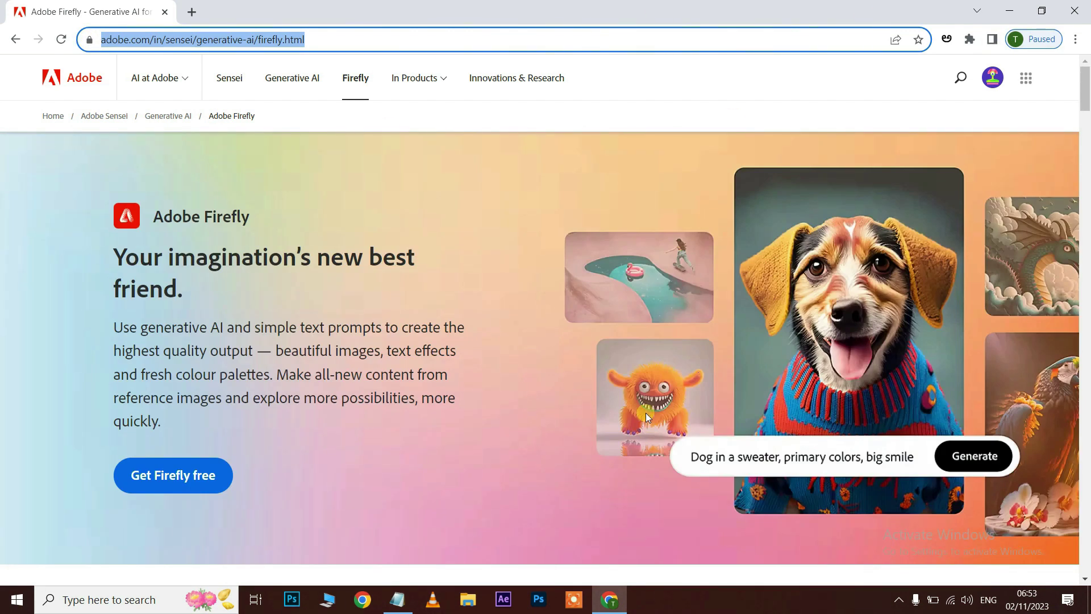
- Scroll down to the Text to Image, Generative Fill and Text Effects cards and start Generative Fill
scroll(646, 416, "down", 3)
scroll(646, 416, "down", 7)
scroll(646, 416, "down", 3)
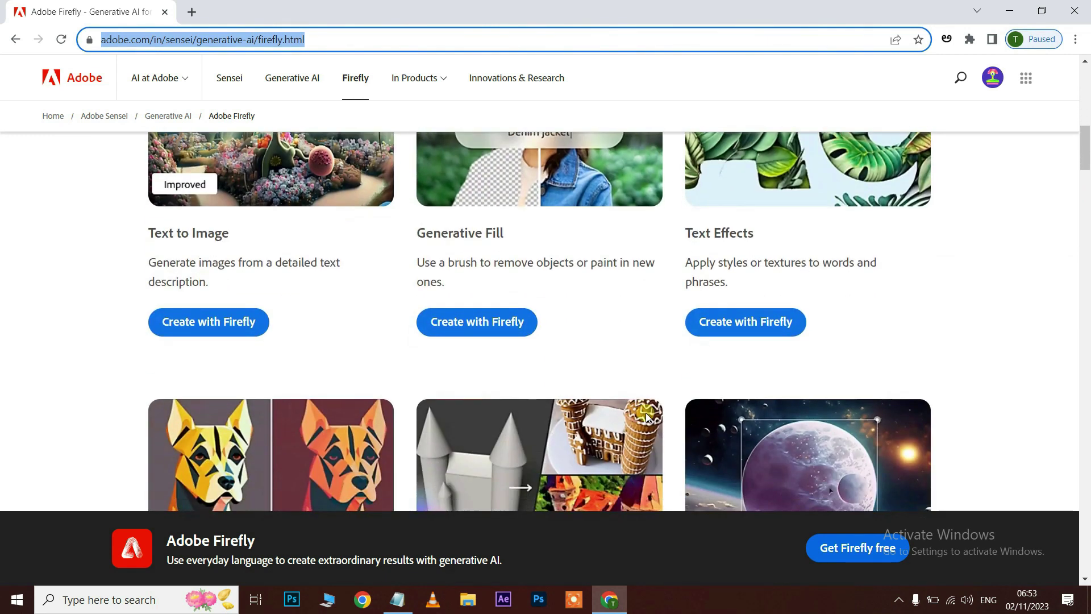
scroll(645, 413, "down", 7)
scroll(646, 413, "up", 5)
scroll(646, 414, "up", 3)
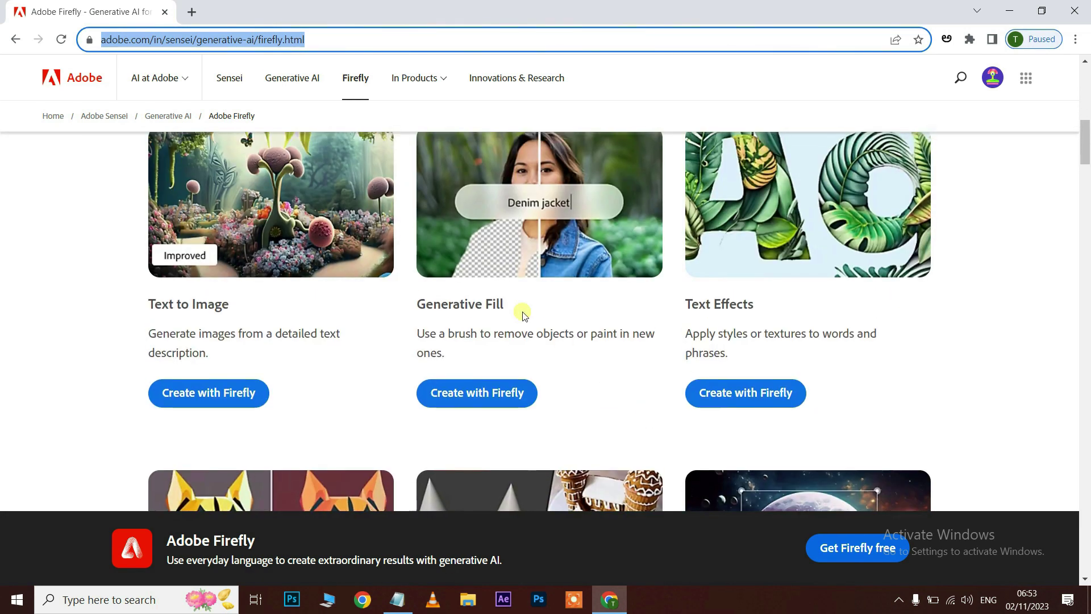
scroll(267, 437, "down", 2)
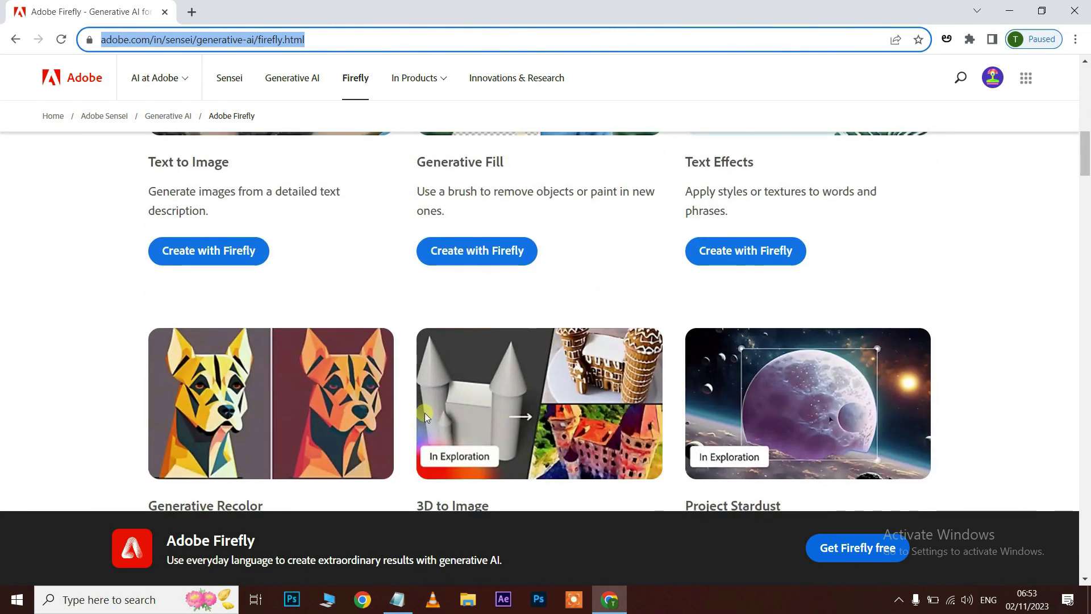
scroll(678, 361, "down", 1)
scroll(739, 362, "up", 6)
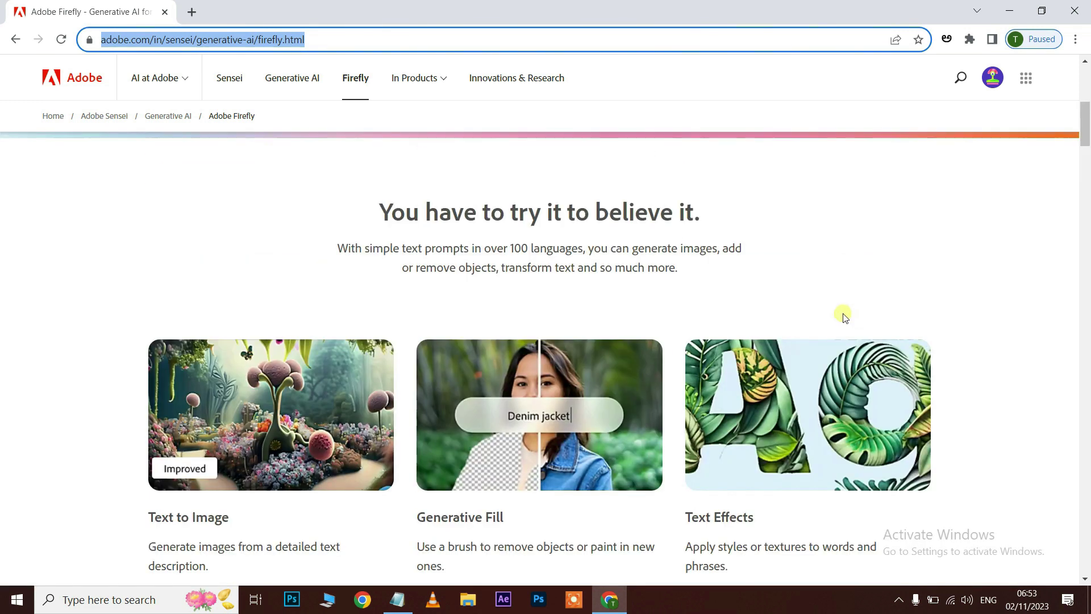
scroll(851, 308, "down", 2)
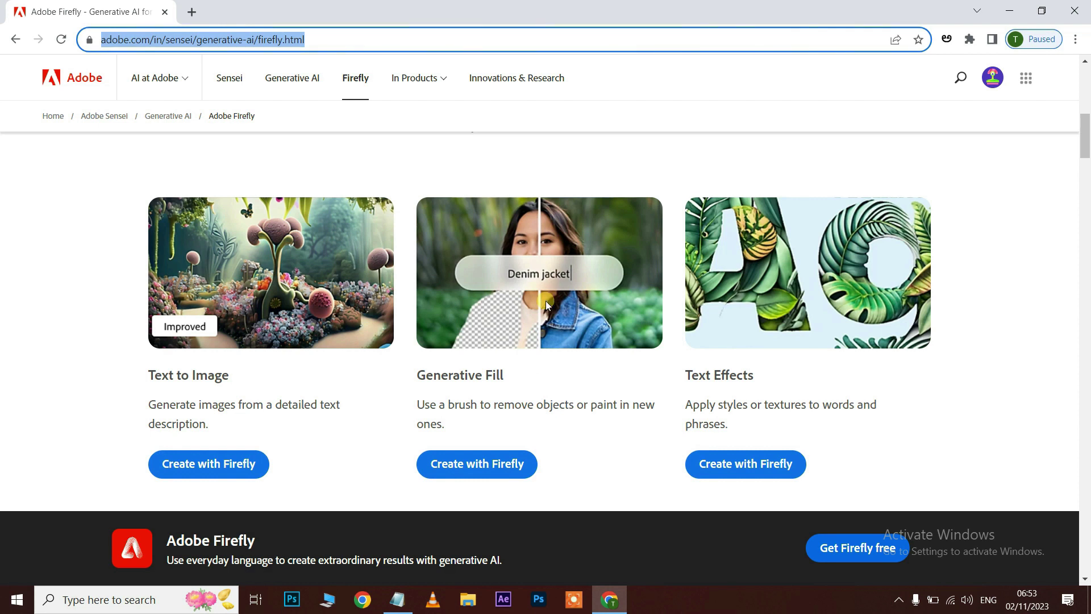
left_click(497, 469)
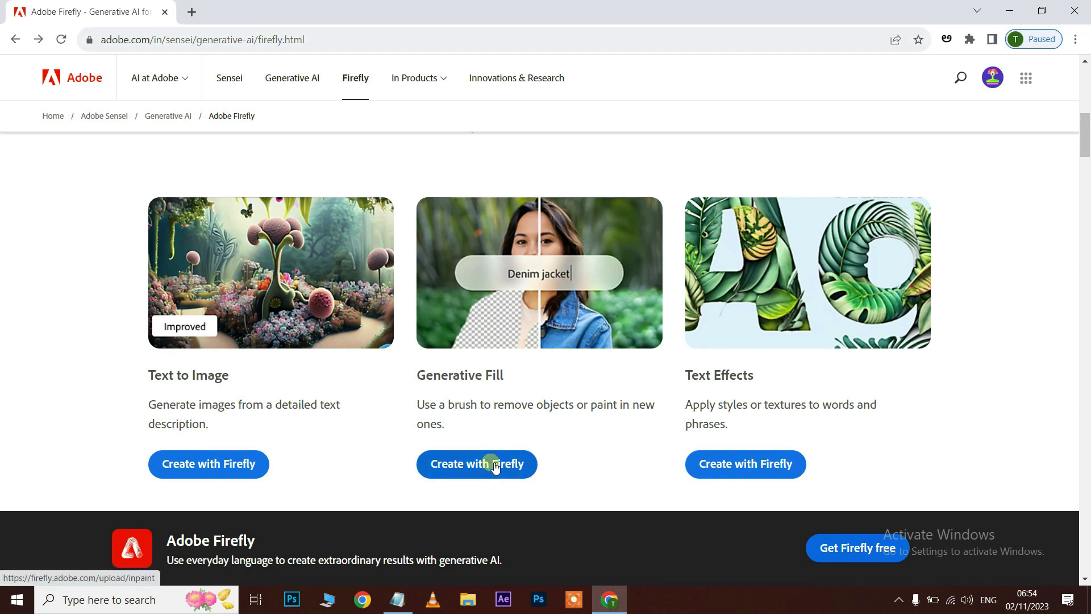
left_click(494, 465)
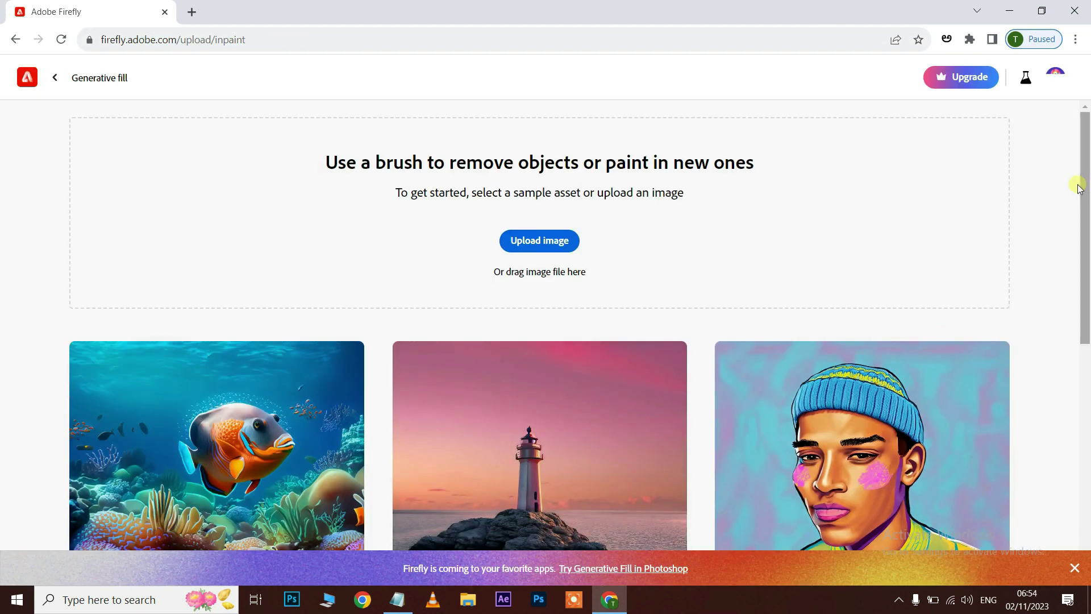
left_click(1055, 80)
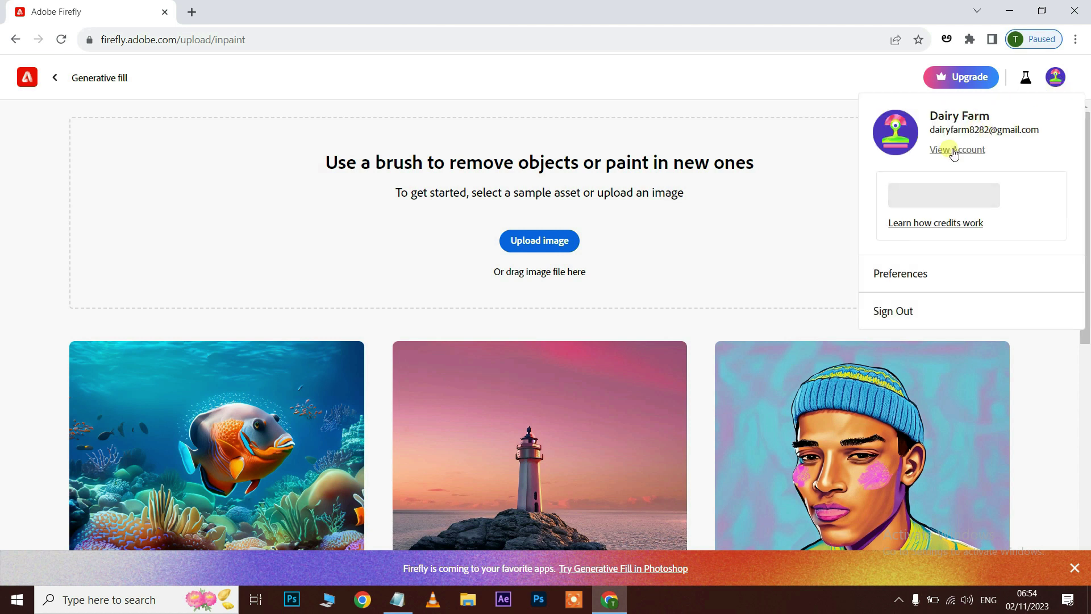
left_click(799, 89)
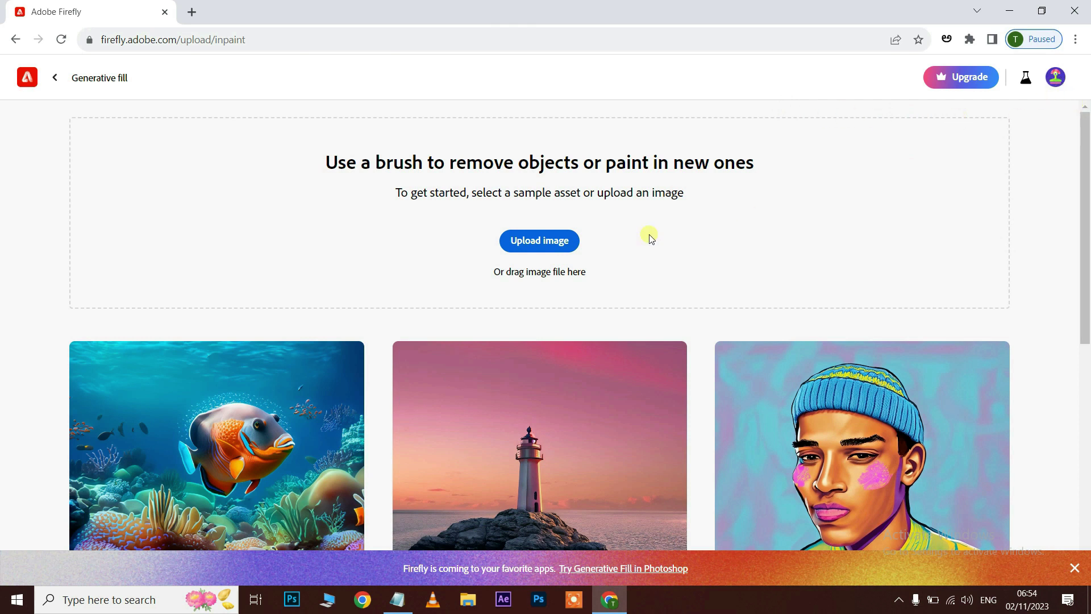
scroll(650, 236, "down", 2)
scroll(681, 240, "up", 2)
left_click(557, 242)
scroll(603, 255, "down", 2)
scroll(603, 254, "down", 5)
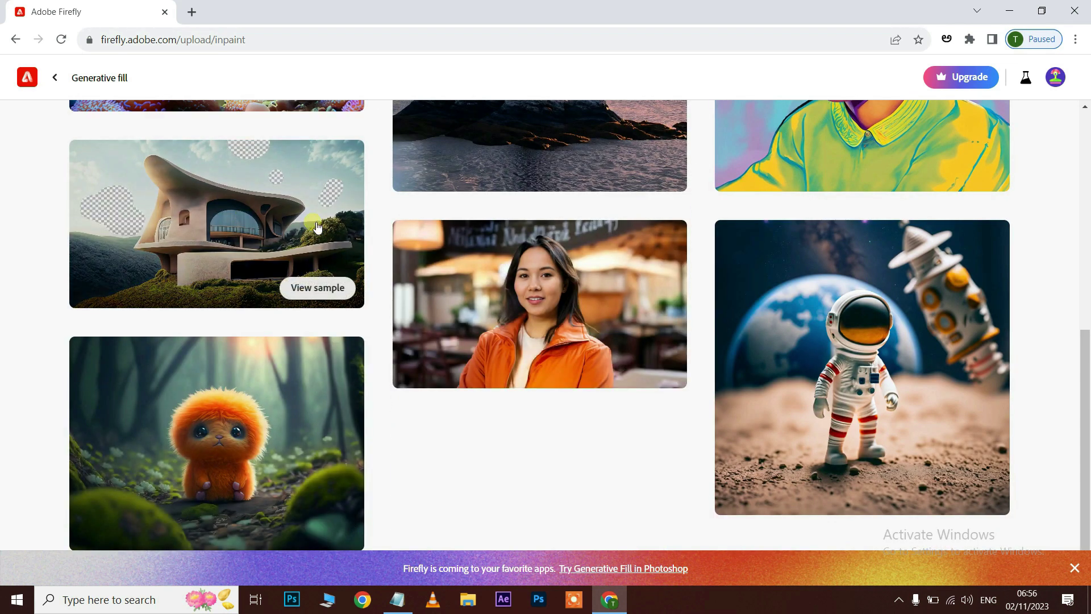
scroll(341, 238, "up", 6)
scroll(443, 261, "up", 2)
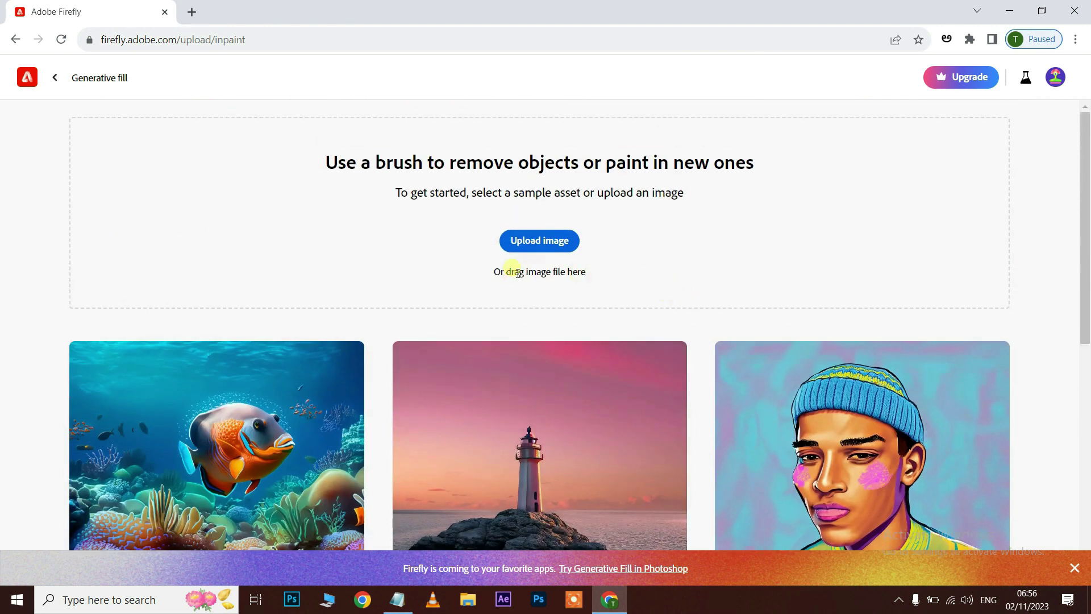
left_click(545, 254)
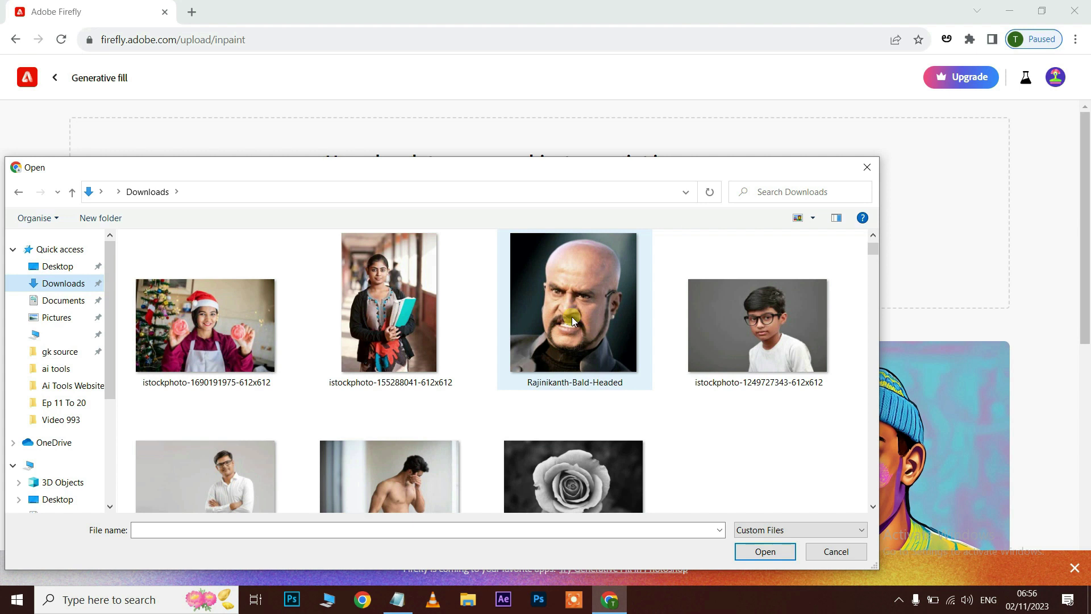
- Open the bald-headed portrait photo from Downloads in the Generative Fill editor
left_click(576, 332)
left_click(768, 552)
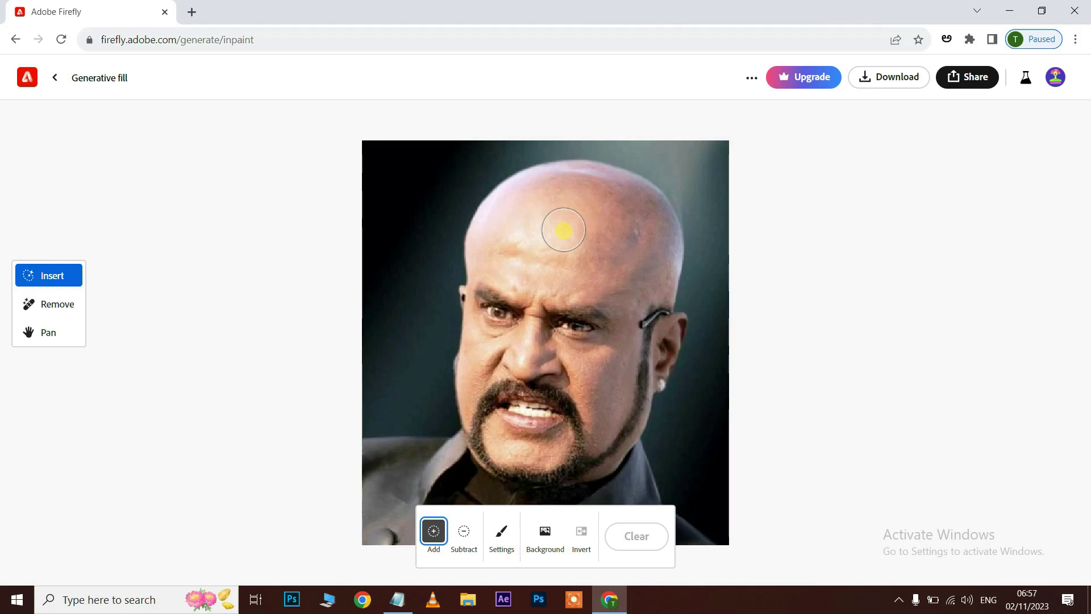
- Shrink the mask brush with the [ key
key("bracketleft")
key("bracketleft")
key("bracketleft")
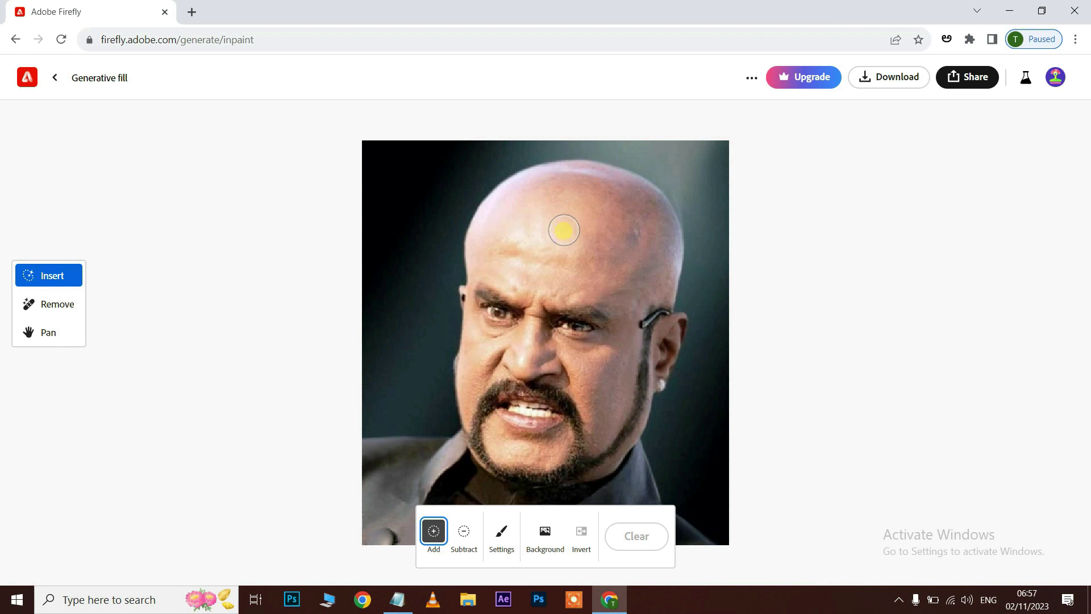
- Paint the bald scalp into the mask with a larger brush, then erase the stray stripe
key("bracketright")
key("bracketright")
key("bracketright")
key("bracketright")
mouse_move(482, 238)
left_mouse_down()
mouse_move(534, 179)
mouse_move(660, 208)
mouse_move(656, 287)
mouse_move(480, 257)
mouse_move(509, 209)
mouse_move(596, 185)
mouse_move(639, 216)
mouse_move(640, 263)
mouse_move(519, 234)
mouse_move(621, 219)
mouse_move(659, 254)
mouse_move(506, 233)
mouse_move(624, 234)
mouse_move(545, 246)
mouse_move(323, 171)
left_mouse_up()
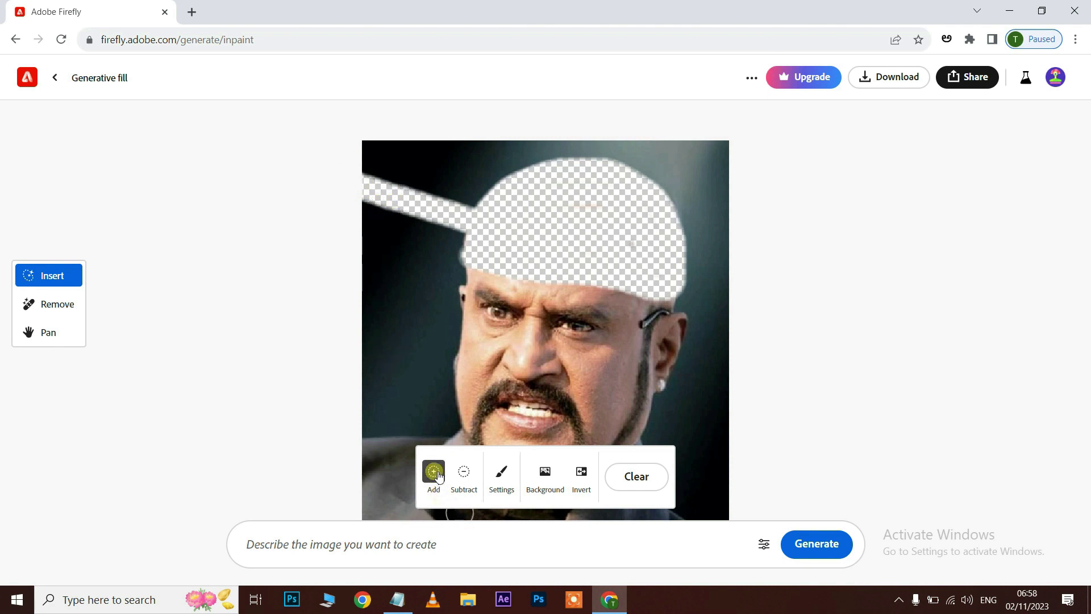
left_click(465, 474)
mouse_move(359, 164)
left_mouse_down()
mouse_move(422, 183)
mouse_move(458, 221)
mouse_move(433, 183)
left_mouse_up()
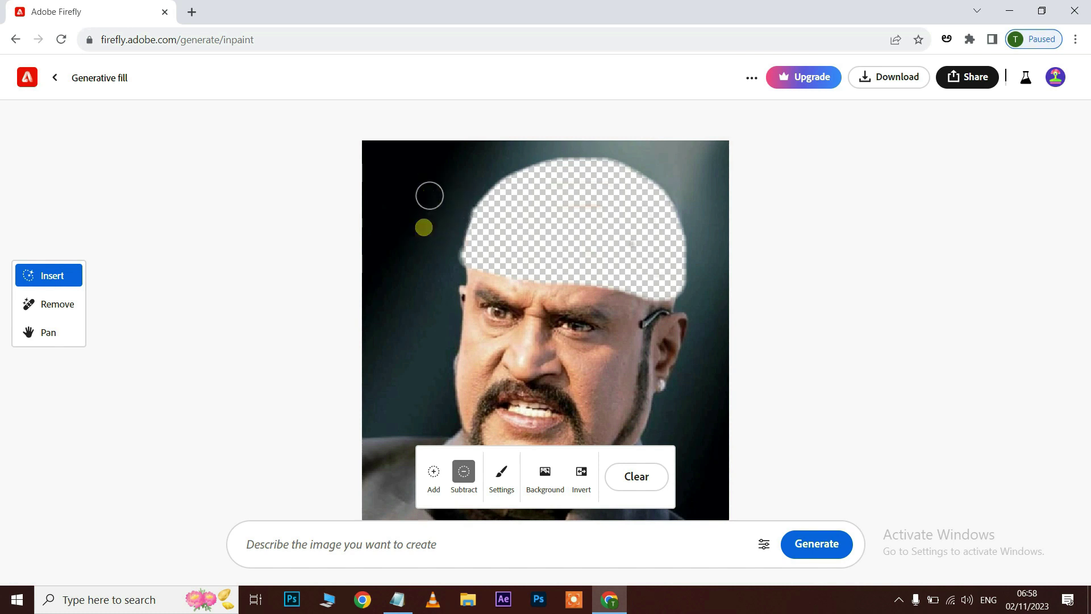
left_click(464, 475)
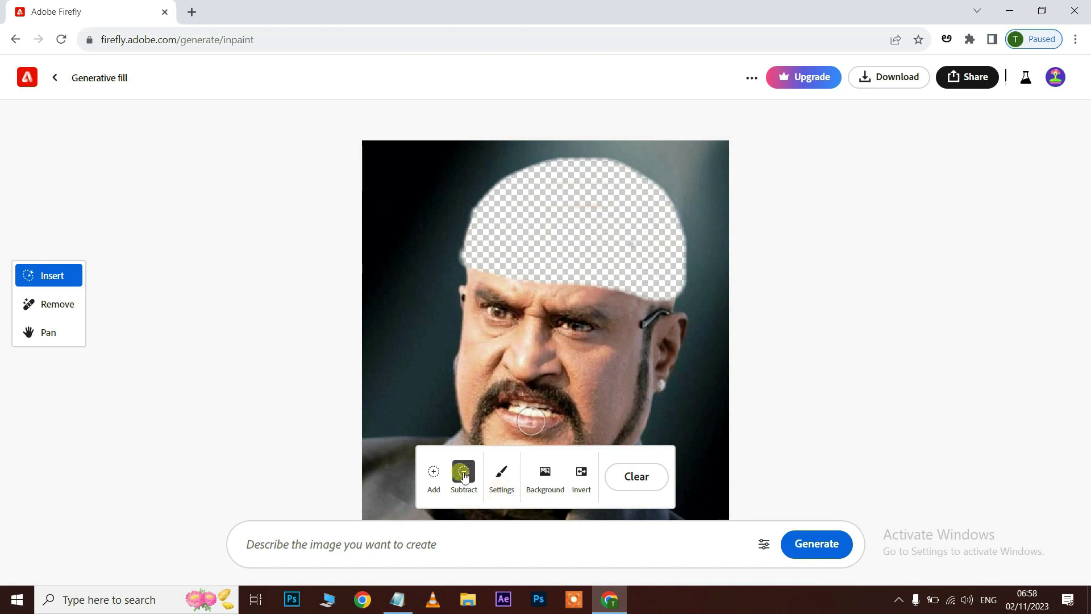
left_click(434, 471)
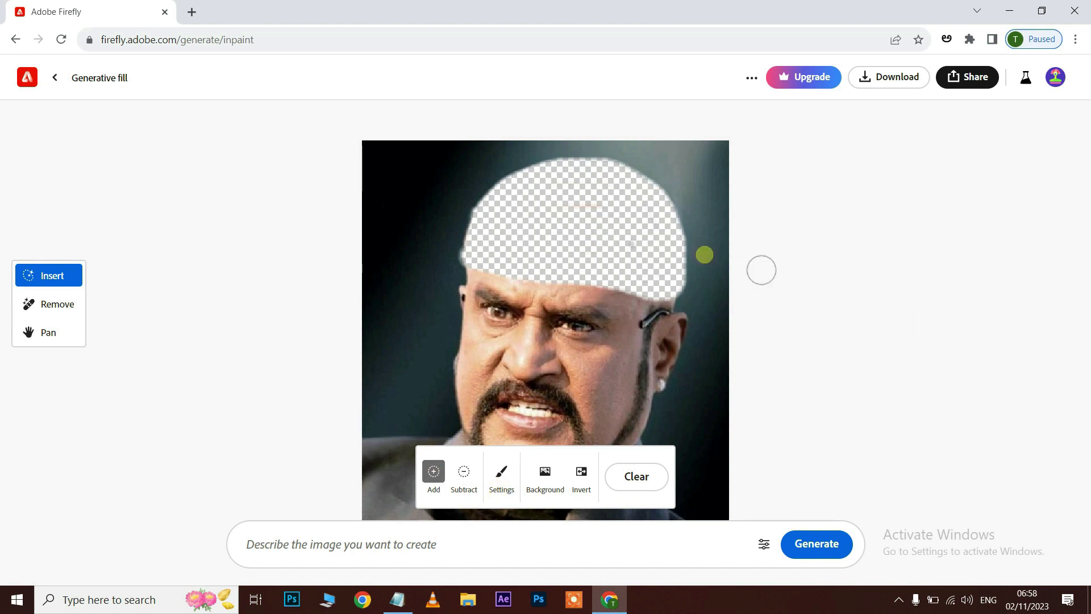
left_click(216, 544)
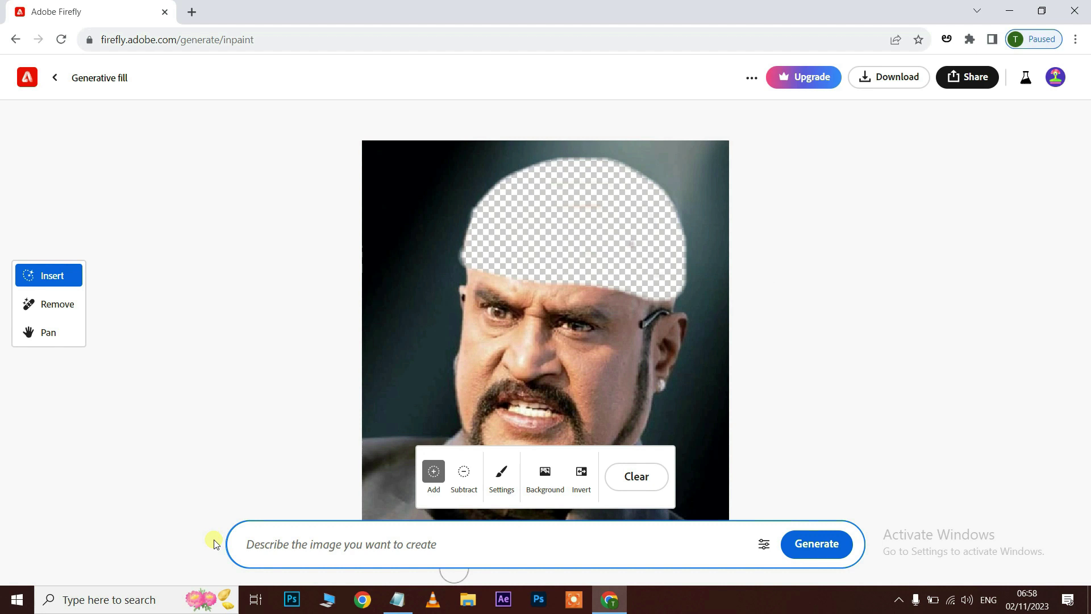
- Generate hair for the masked scalp from the prompt 'h'
left_click(312, 569)
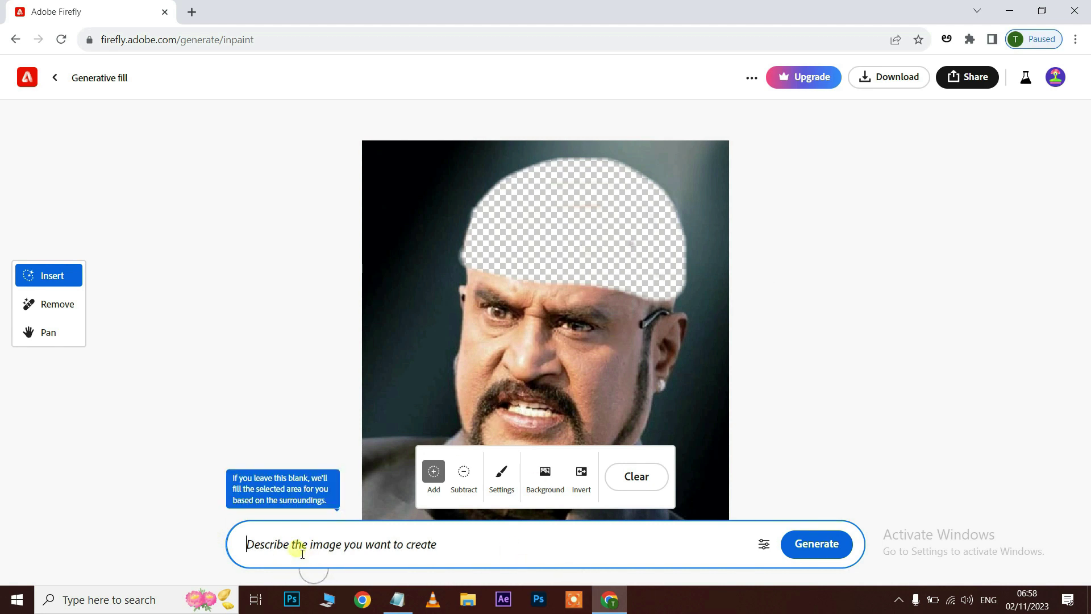
type("hair")
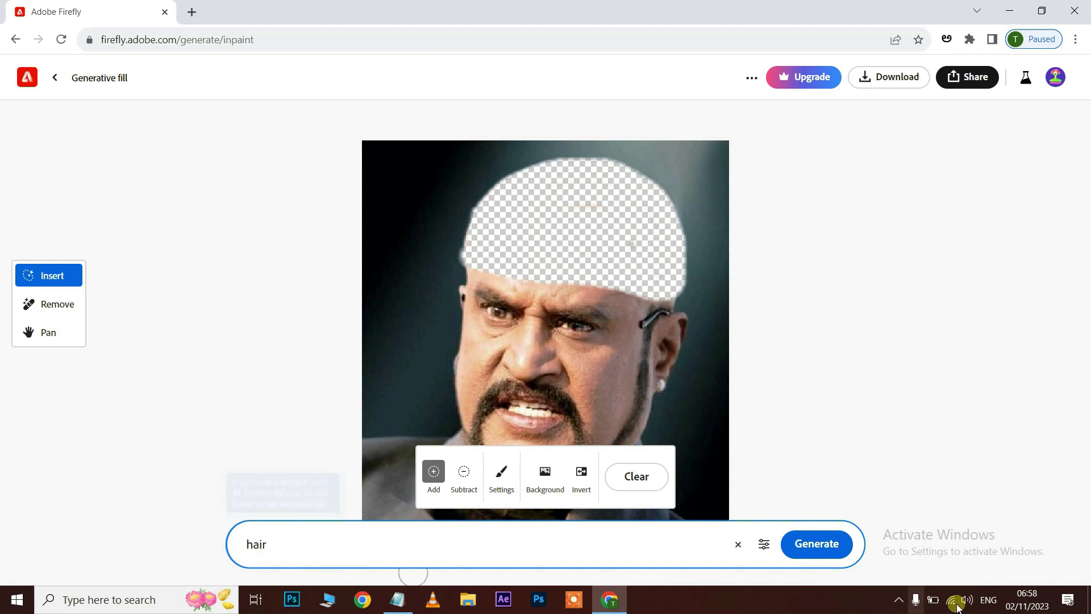
left_click(841, 545)
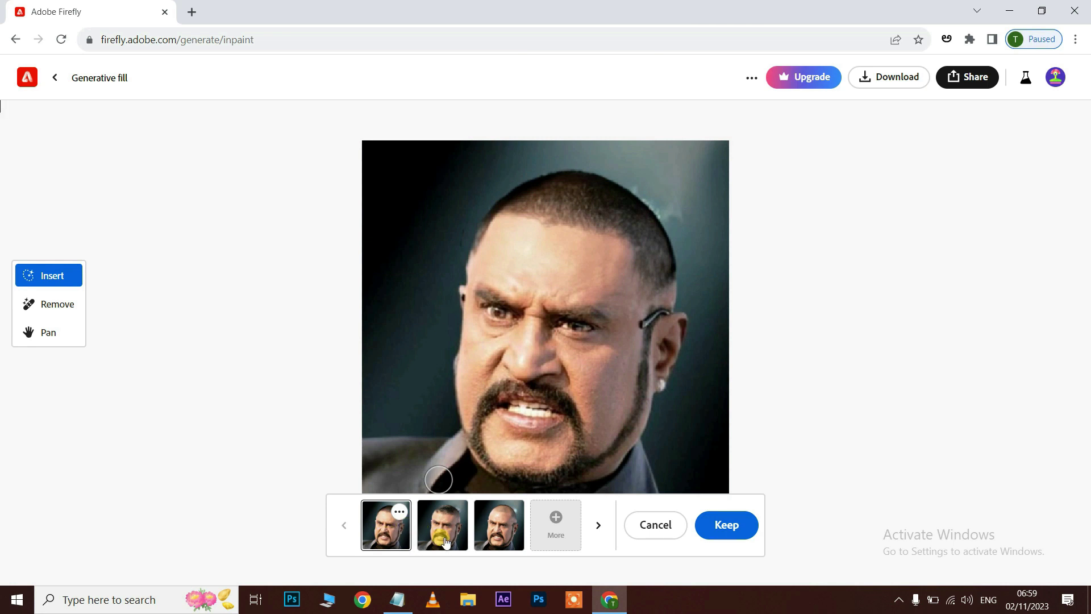
- Compare the three hair variations, show the first one, and start downloading it
left_click(443, 541)
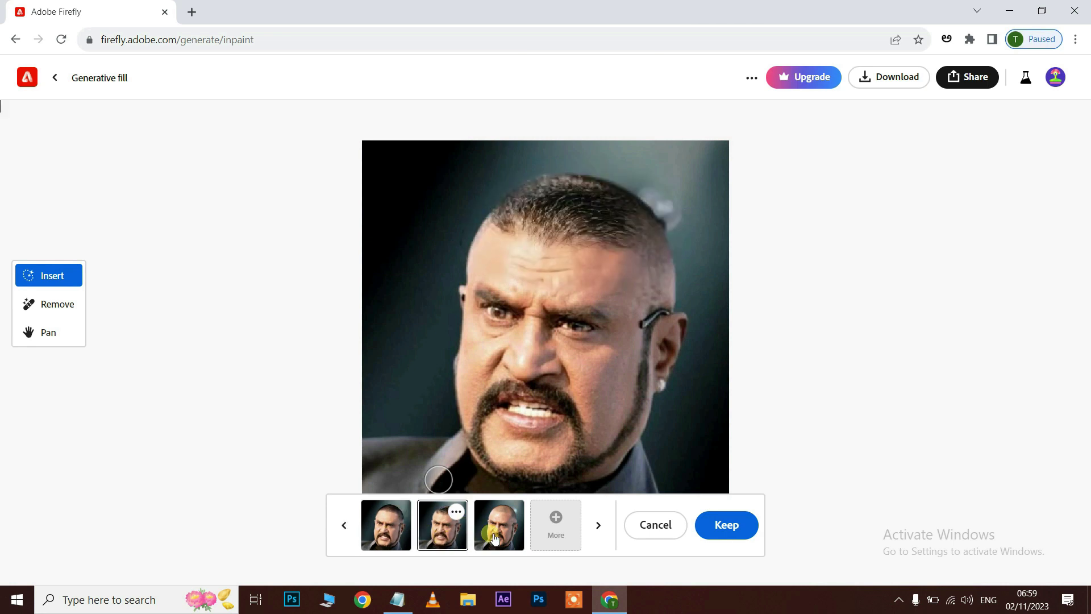
left_click(492, 537)
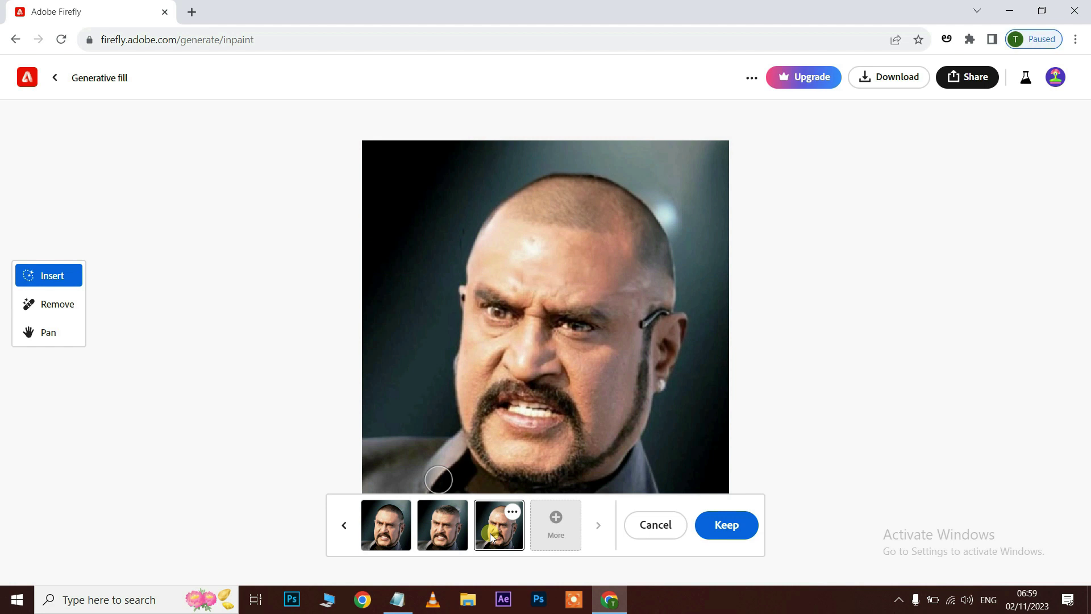
left_click(391, 530)
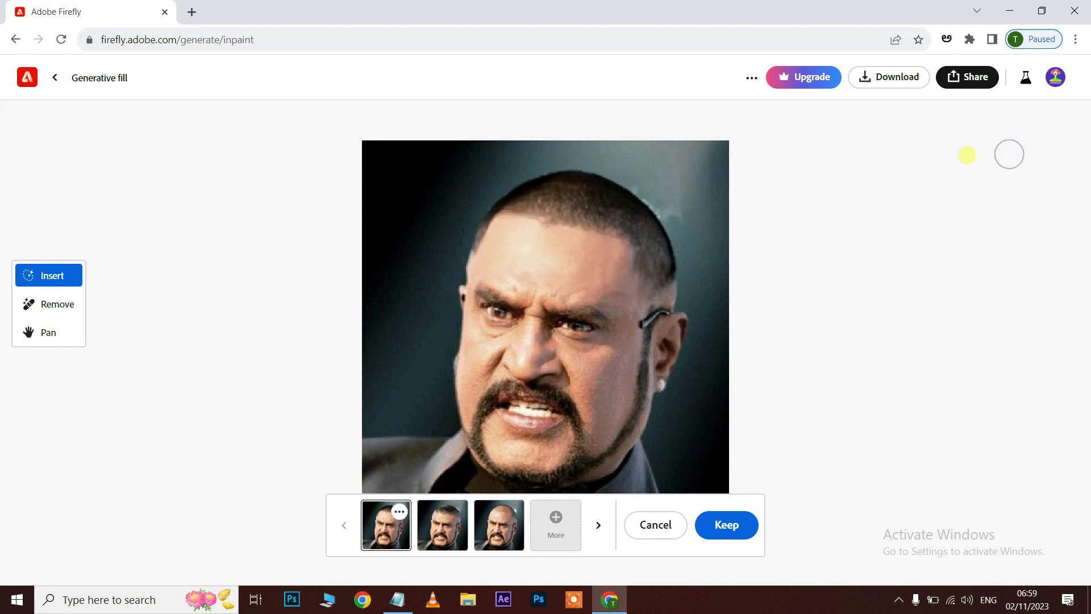
left_click(911, 78)
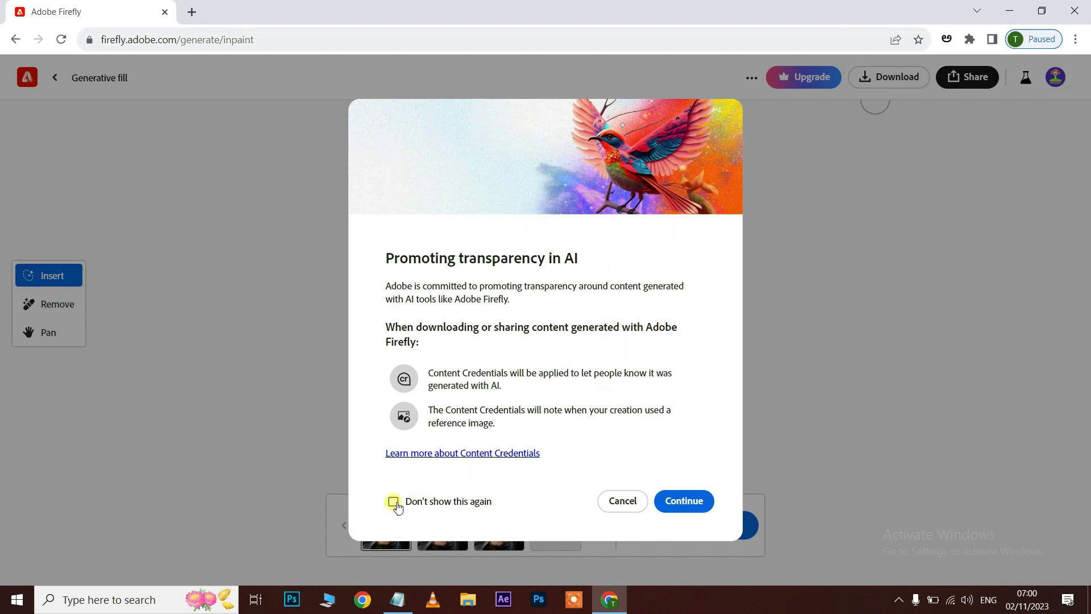
- Accept the Content Credentials notice and dismiss the finished PNG download popup
left_click(687, 500)
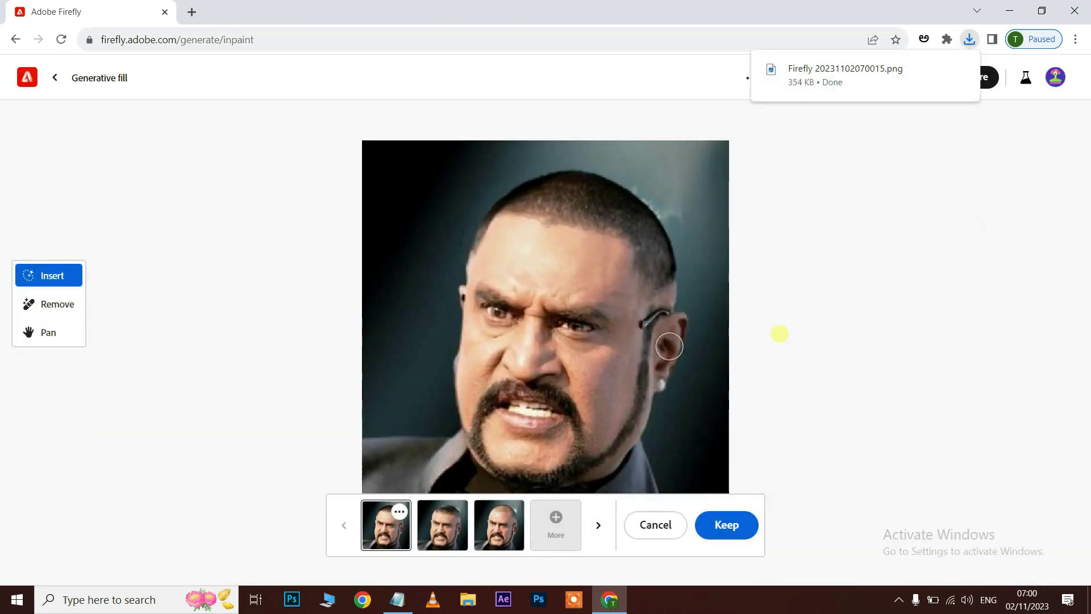
left_click(948, 282)
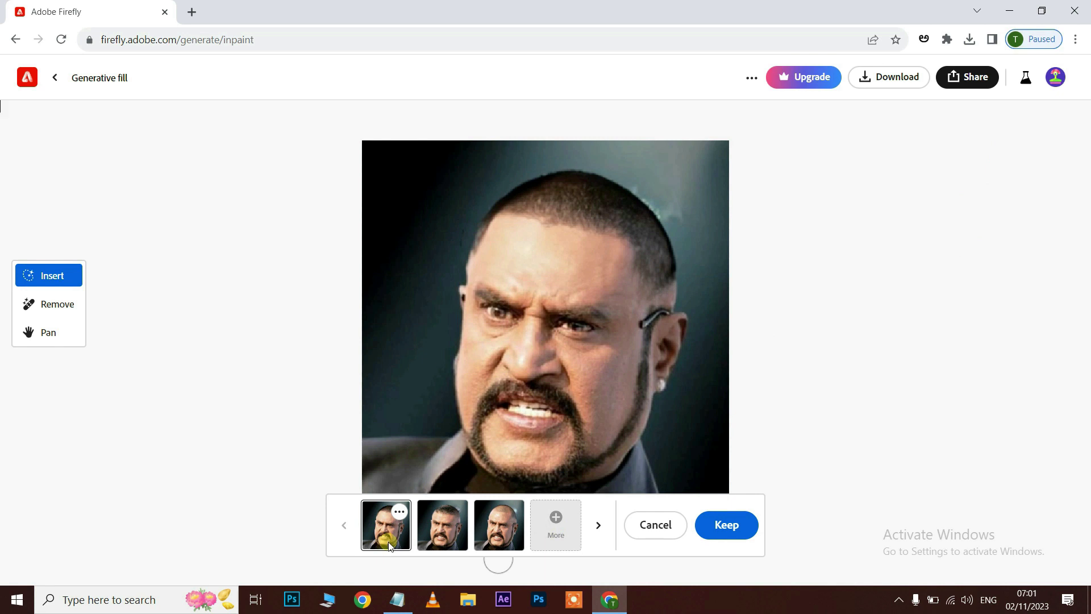
- Generate more variations and keep the second one with the short cropped haircut
left_click(562, 530)
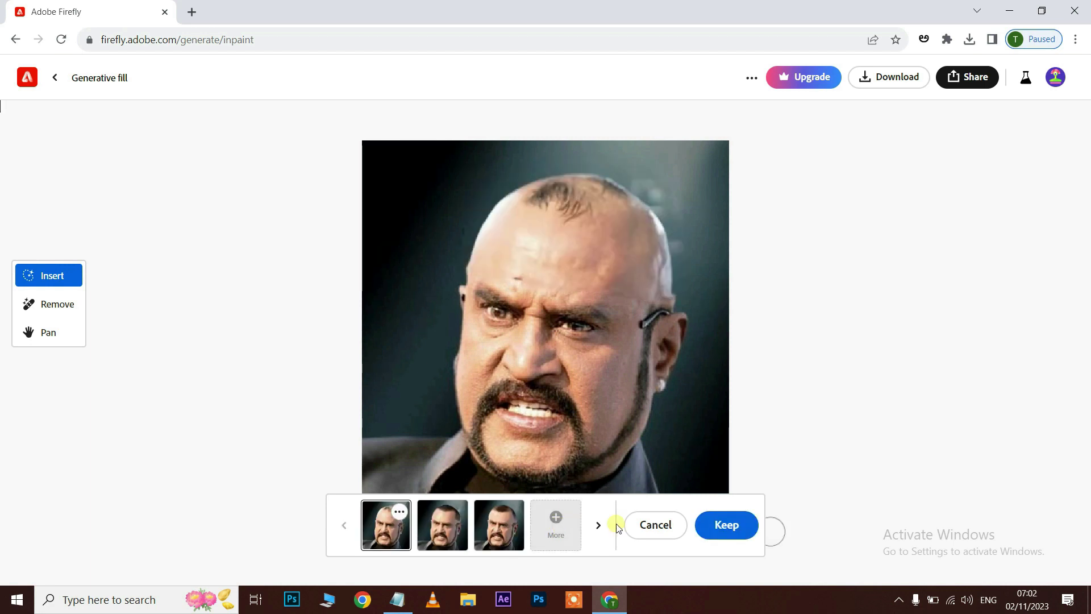
left_click(435, 524)
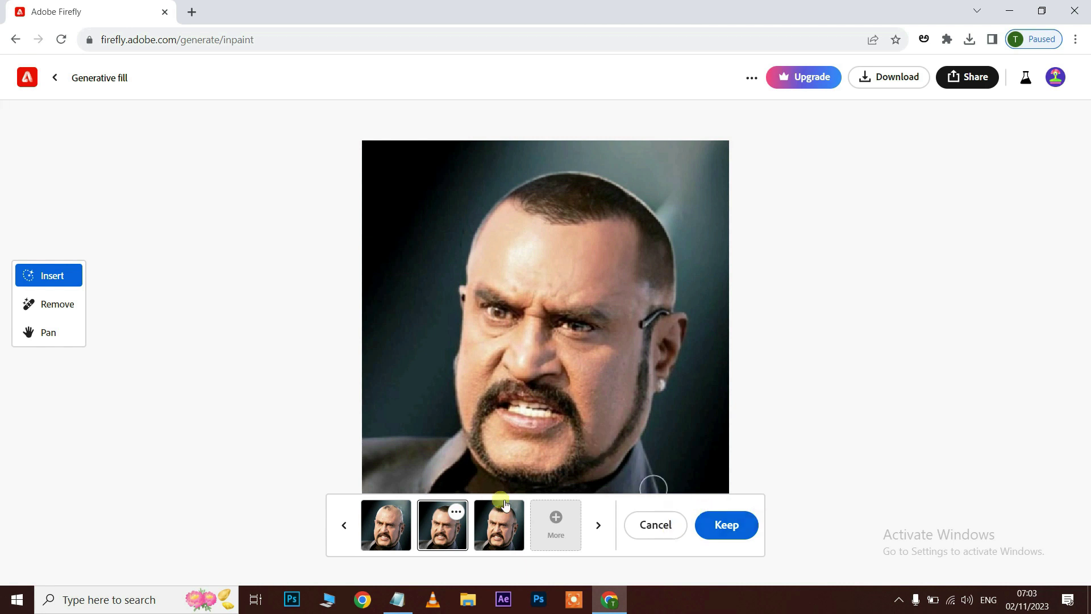
left_click(748, 529)
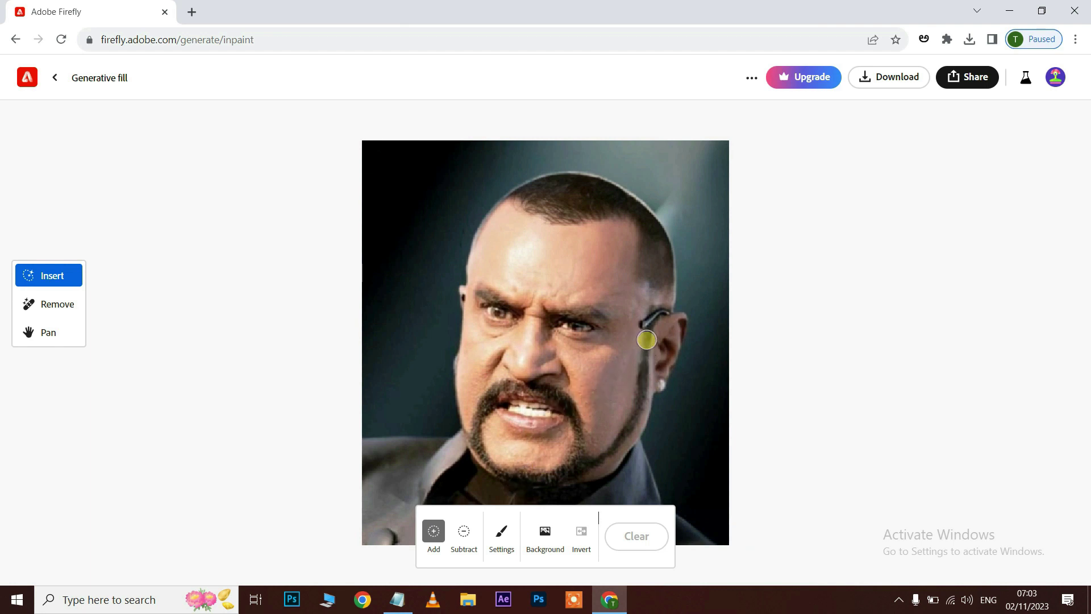
- Mask the beard from ear around chin to mouth and generate with an empty prompt
mouse_move(650, 336)
left_mouse_down()
mouse_move(623, 438)
mouse_move(511, 478)
mouse_move(478, 430)
left_mouse_up()
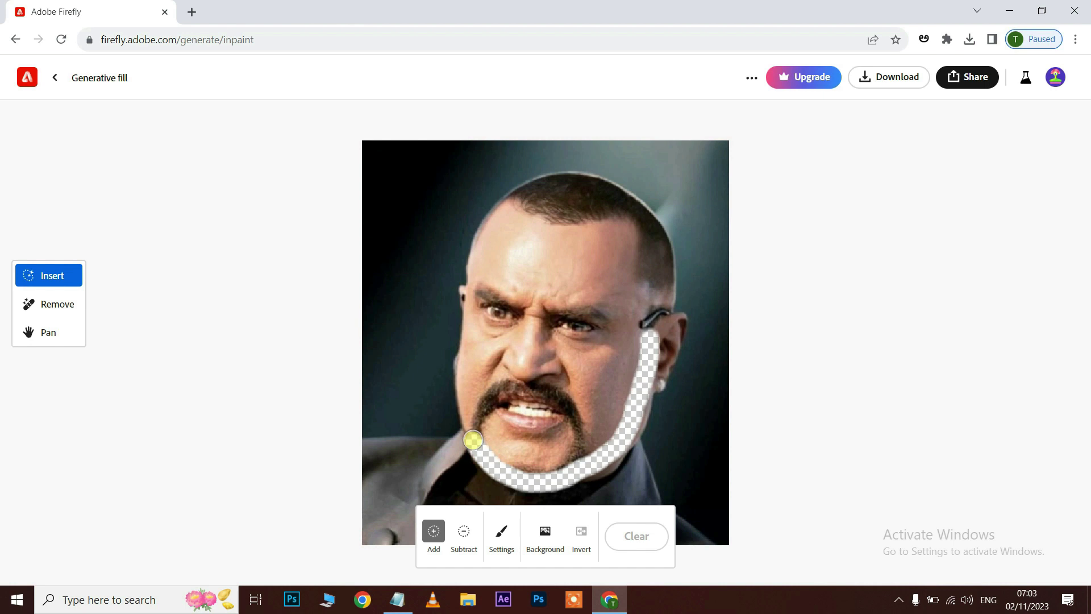
mouse_move(477, 430)
left_mouse_down()
mouse_move(504, 387)
mouse_move(551, 389)
mouse_move(615, 478)
left_mouse_up()
scroll(665, 373, "down", 3)
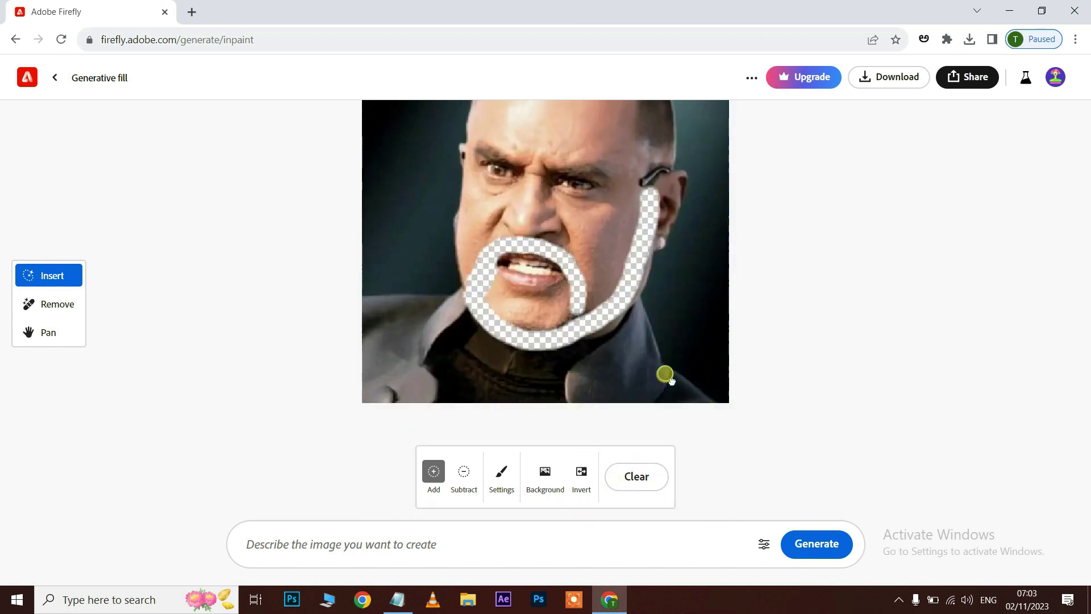
mouse_move(555, 324)
left_mouse_down()
mouse_move(588, 309)
mouse_move(514, 329)
left_mouse_up()
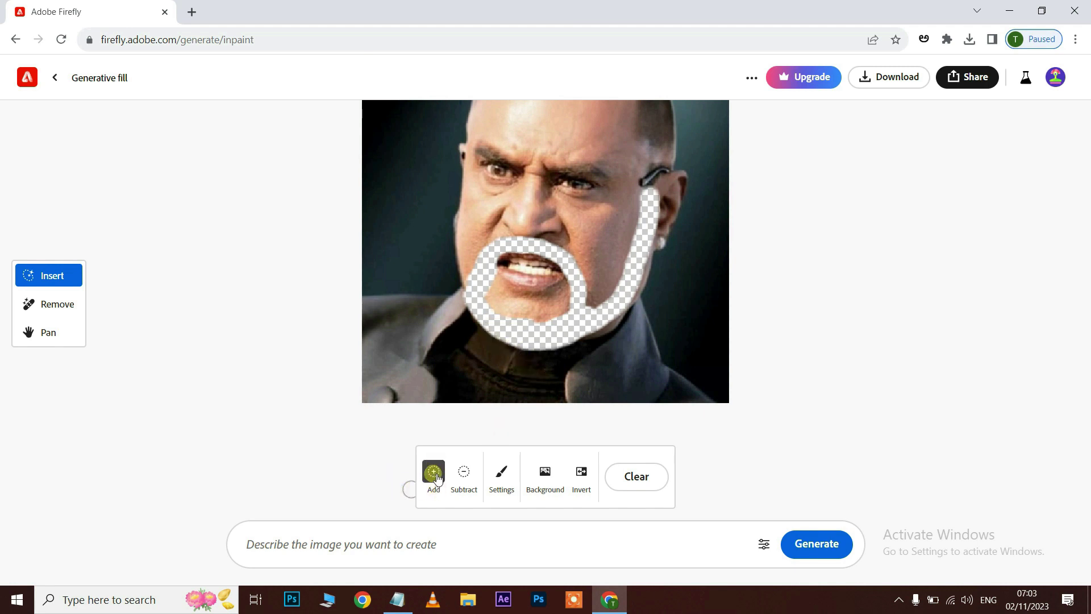
left_click(405, 548)
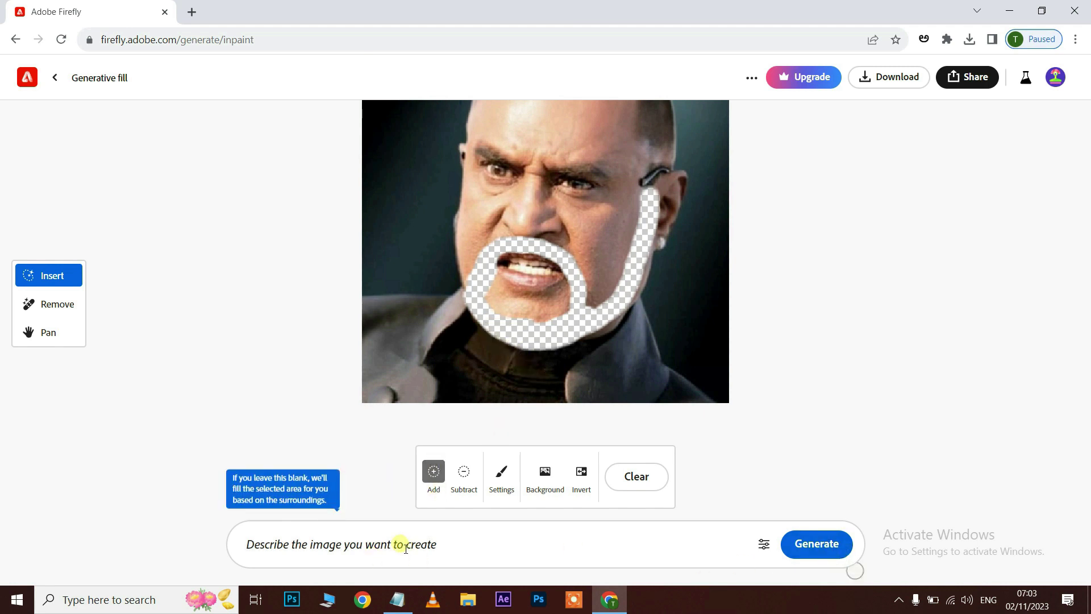
left_click(821, 544)
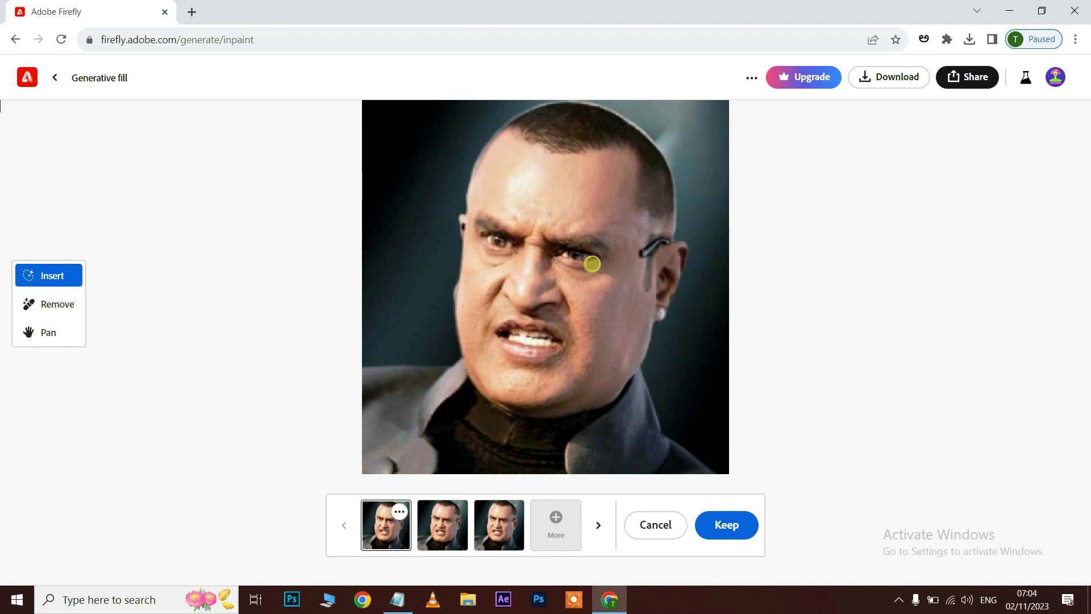
- Accept the variation that leaves the short-haired man clean-shaven, with no beard or moustache
key("Escape")
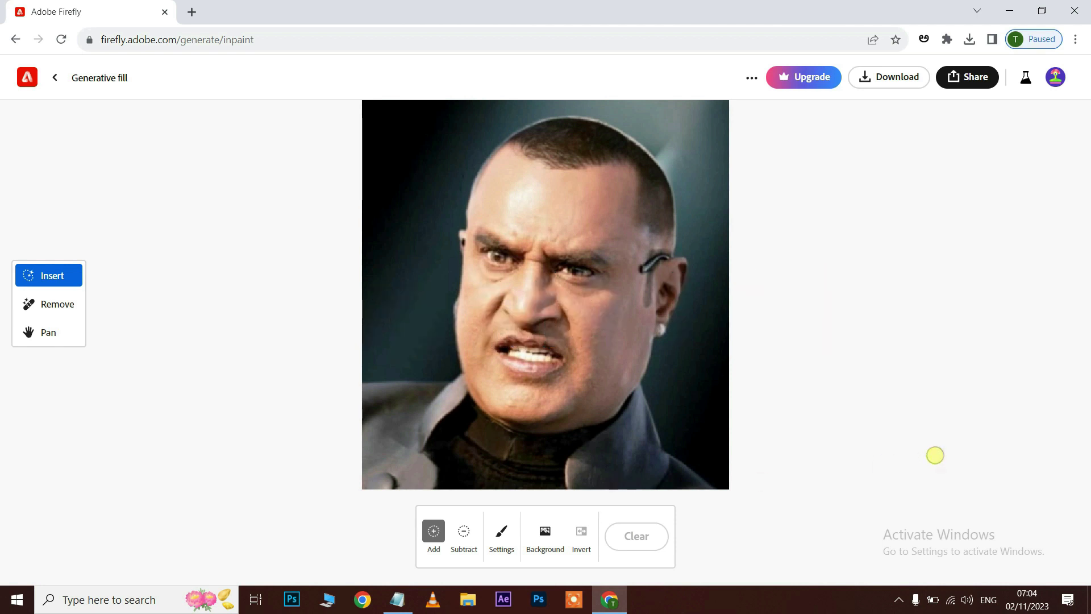
- Load the photo of the young woman holding books and mask her left side from the collar down
left_click(55, 77)
left_click(538, 241)
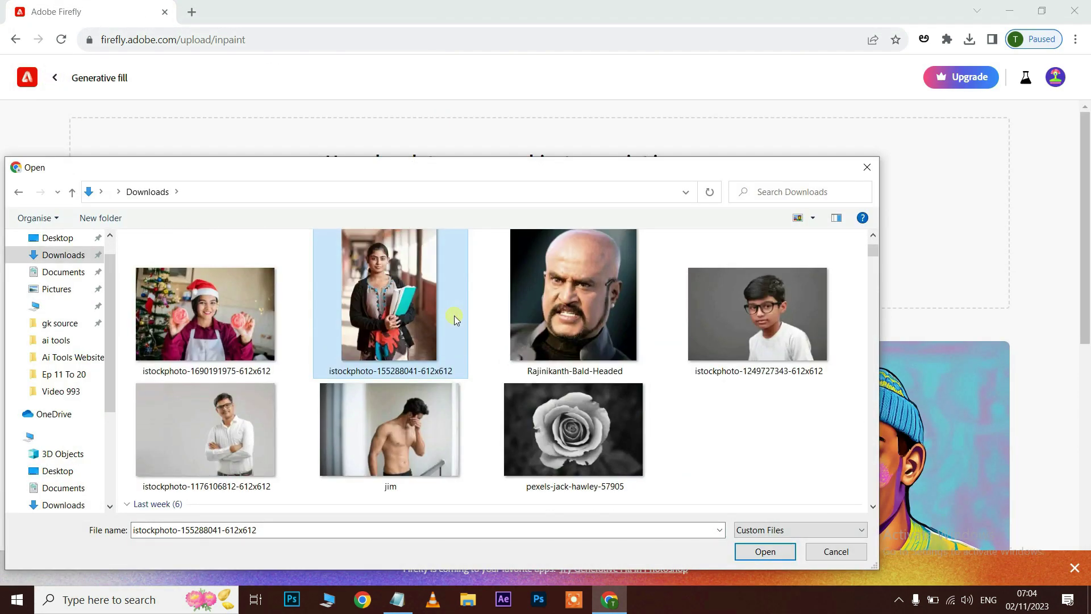
left_click(777, 554)
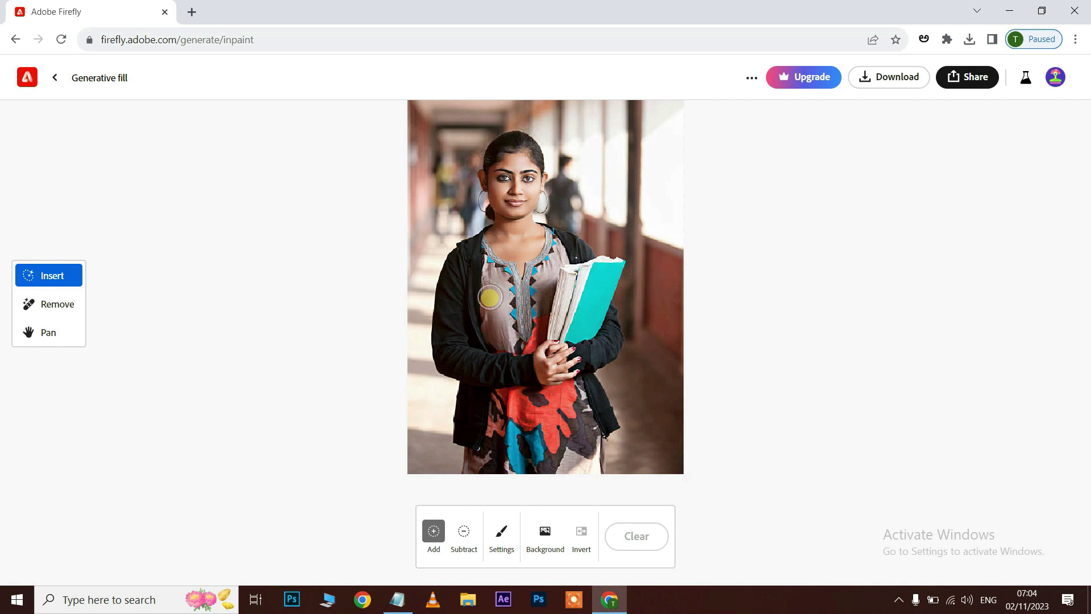
mouse_move(481, 265)
left_mouse_down()
mouse_move(462, 471)
mouse_move(559, 241)
mouse_move(512, 278)
mouse_move(484, 255)
left_mouse_up()
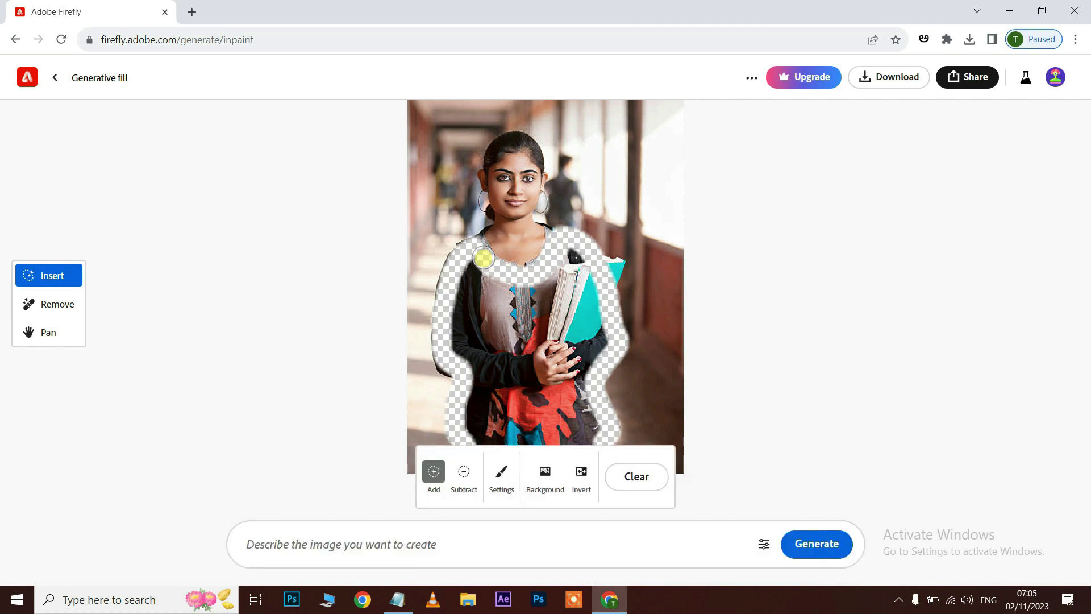
- Extend the mask over her whole torso, clothes and books down to the image bottom
mouse_move(517, 341)
left_mouse_down()
mouse_move(500, 355)
mouse_move(527, 443)
mouse_move(526, 489)
mouse_move(505, 422)
mouse_move(504, 360)
mouse_move(565, 326)
mouse_move(487, 310)
mouse_move(470, 276)
mouse_move(488, 292)
mouse_move(579, 261)
mouse_move(589, 324)
mouse_move(572, 419)
mouse_move(587, 318)
mouse_move(608, 275)
mouse_move(445, 366)
mouse_move(485, 251)
mouse_move(549, 227)
mouse_move(493, 297)
left_mouse_up()
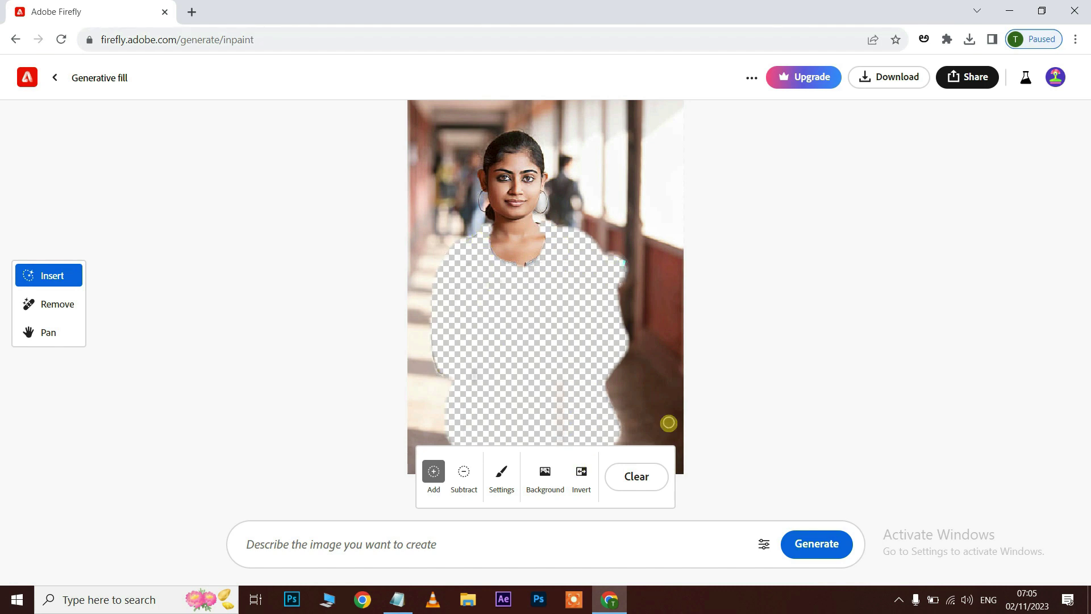
- Generate 'saree' outfits for the masked clothing and preview the red, orange and namaste variations
type("saree")
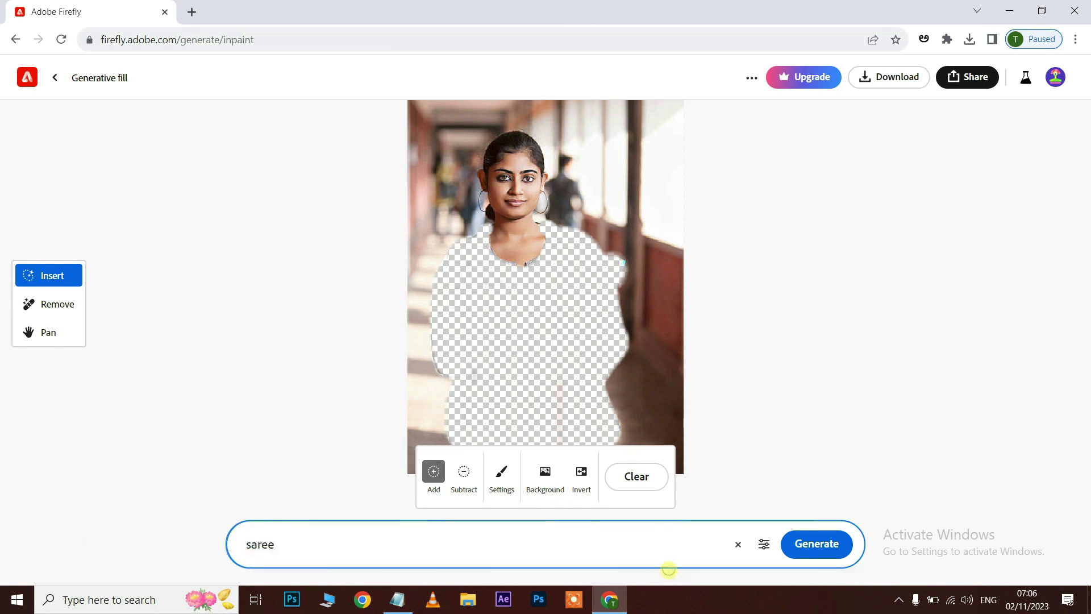
left_click(826, 542)
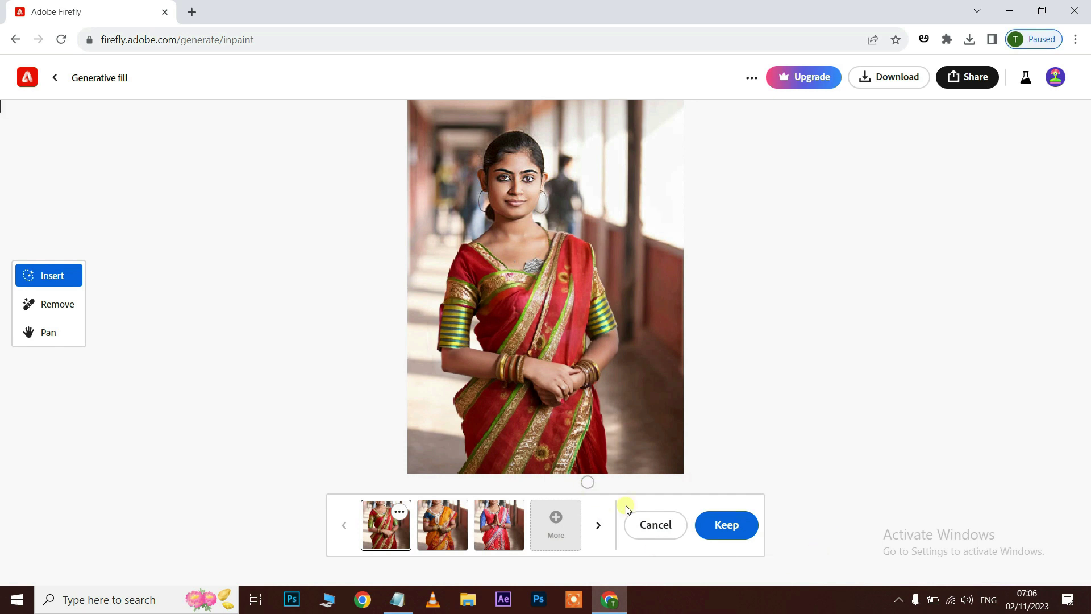
left_click(455, 528)
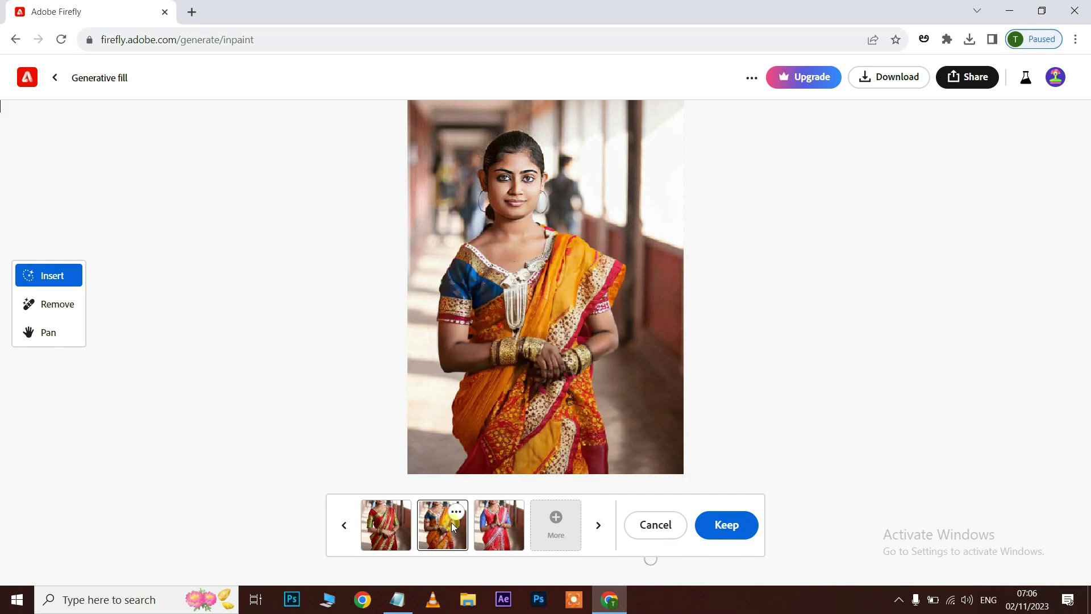
left_click(469, 533)
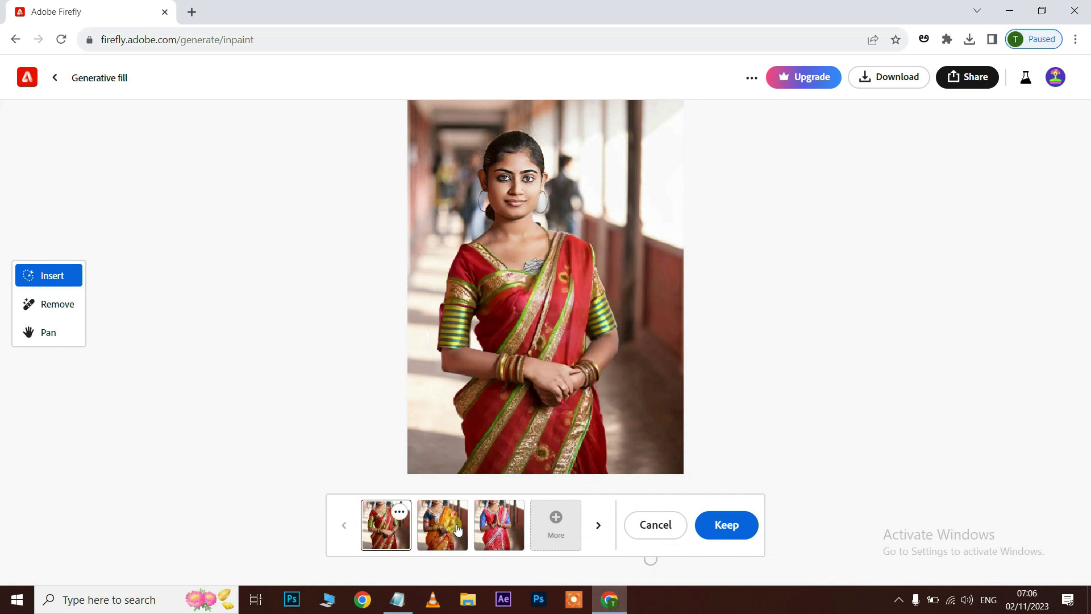
left_click(459, 531)
left_click(498, 527)
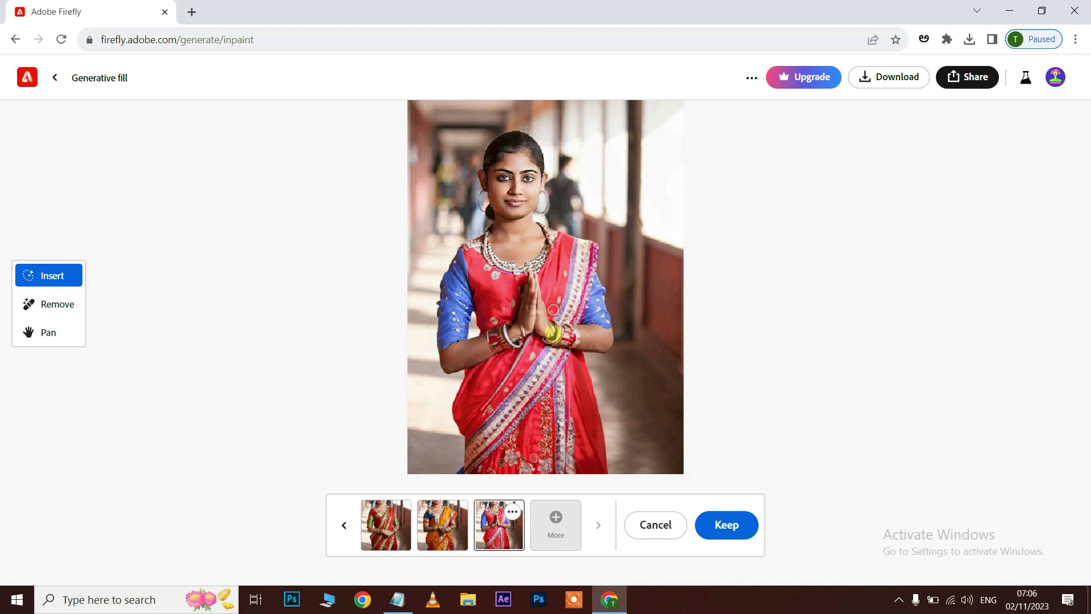
- Generate another batch of saree variations and preview the purple-blouse red saree
left_click(568, 527)
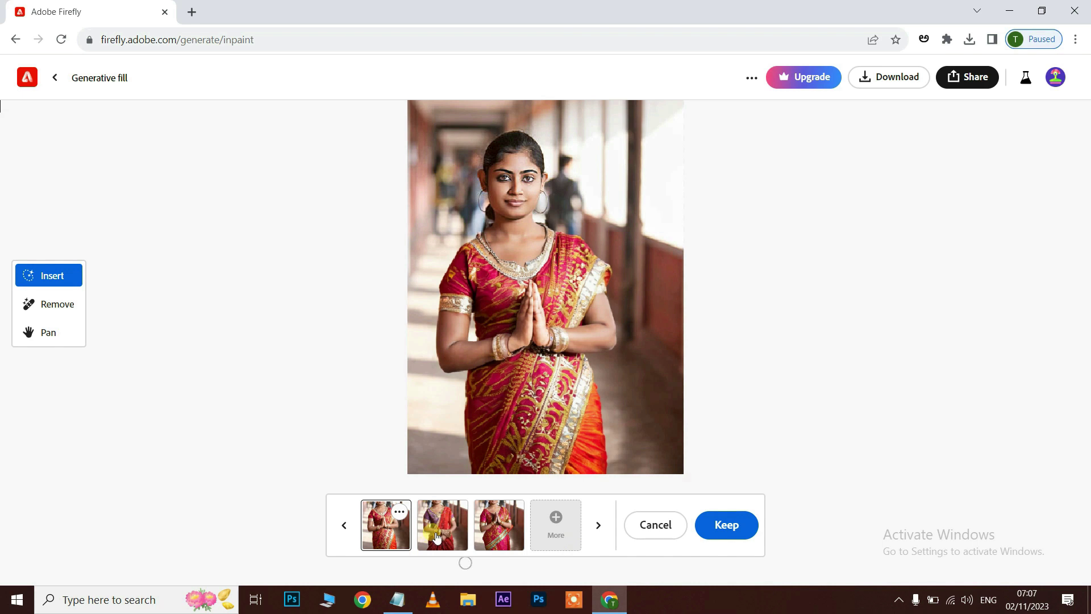
left_click(436, 537)
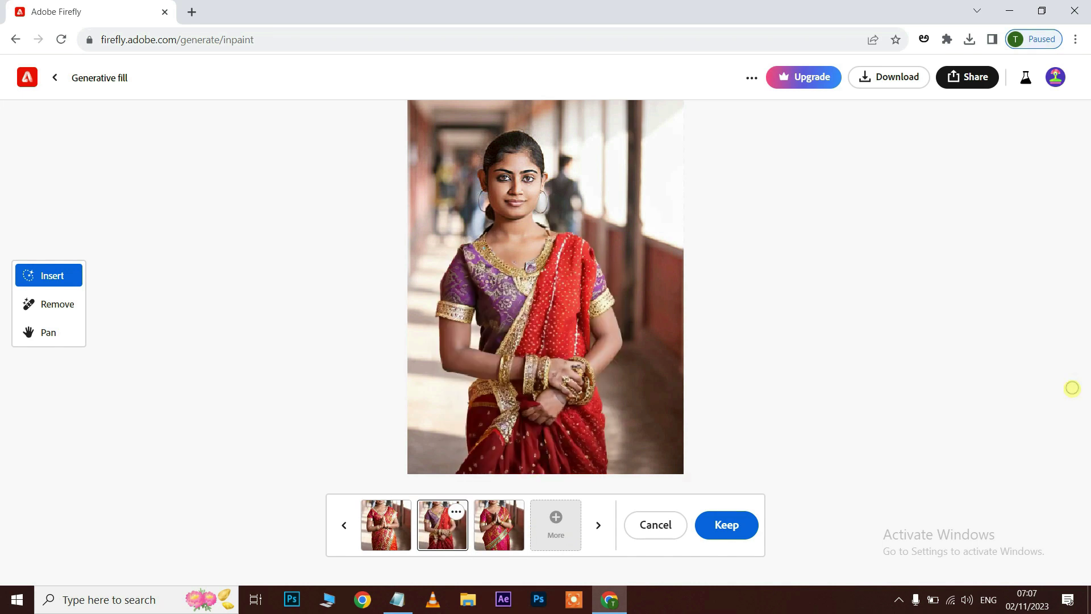
scroll(1072, 387, "down", 3)
scroll(1071, 388, "up", 3)
- Discard the saree variations and change the prompt to 'wearing jeans pant and denim jacket'
left_click(659, 524)
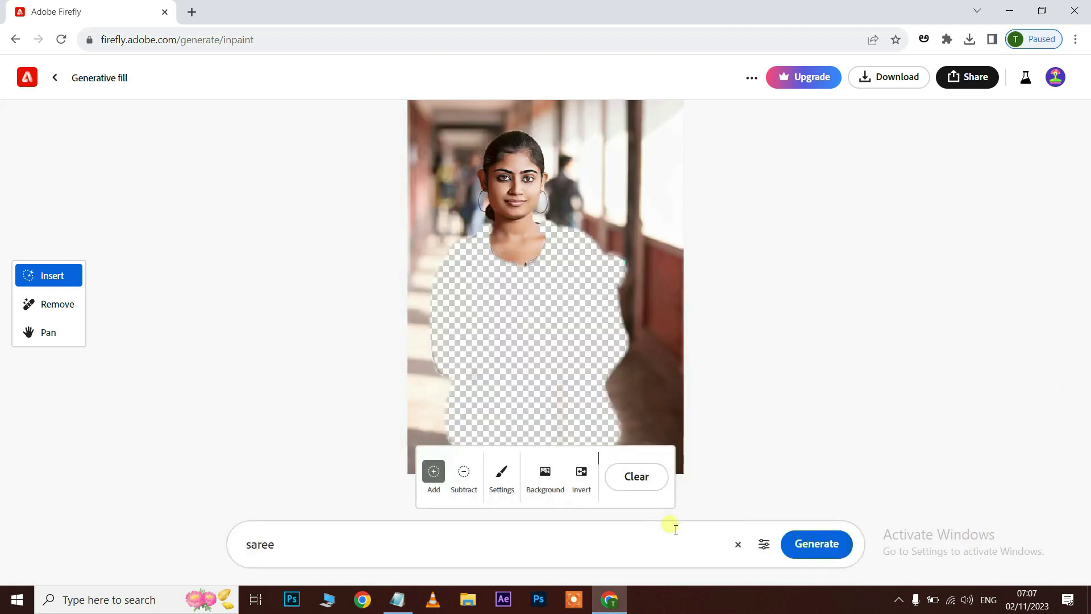
left_click_drag(279, 544, 207, 537)
type("w")
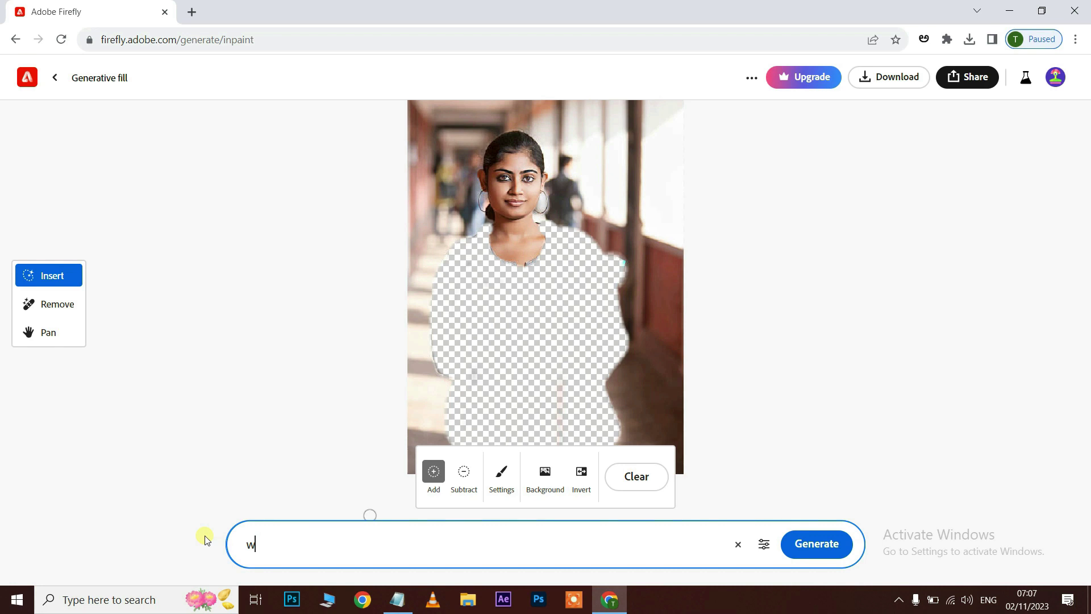
type("earing jeans pant and denim jacket")
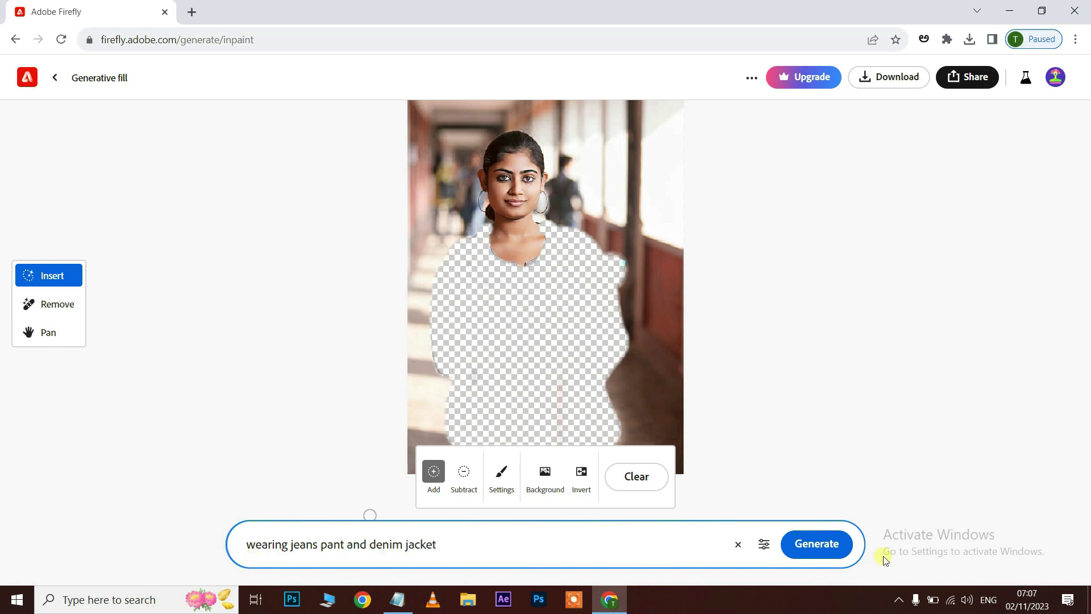
- Generate denim outfits and keep the pink-collar, hands-in-pockets variation
left_click(825, 549)
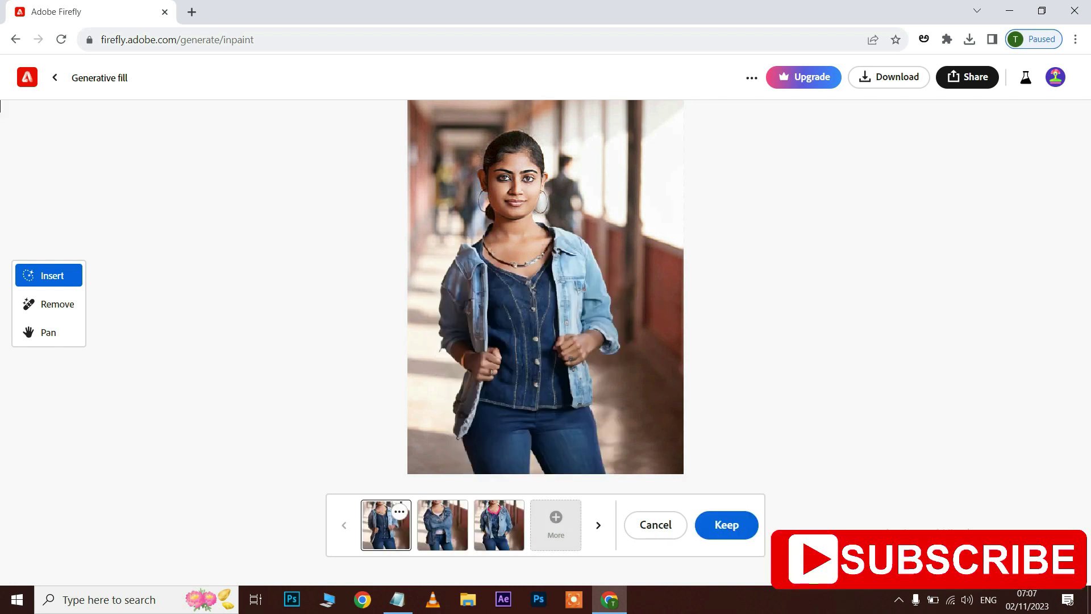
left_click(444, 524)
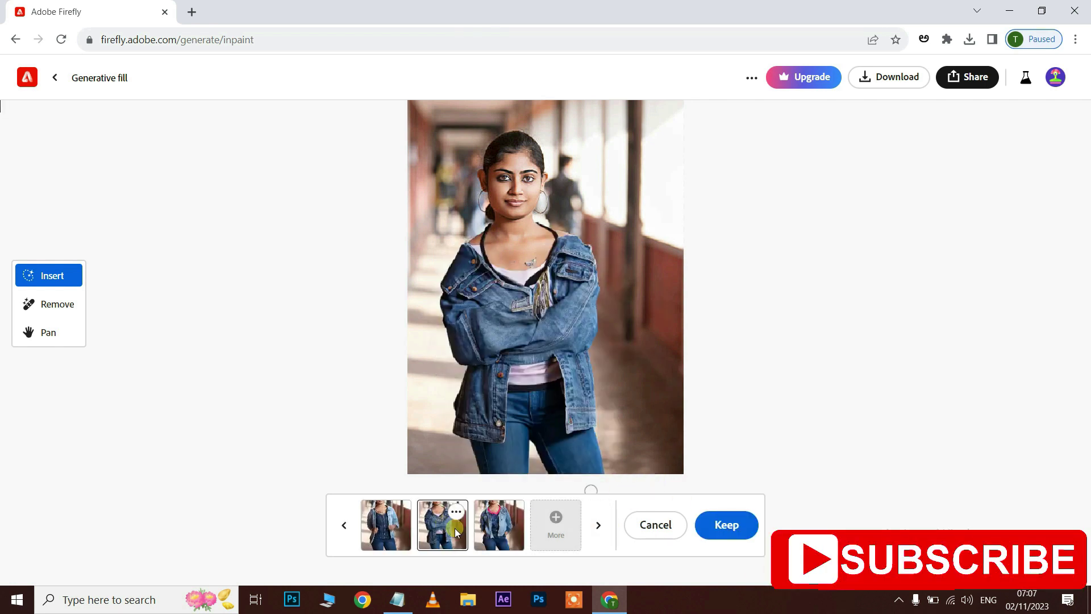
left_click(494, 526)
left_click(406, 532)
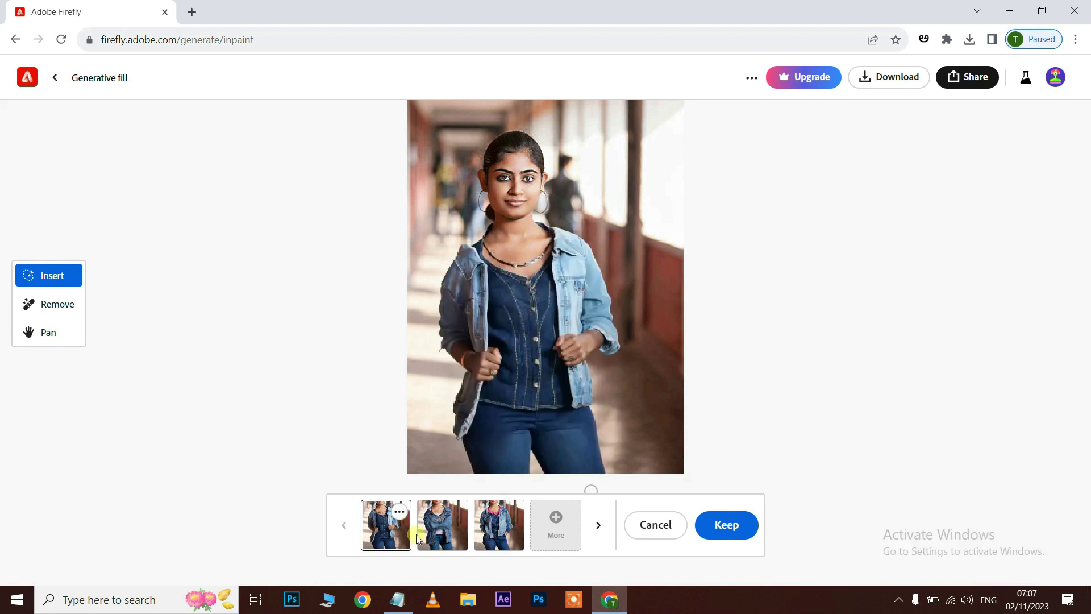
left_click(439, 535)
left_click(497, 531)
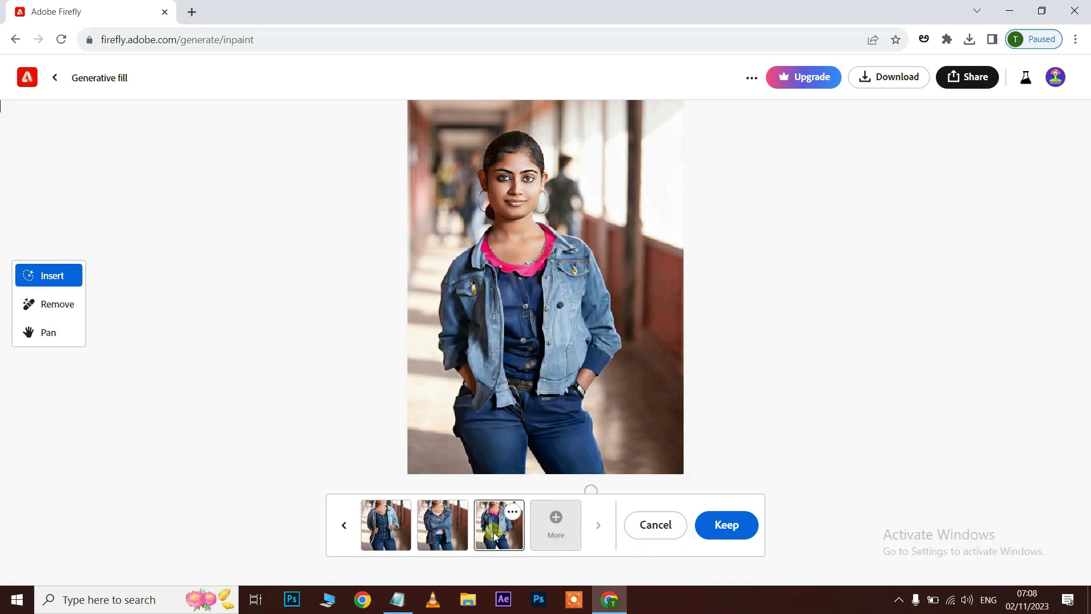
left_click(736, 527)
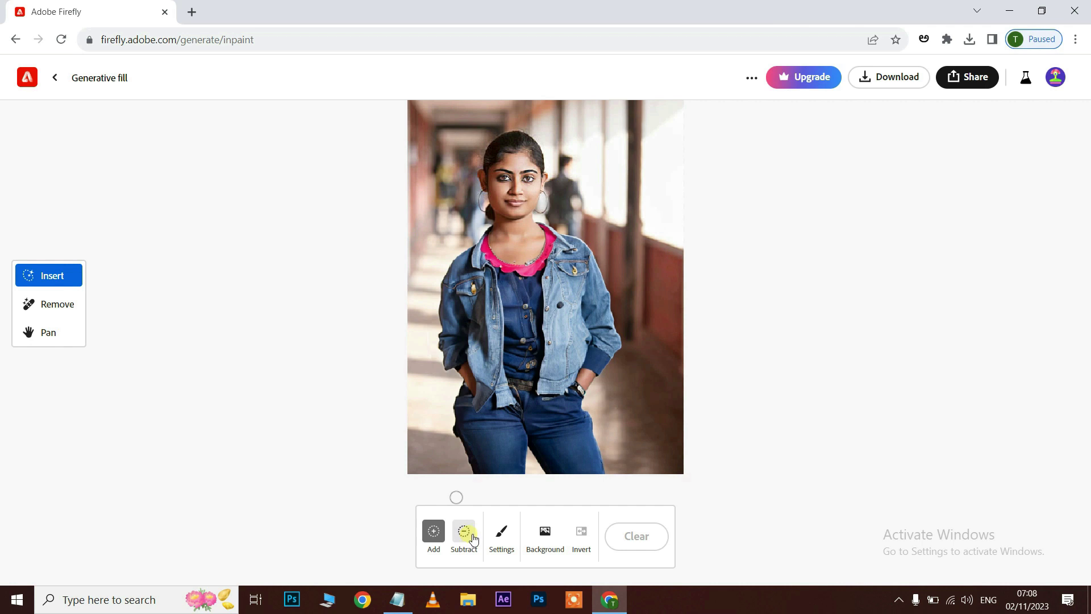
- Enlarge the brush to about 34% and mask the right jacket collar and shoulder
left_click(503, 536)
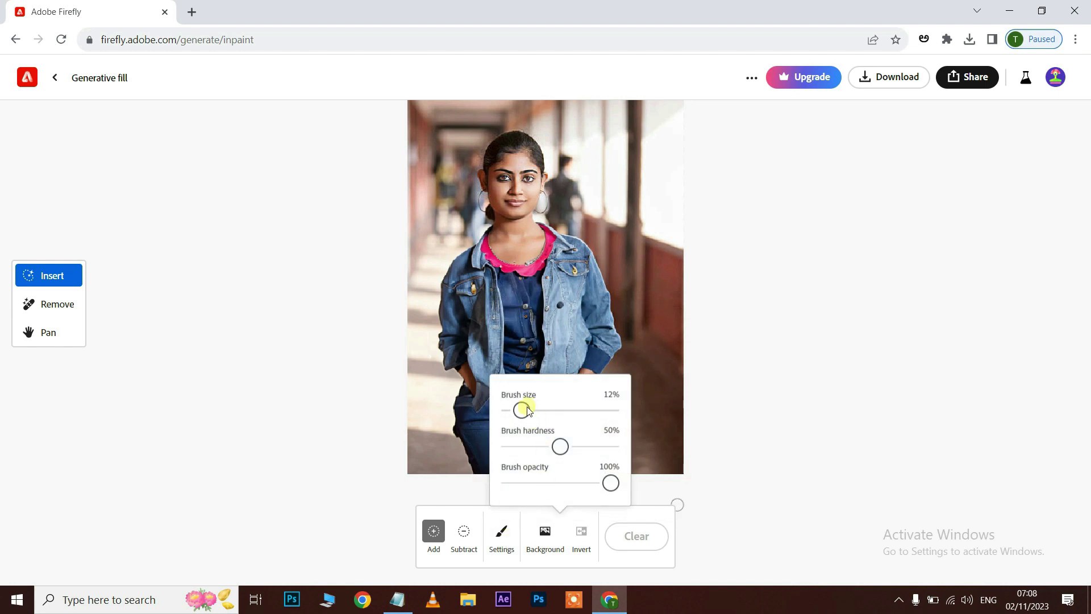
mouse_move(526, 411)
left_mouse_down()
mouse_move(577, 411)
mouse_move(547, 412)
left_mouse_up()
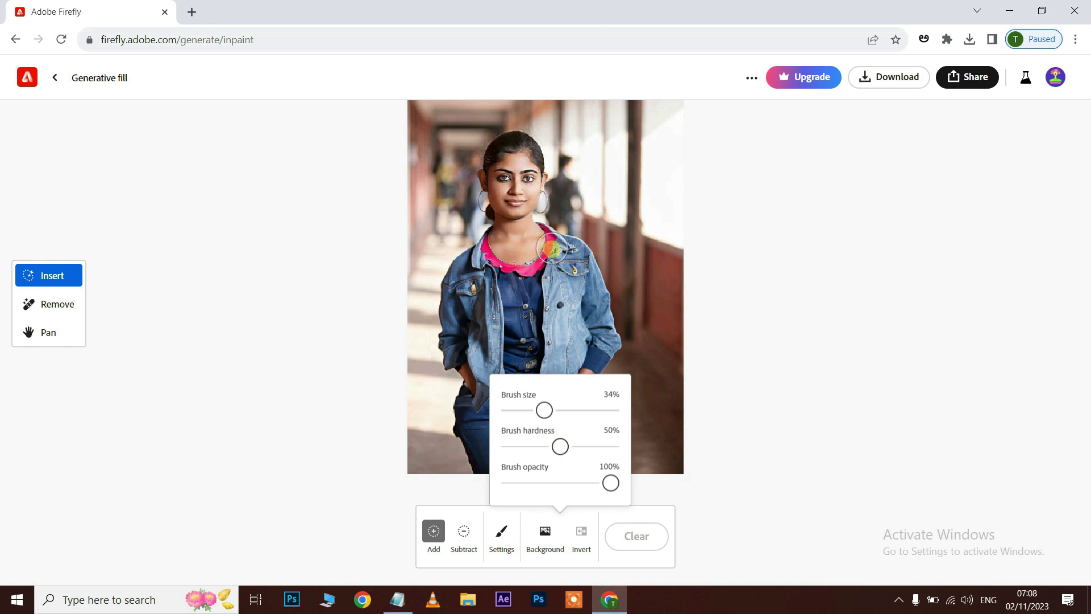
left_click_drag(560, 446, 625, 453)
left_click_drag(549, 222, 575, 254)
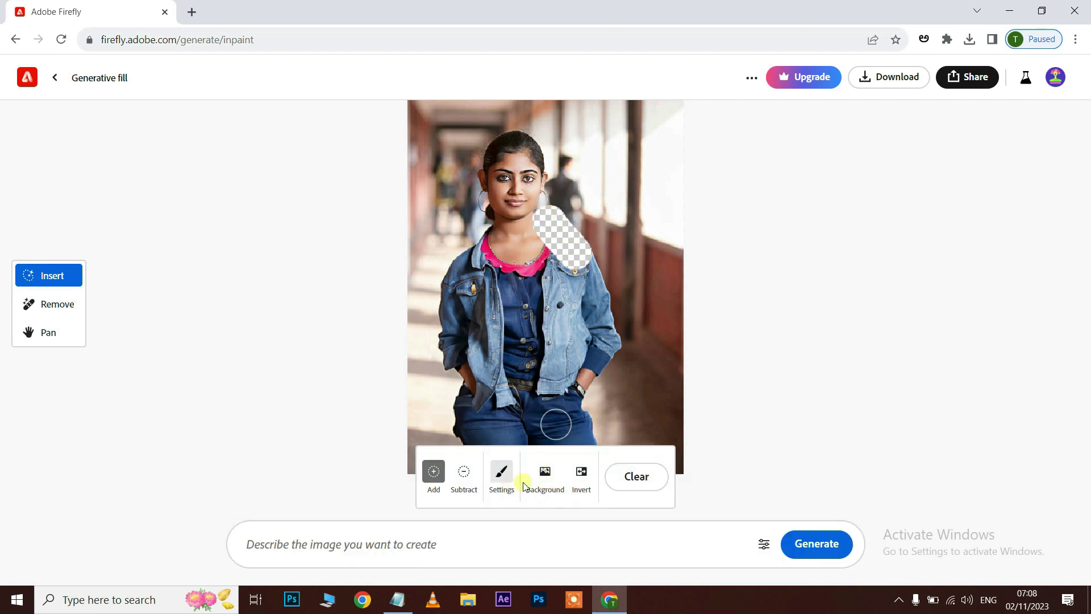
- Make the brush fully soft and mask the left shoulder and neck area
left_click(510, 487)
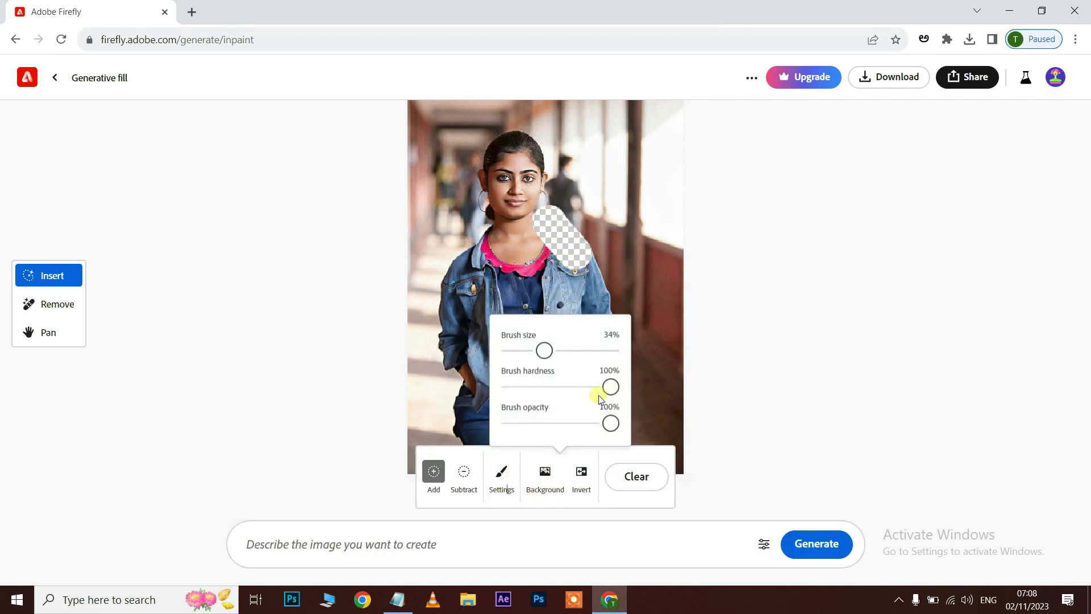
left_click_drag(608, 386, 472, 386)
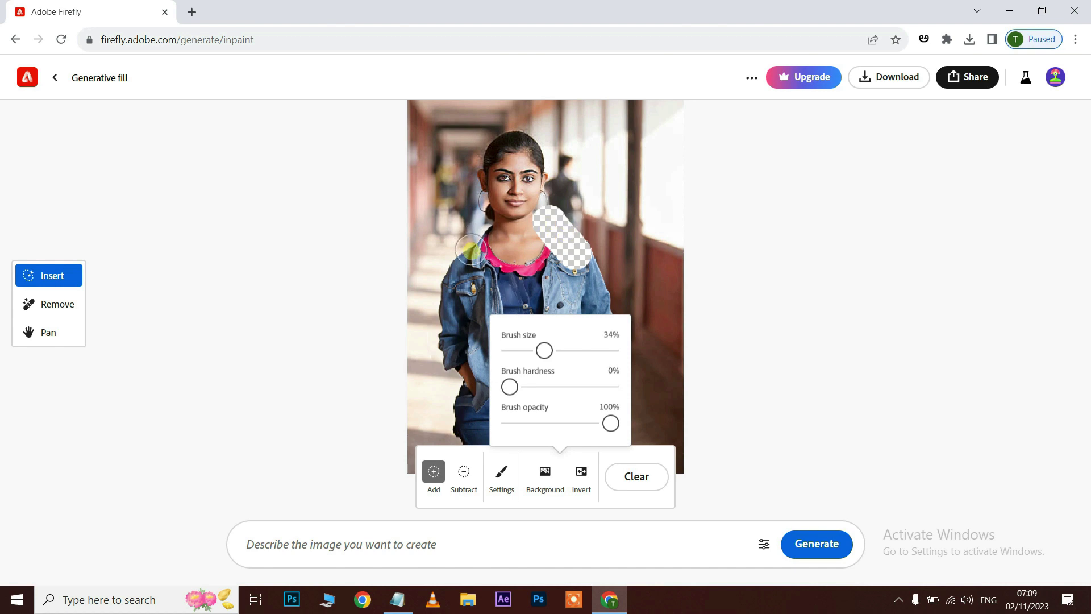
left_click_drag(474, 257, 444, 312)
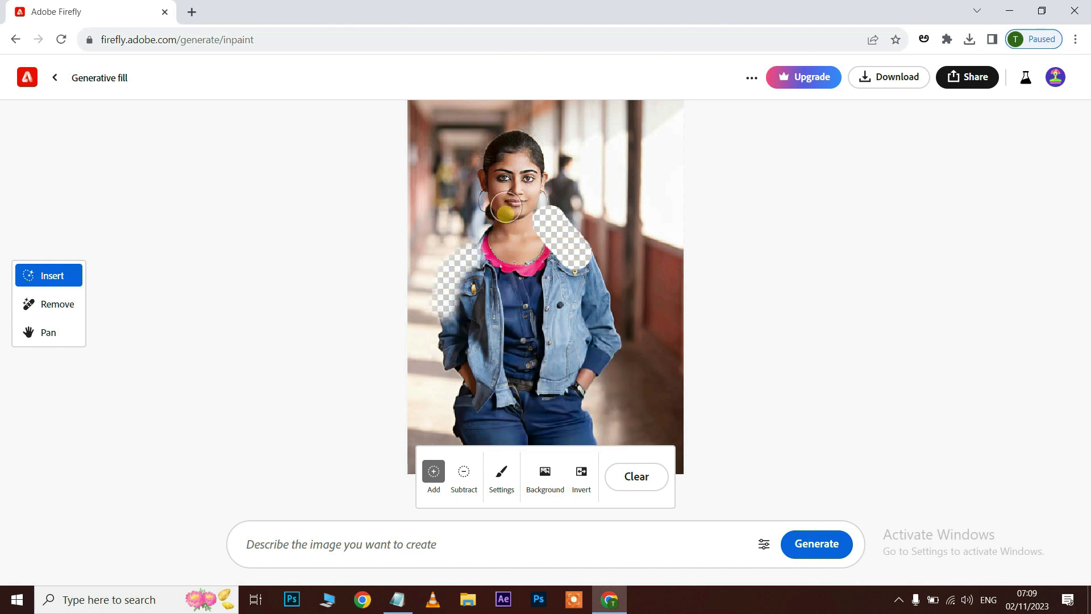
left_click_drag(507, 231, 511, 222)
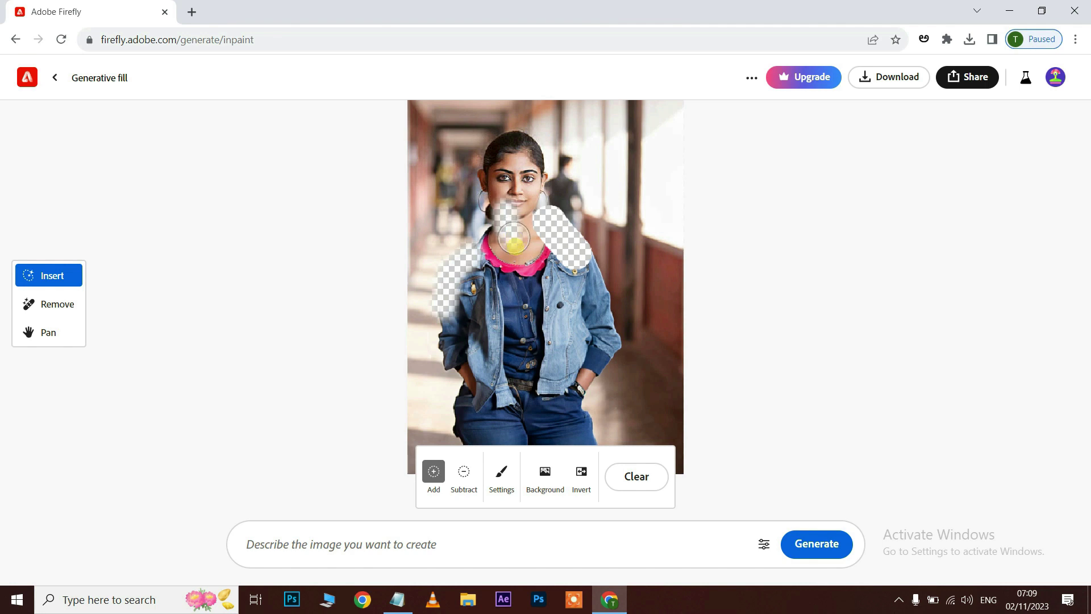
- Set brush hardness to 36%, then return brush opacity to 100%
left_click(502, 487)
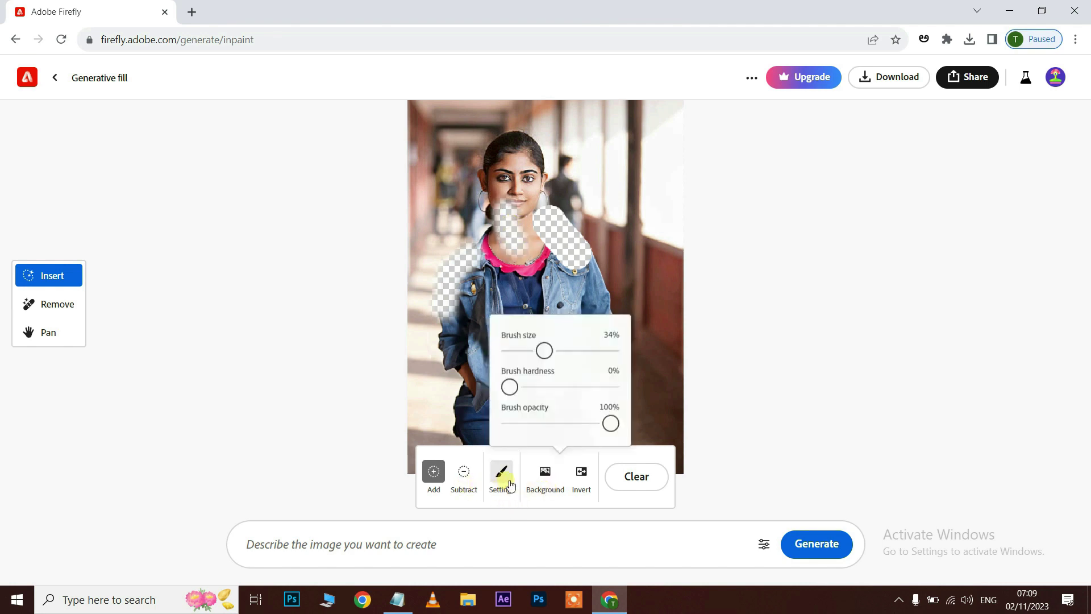
left_click_drag(511, 388, 544, 394)
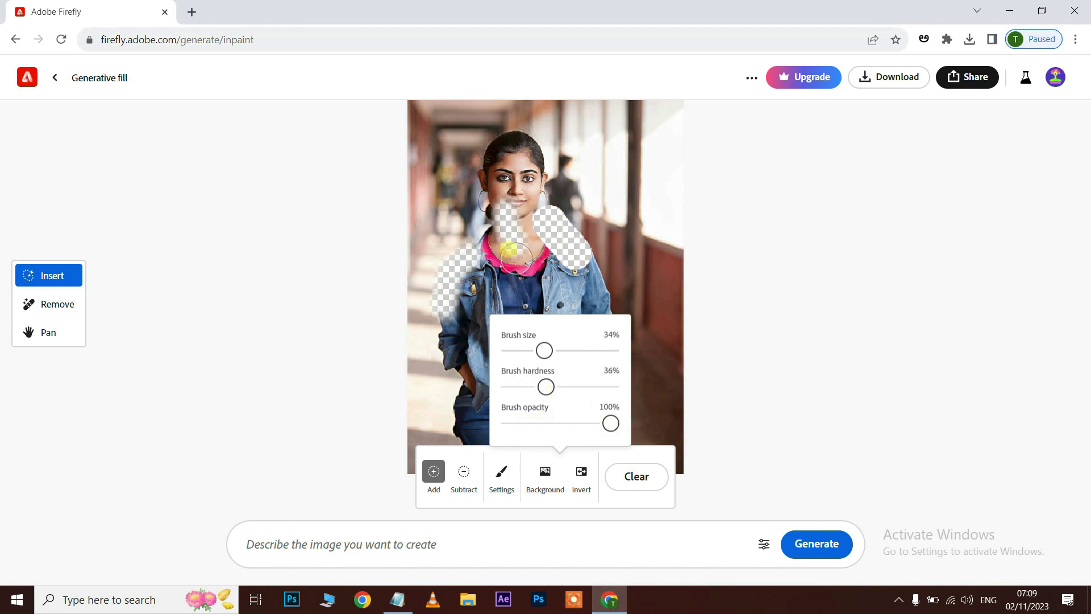
left_click_drag(610, 423, 540, 422)
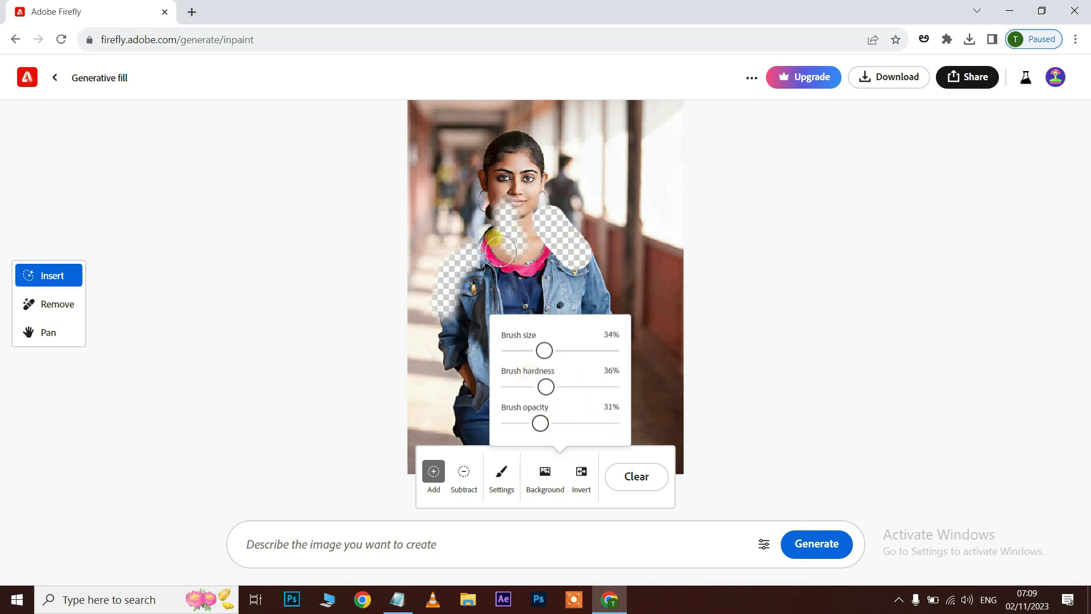
left_click(476, 181)
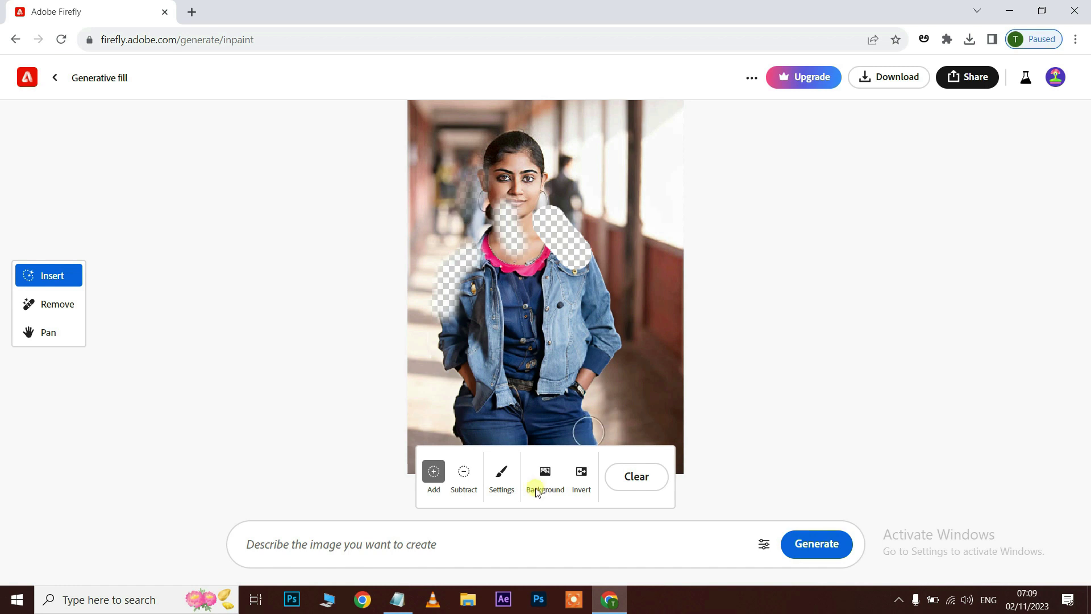
left_click(505, 481)
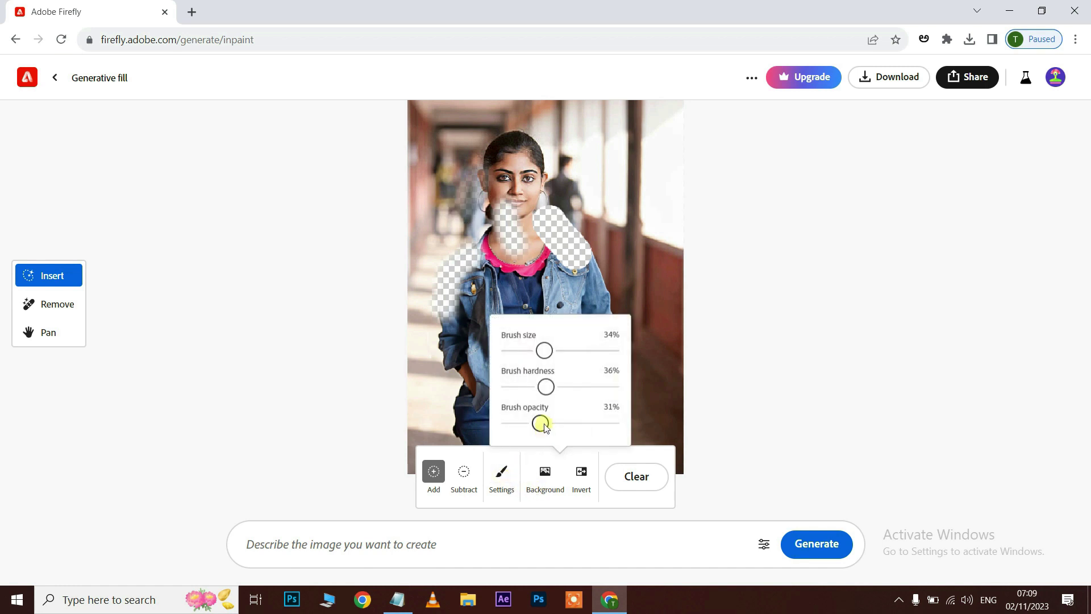
left_click_drag(543, 427, 588, 429)
left_click_drag(587, 429, 629, 428)
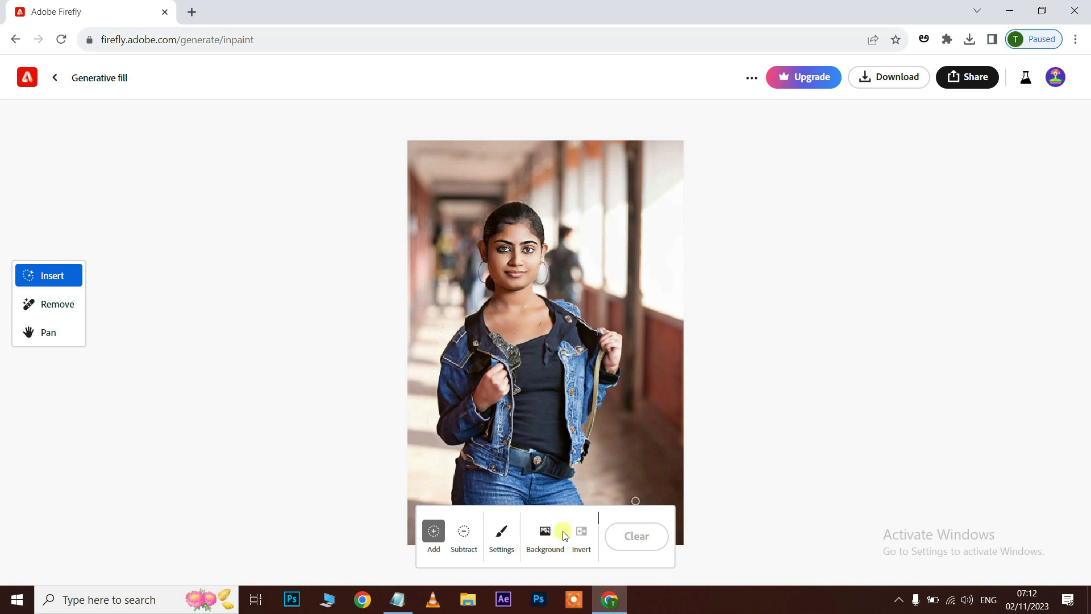
- Mask the whole background and enter the 'college' prompt
scroll(767, 418, "down", 2)
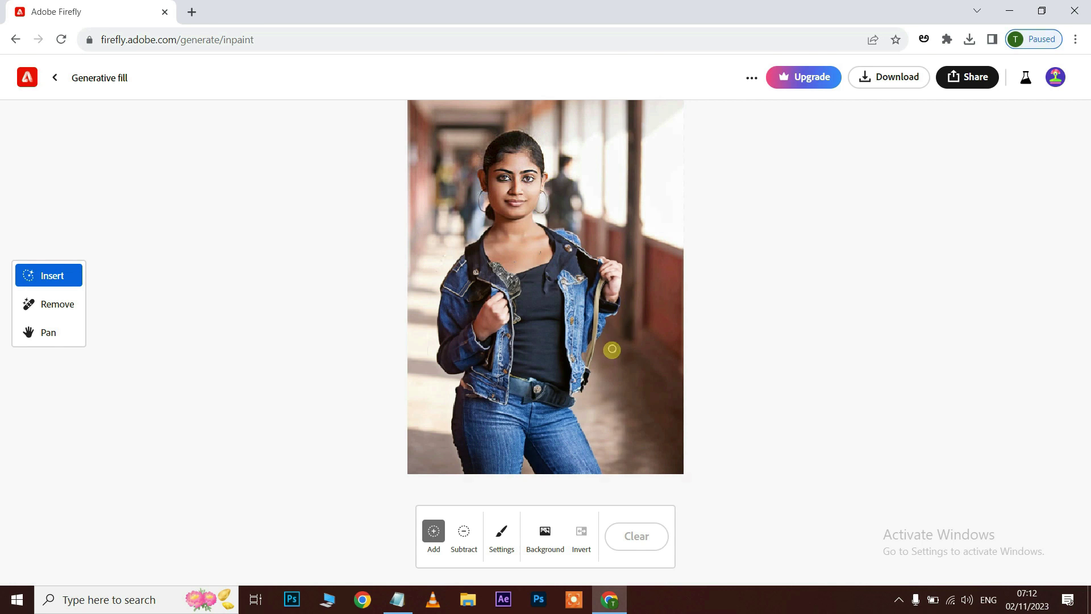
left_click(557, 536)
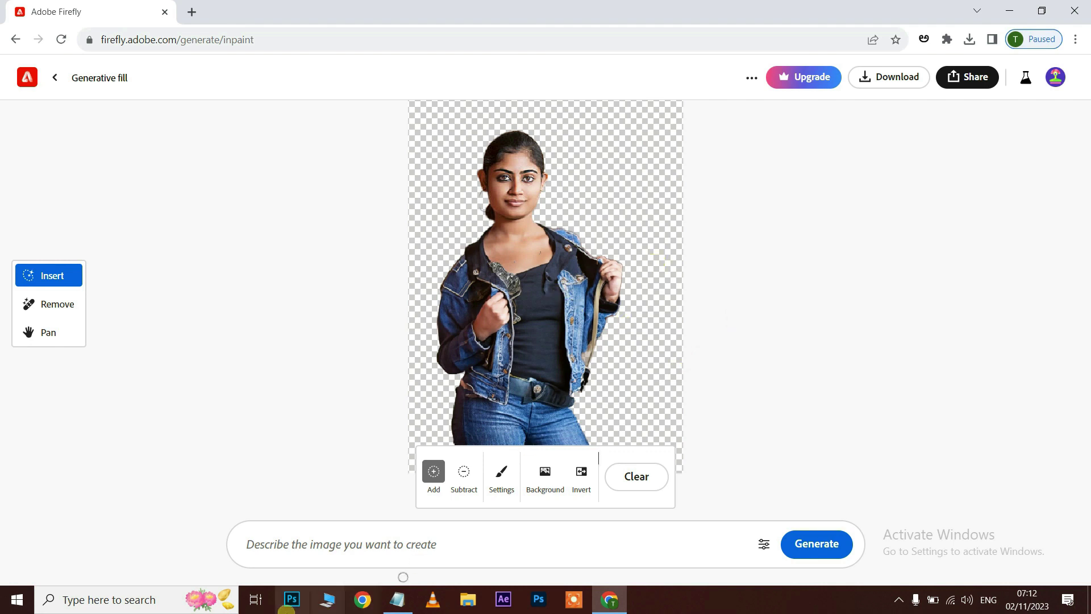
left_click(299, 547)
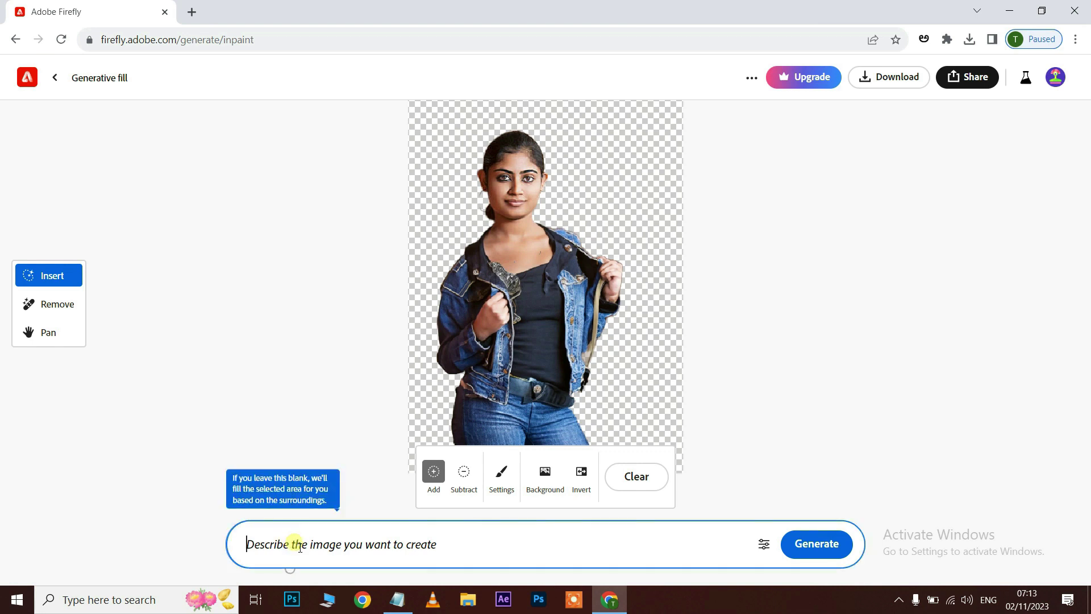
type("college")
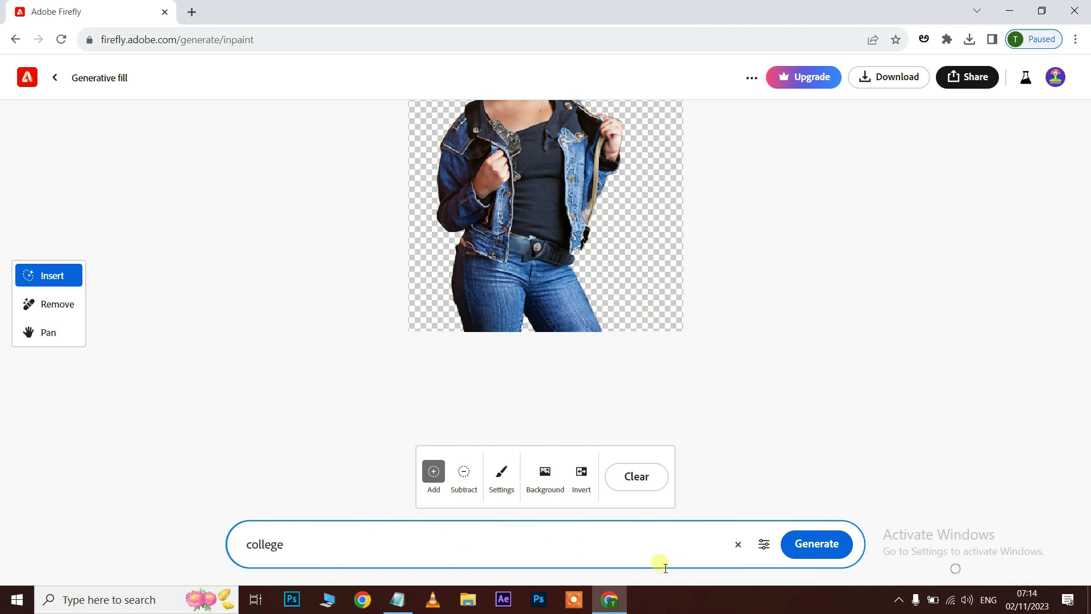
- Generate college backgrounds, preview the brick wall and trees option, then discard them
left_click(826, 543)
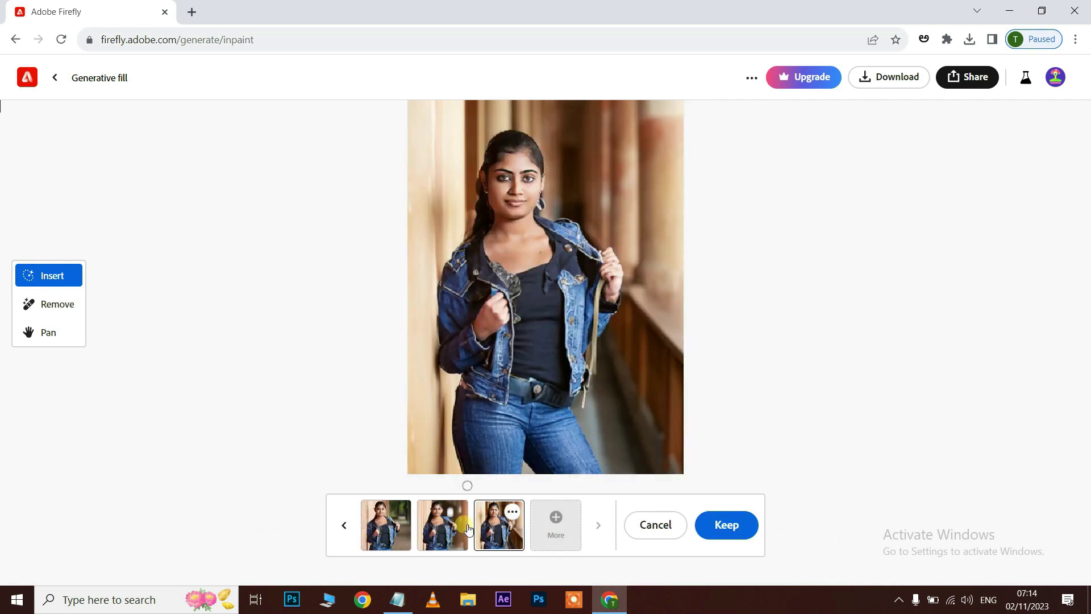
left_click(449, 525)
left_click(376, 522)
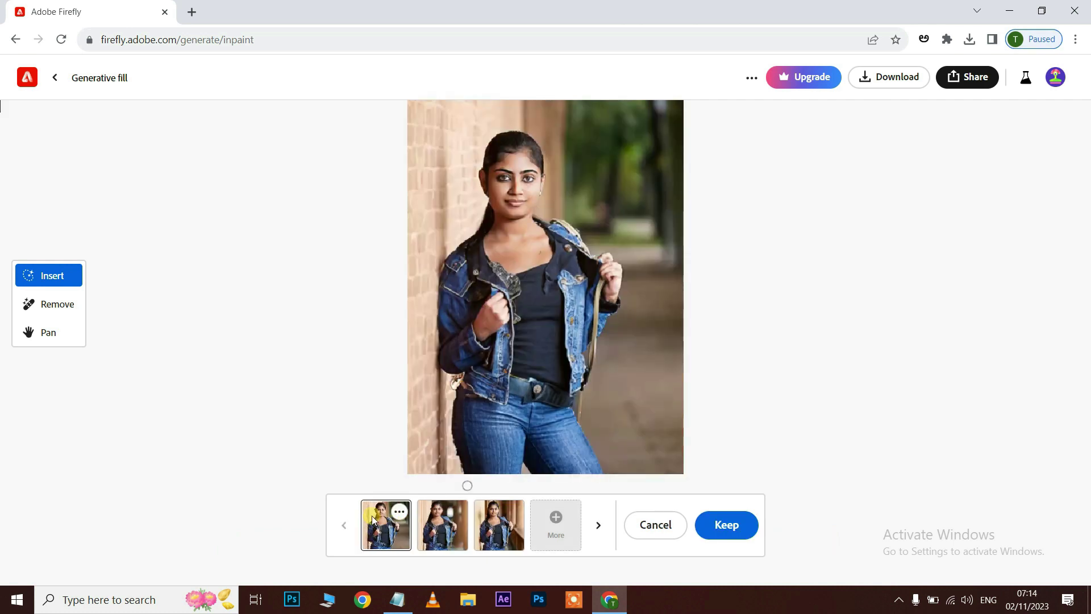
left_click(653, 526)
- Extend the prompt to 'college, students walking blurry', generate two batches and keep the corridor background
left_click(306, 555)
type(", students walking blurry")
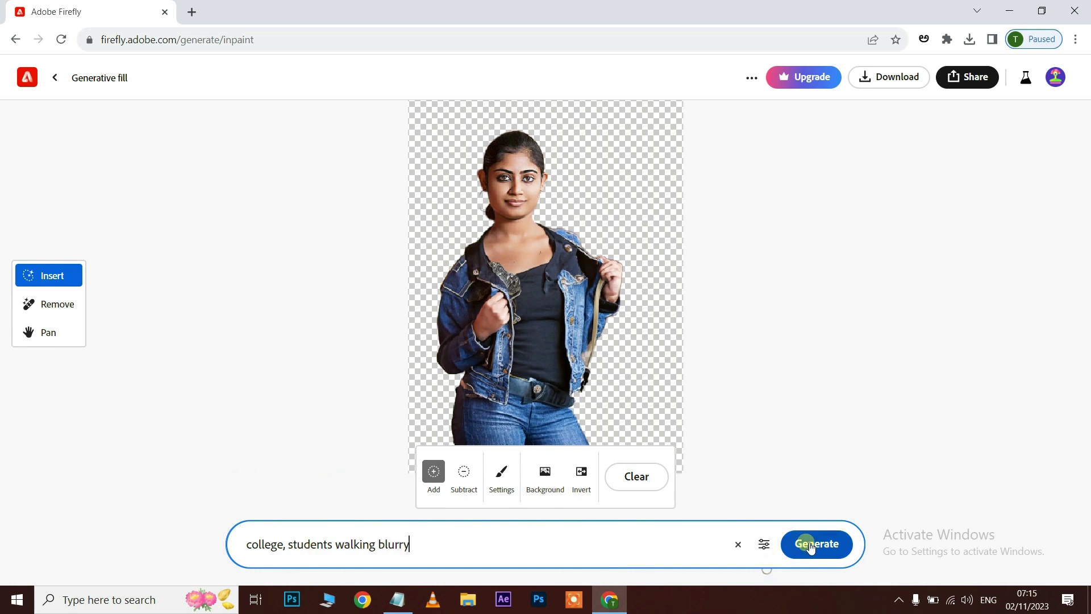
left_click(805, 543)
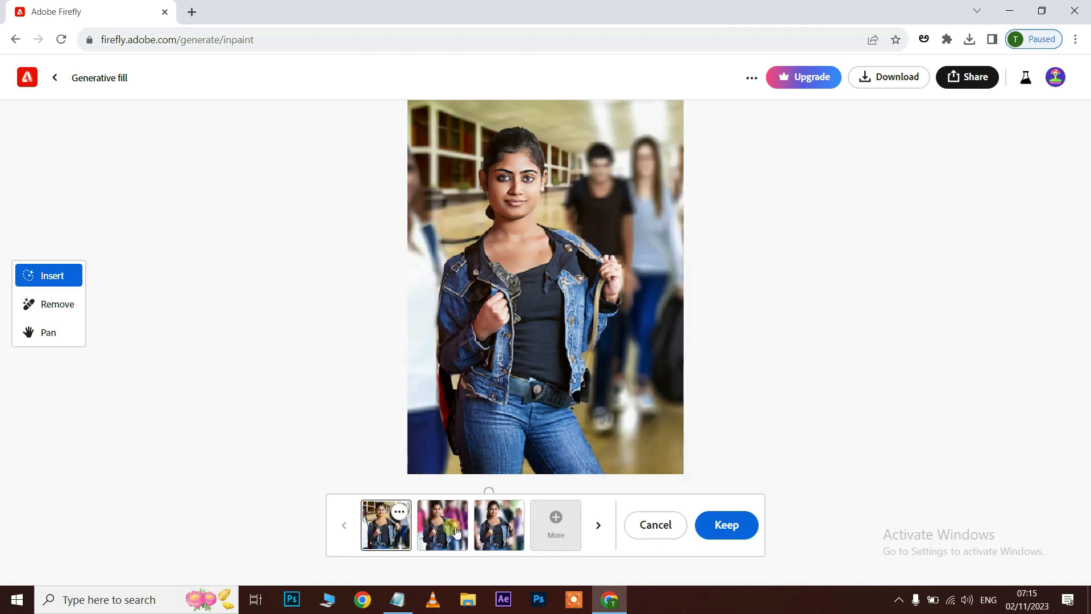
left_click(446, 523)
left_click(499, 521)
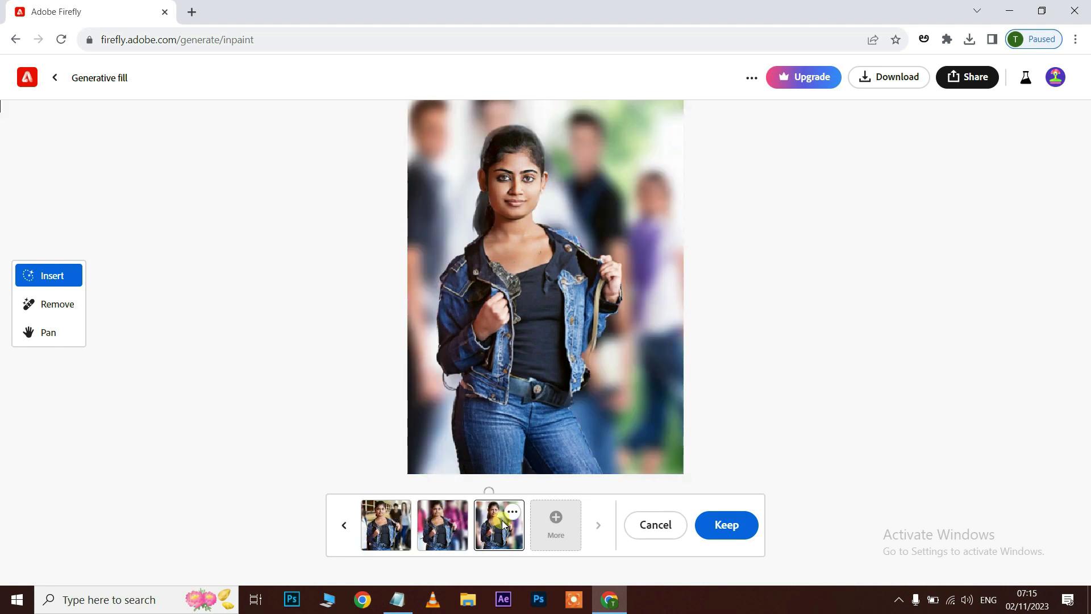
left_click(562, 532)
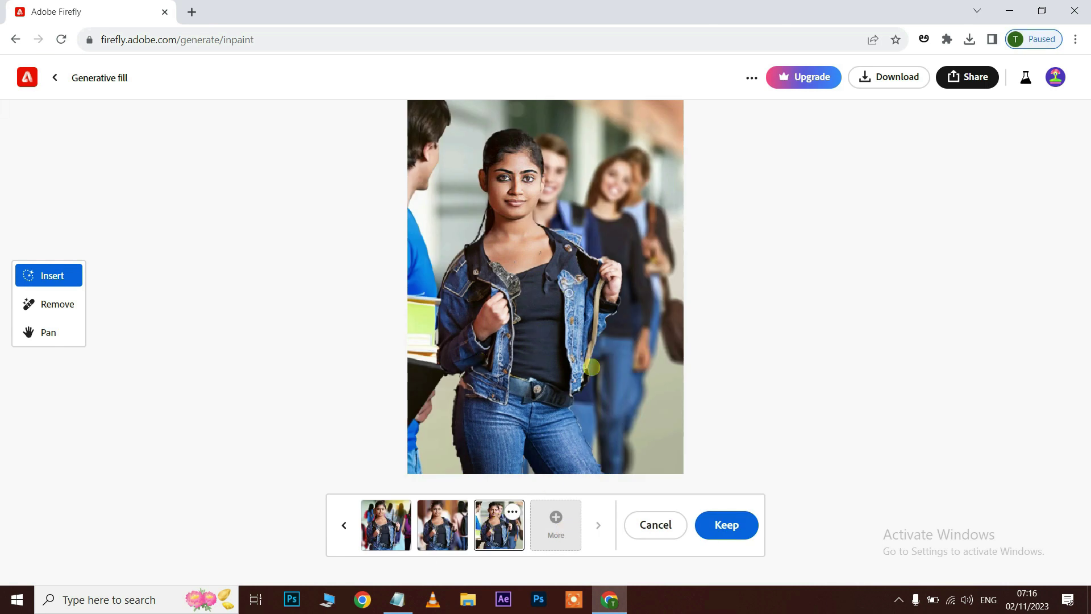
left_click(738, 532)
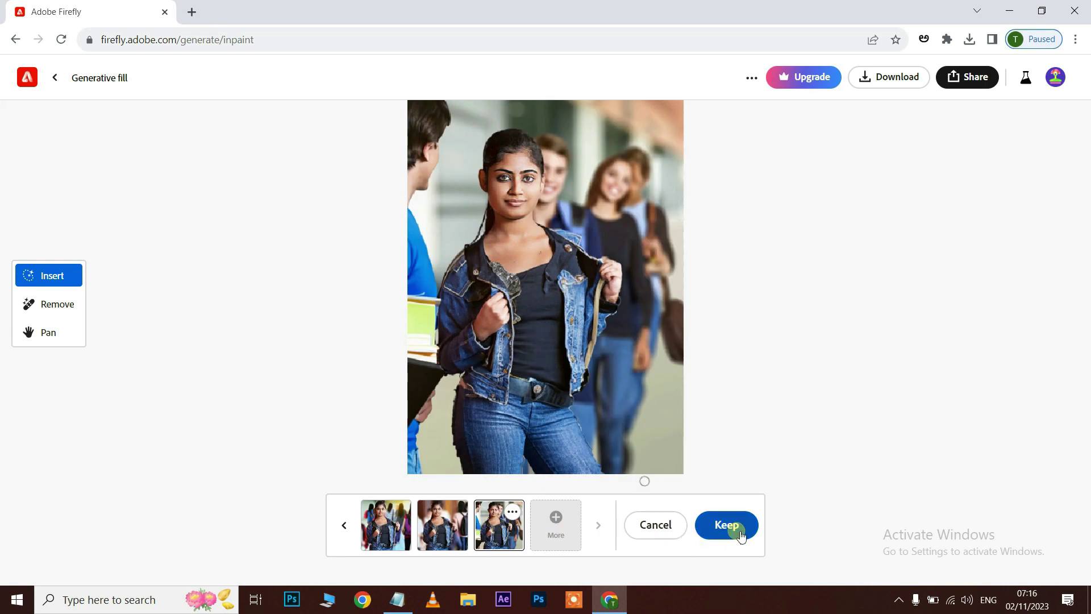
- Drop 'blurry' from the prompt, regenerate, then clear the mask to restore the corridor background
left_click(667, 529)
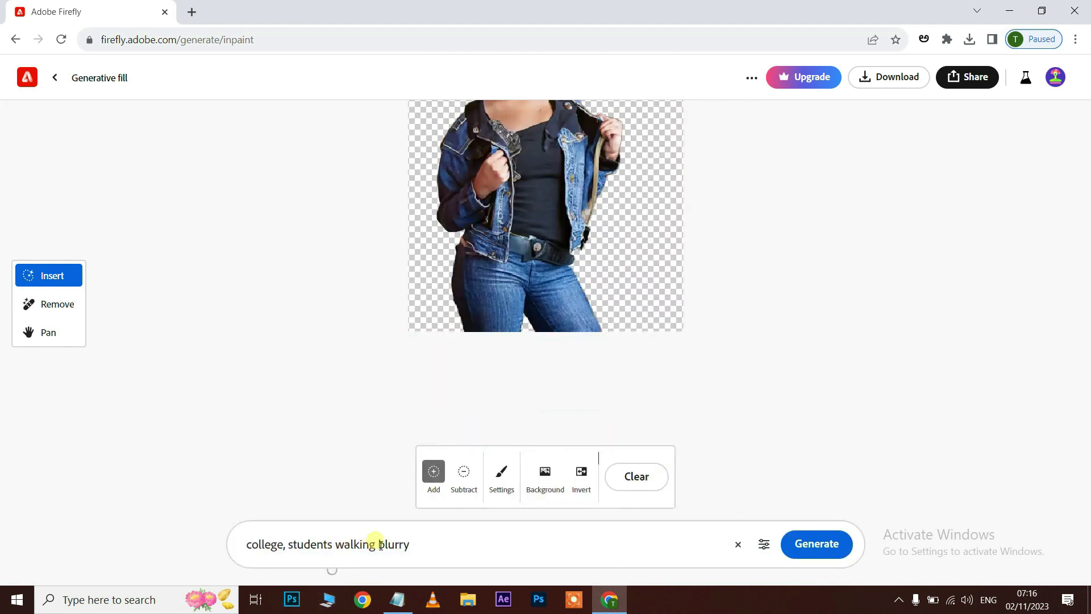
left_click_drag(381, 545, 450, 554)
key("BackSpace")
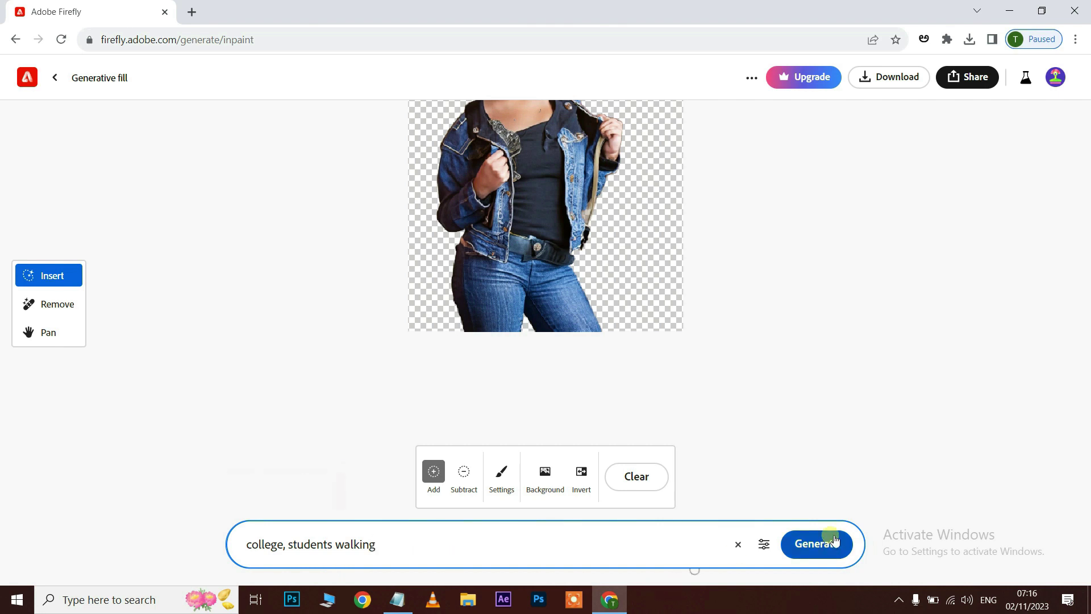
left_click(821, 542)
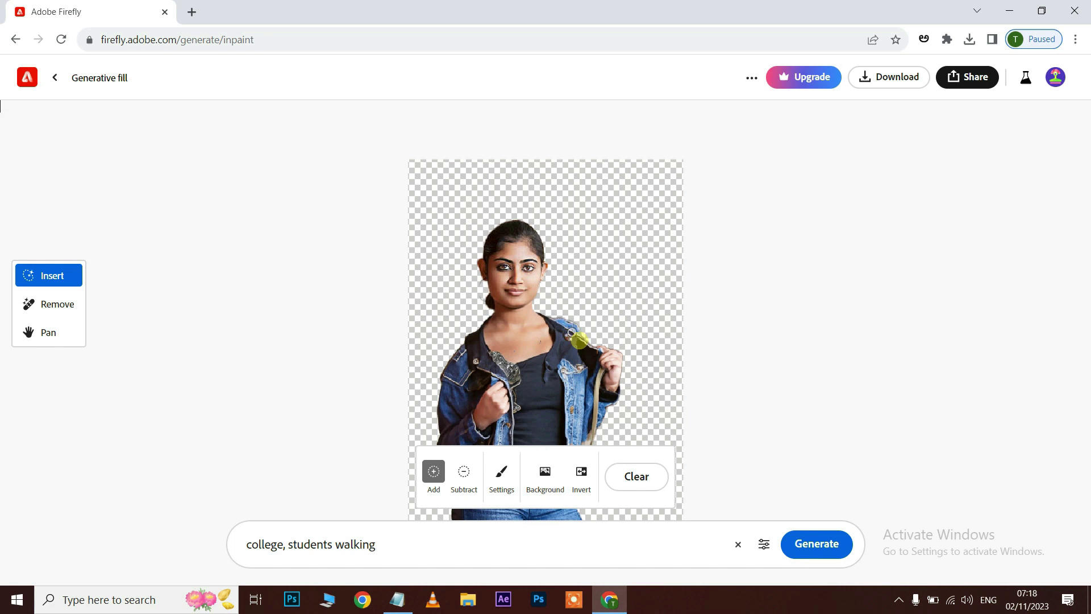
left_click(639, 479)
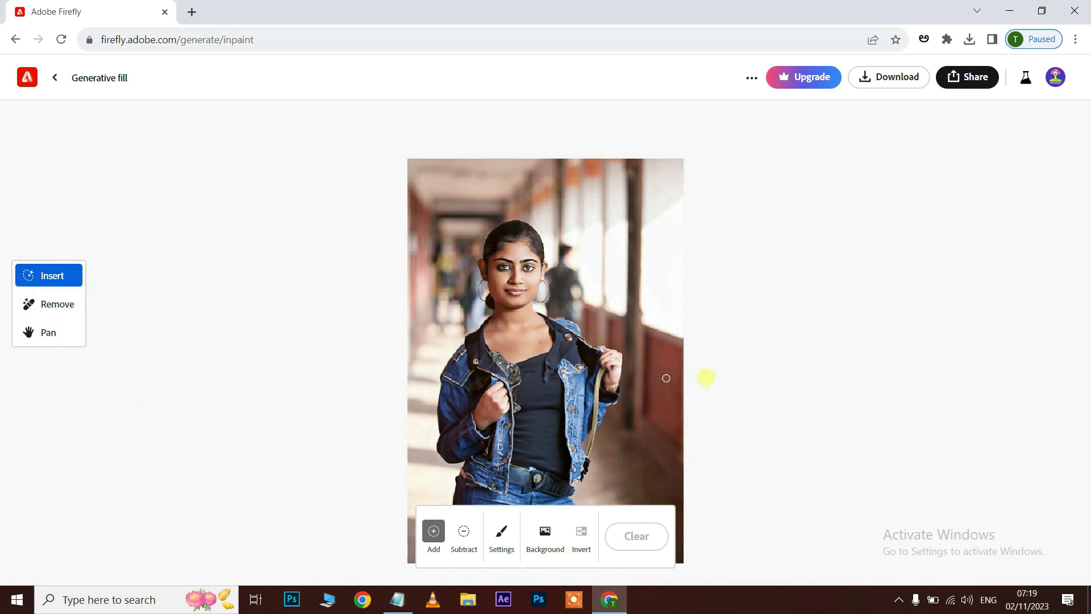
- Start a new Generative Fill and pick the pexels-tobi-547557 photo from Downloads
left_click(54, 77)
left_click(540, 241)
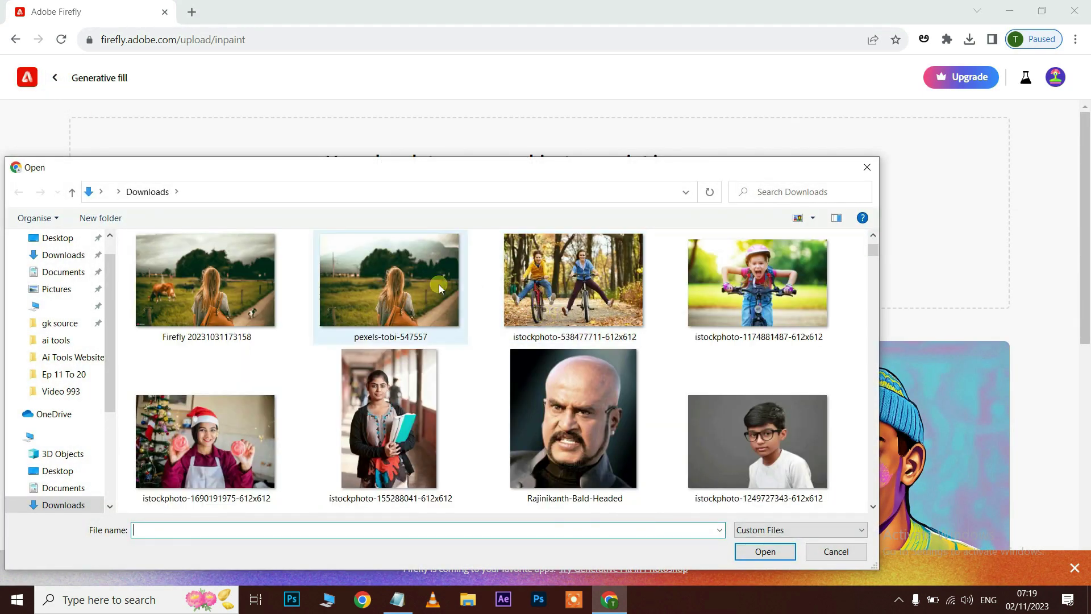
left_click(439, 284)
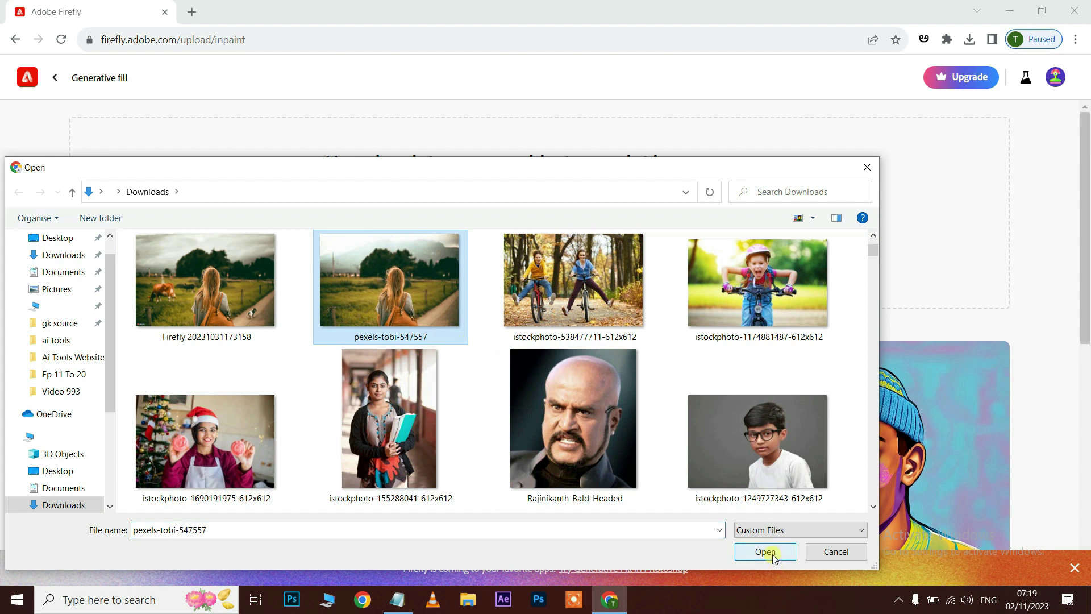
- Load the pexels-tobi-547557 photo and mask the grass left of the woman
left_click(765, 551)
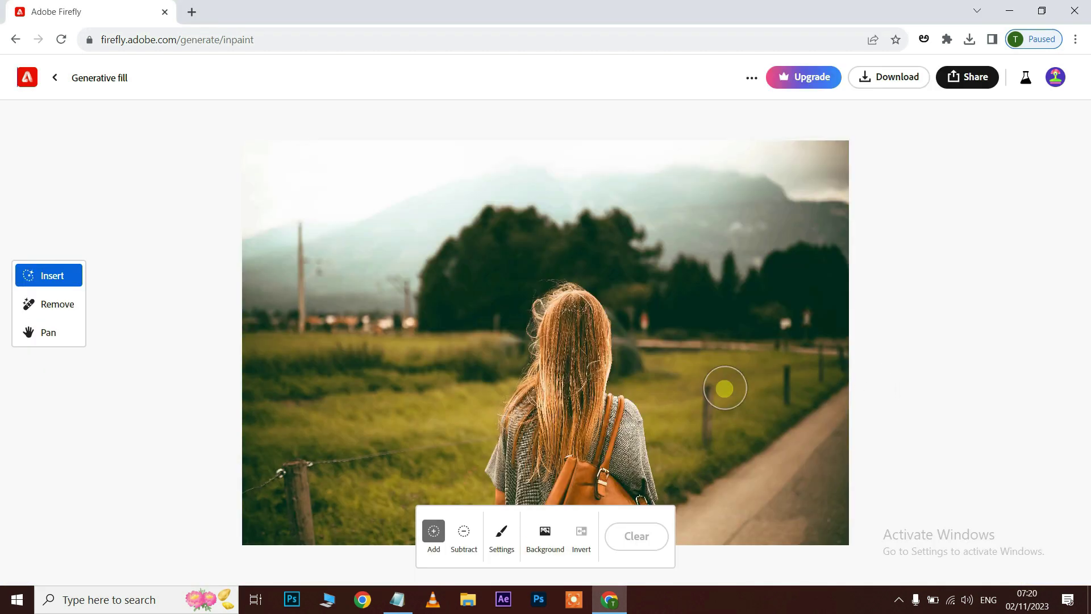
scroll(749, 380, "down", 1)
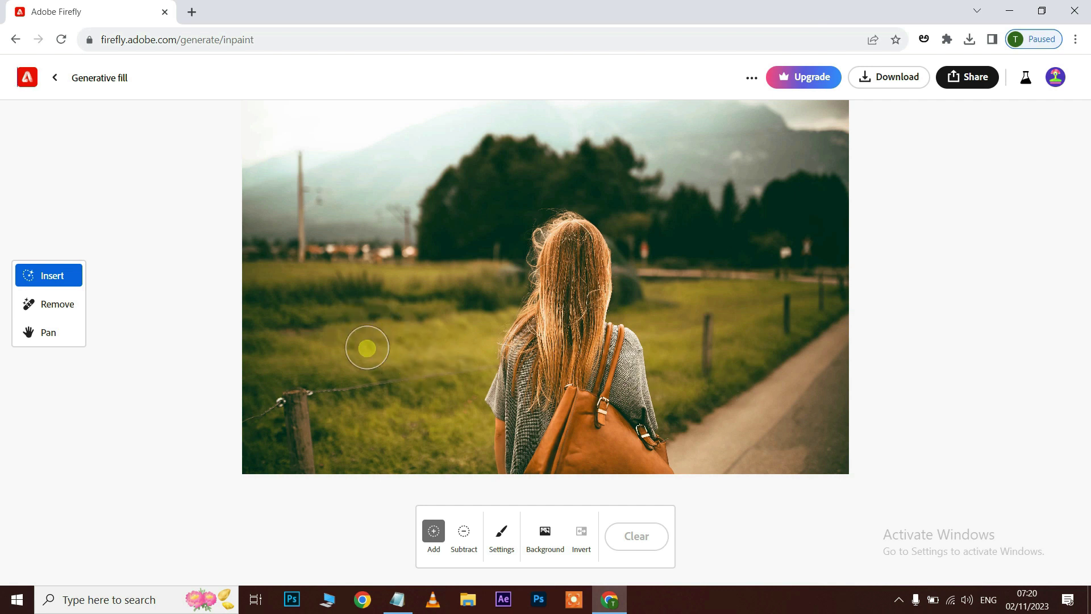
scroll(367, 347, "up", 1)
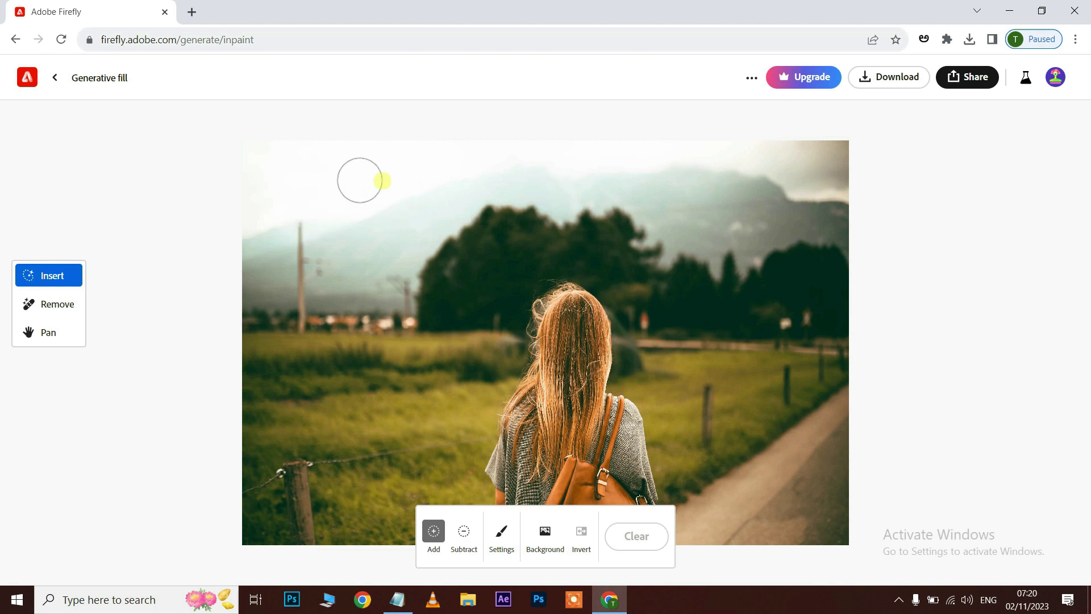
scroll(353, 358, "down", 1)
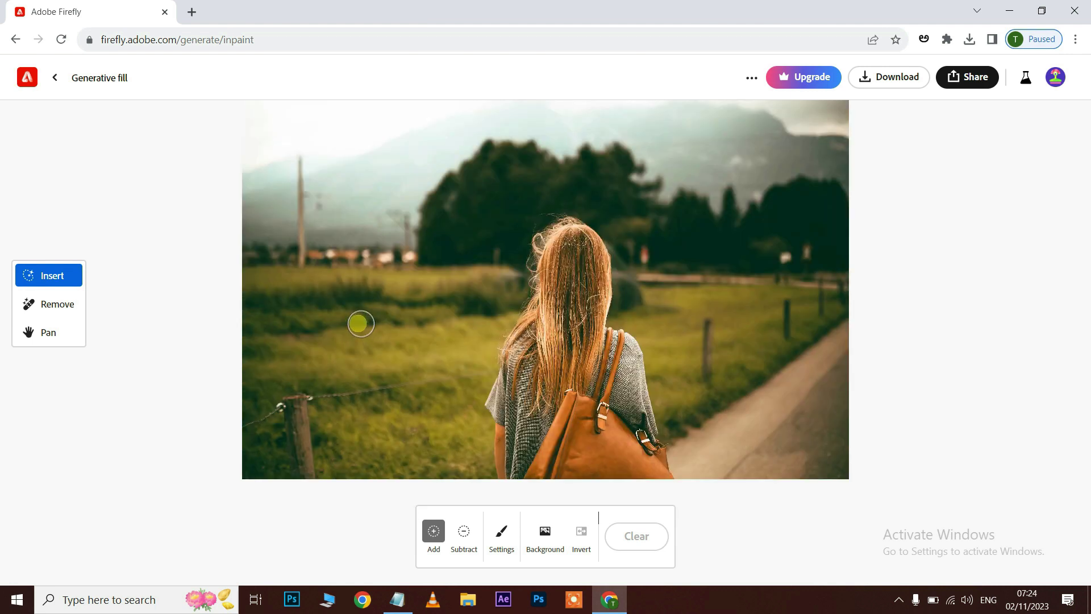
mouse_move(340, 342)
left_mouse_down()
mouse_move(447, 358)
mouse_move(295, 371)
mouse_move(295, 358)
mouse_move(475, 328)
mouse_move(287, 343)
mouse_move(408, 319)
left_mouse_up()
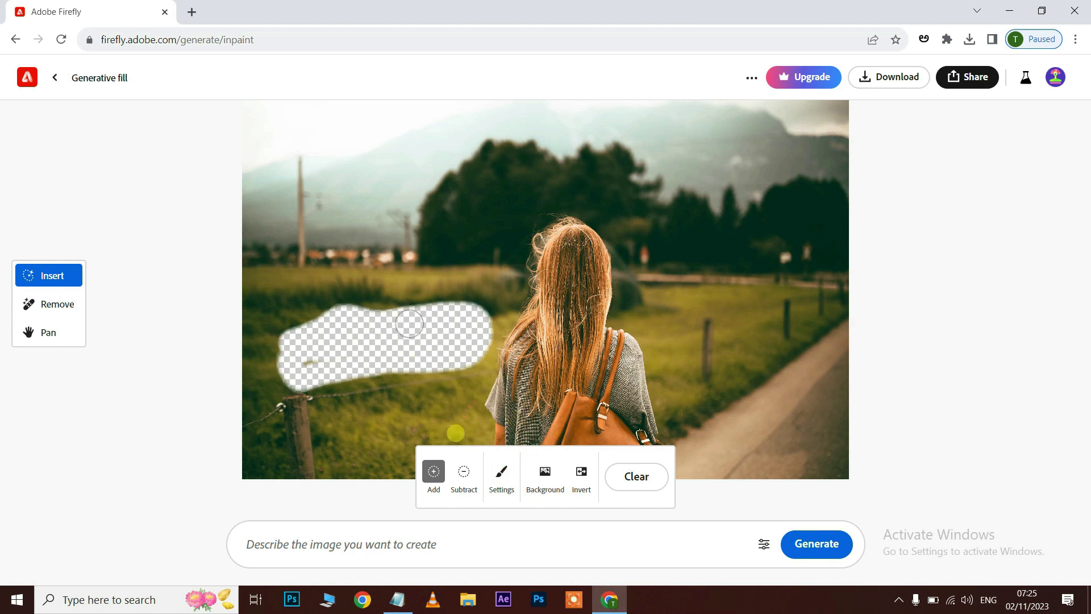
- Mask a patch of field on the right of the woman, enlarging it after adjusting brush settings
left_click(469, 473)
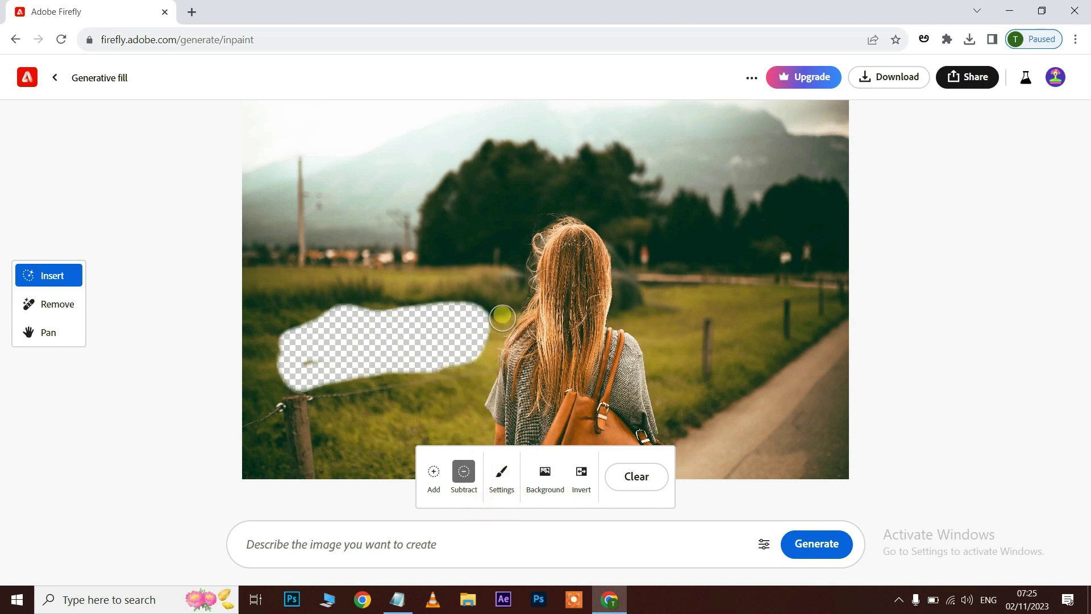
left_click(432, 473)
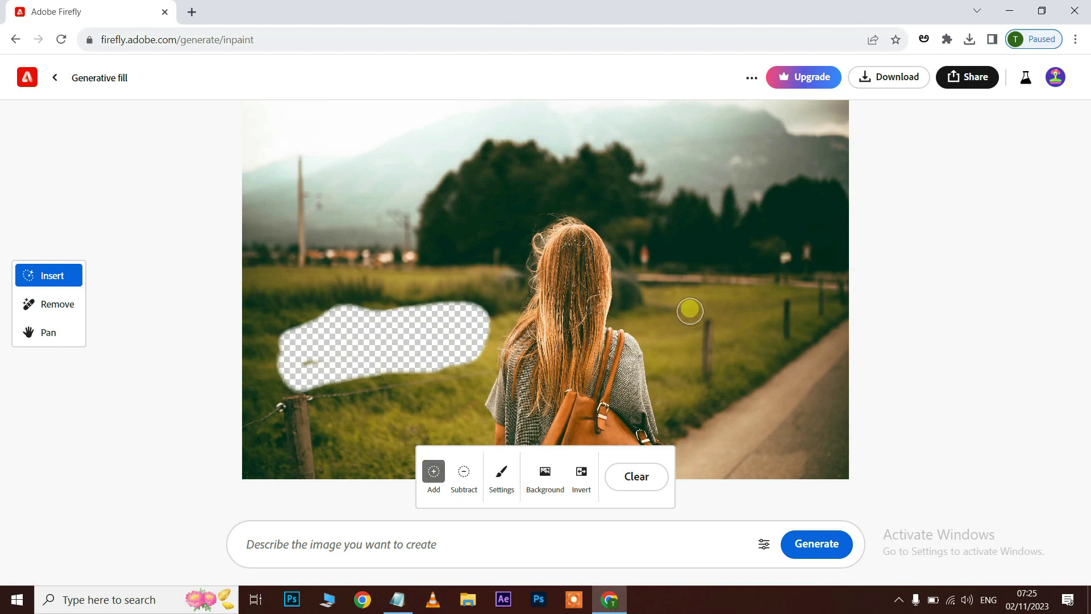
left_click_drag(679, 299, 711, 294)
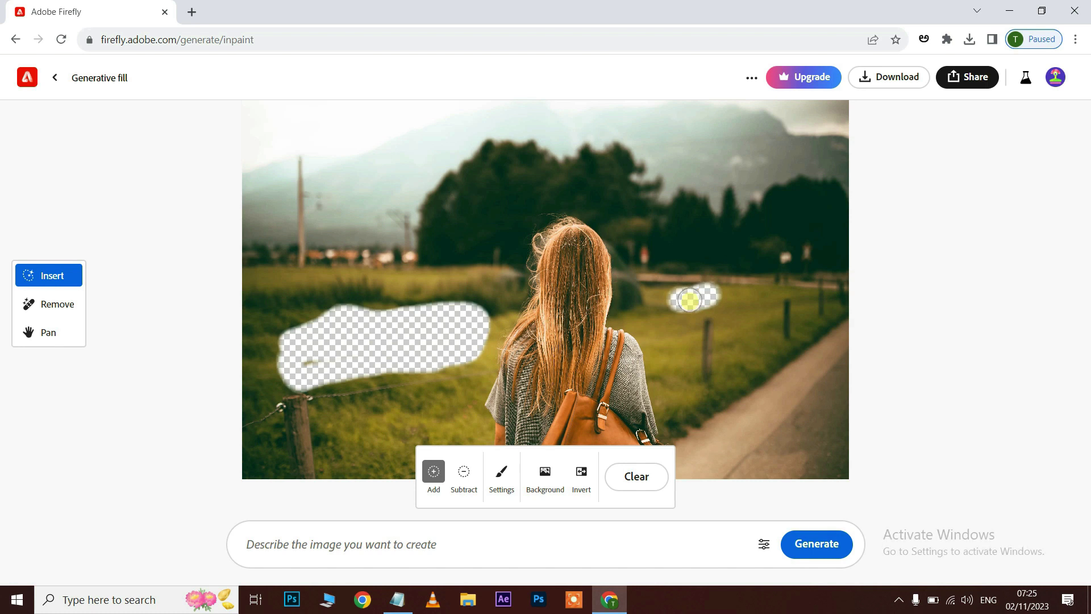
left_click(505, 481)
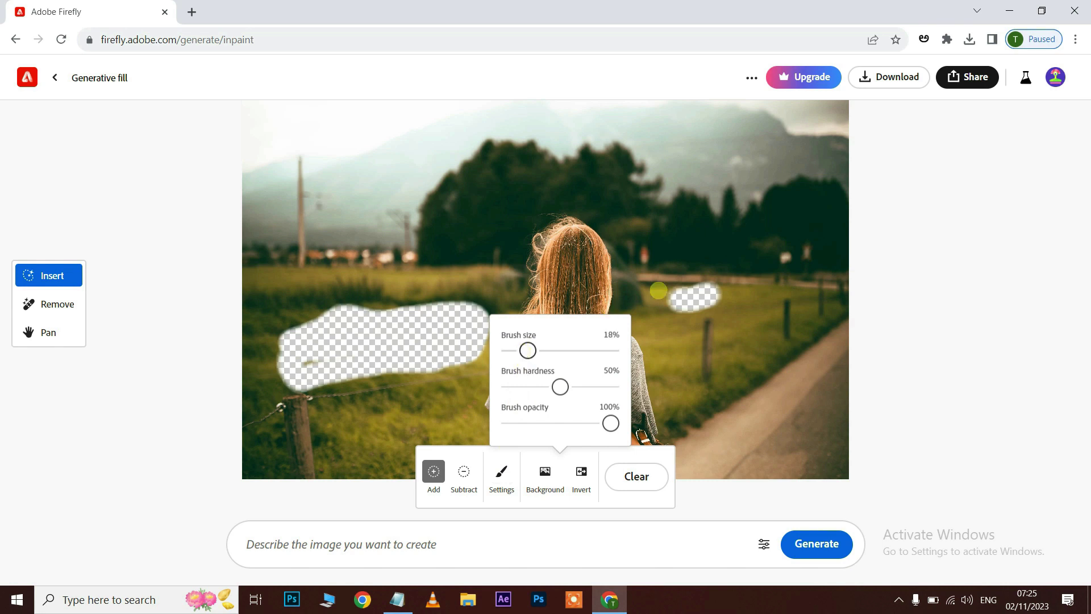
left_click_drag(713, 282, 739, 295)
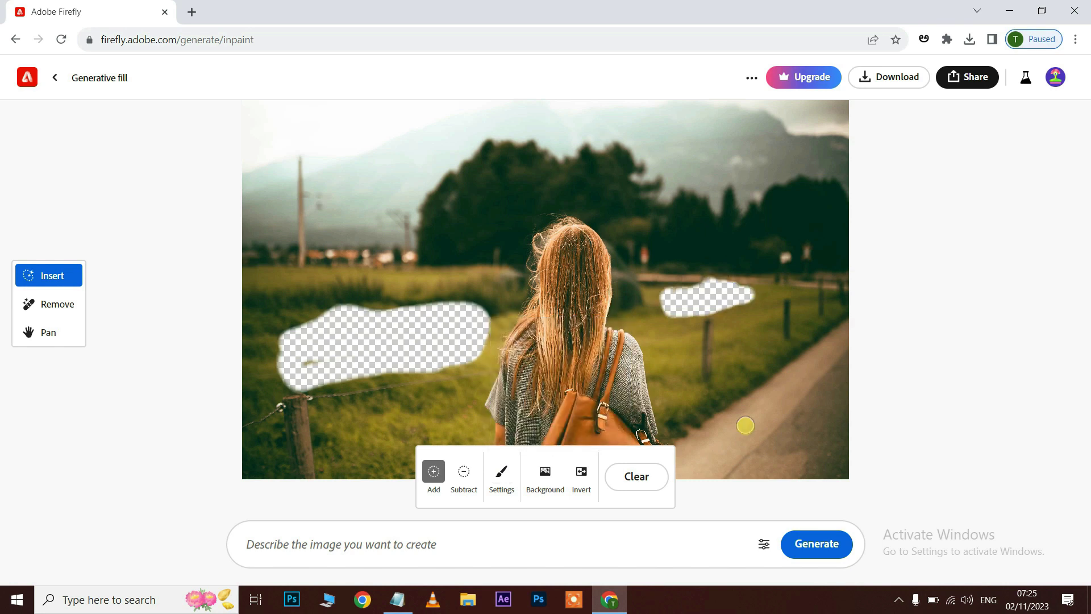
- Fill the masked field patches with 'cows eating grass', browse more variations, and keep the third one
left_click(309, 542)
type("cows")
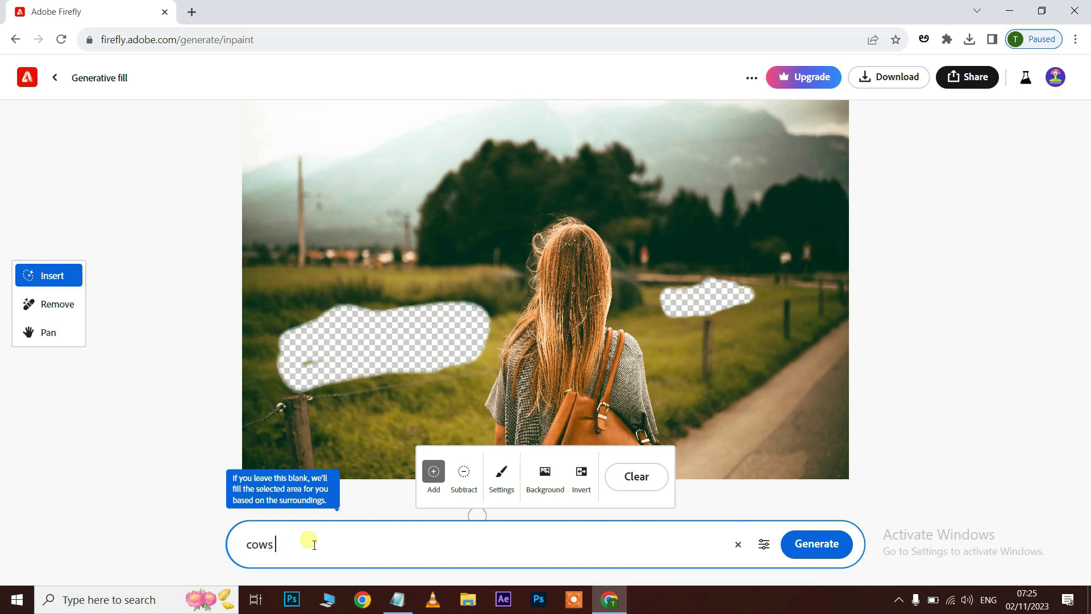
type("ass")
left_click(842, 543)
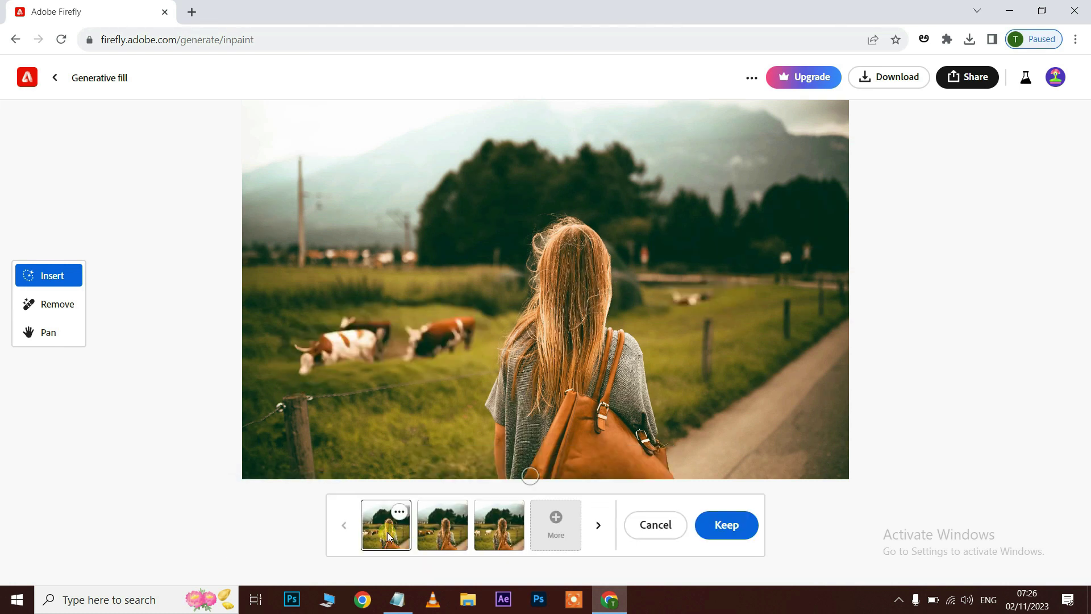
left_click(505, 534)
left_click(576, 530)
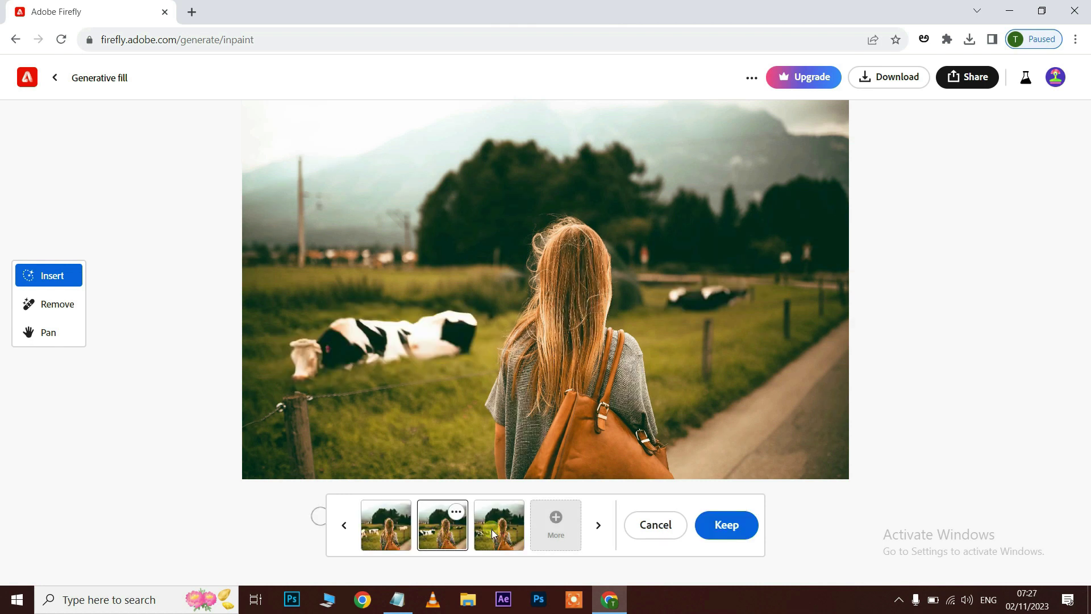
left_click(492, 534)
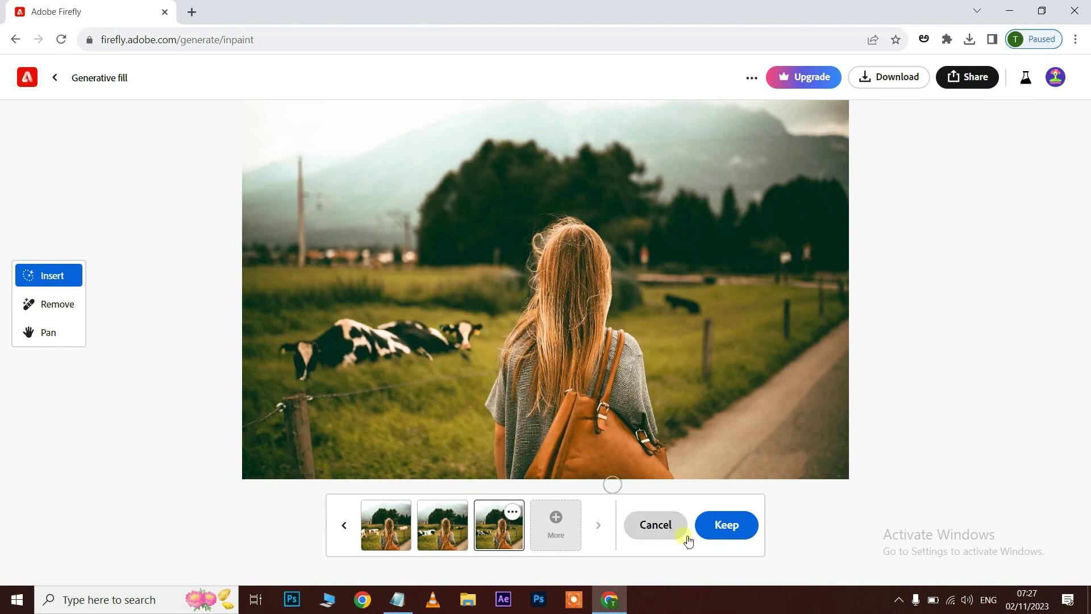
left_click(729, 524)
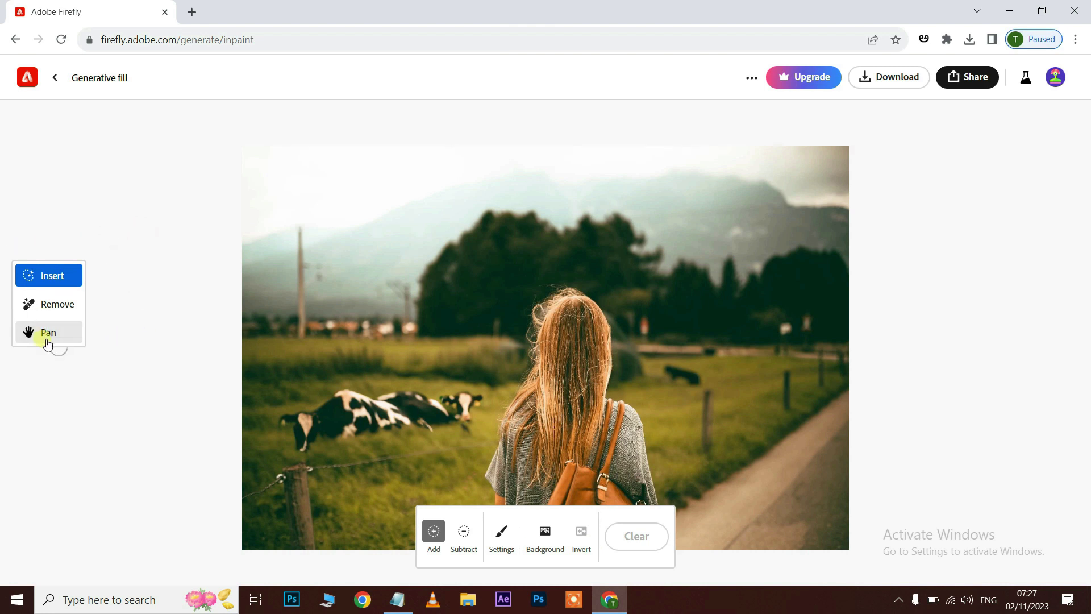
- Reposition the photo, then mask and remove the cows lying on the left grass
left_click(47, 341)
mouse_move(543, 395)
left_mouse_down()
mouse_move(602, 196)
mouse_move(590, 256)
mouse_move(659, 220)
mouse_move(548, 360)
mouse_move(649, 338)
mouse_move(584, 401)
mouse_move(597, 370)
mouse_move(540, 370)
left_mouse_up()
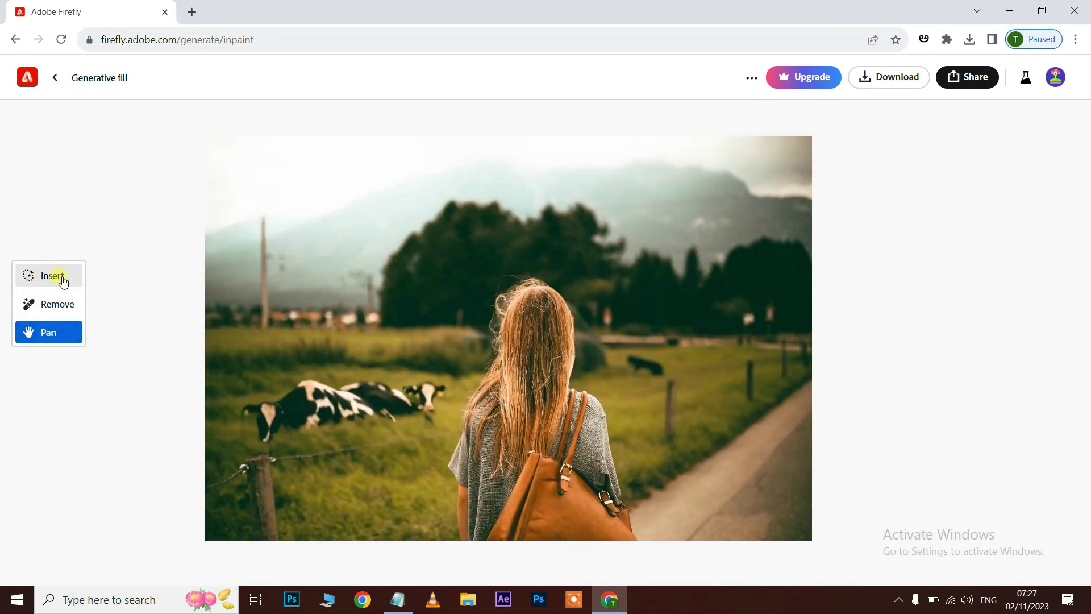
left_click(58, 281)
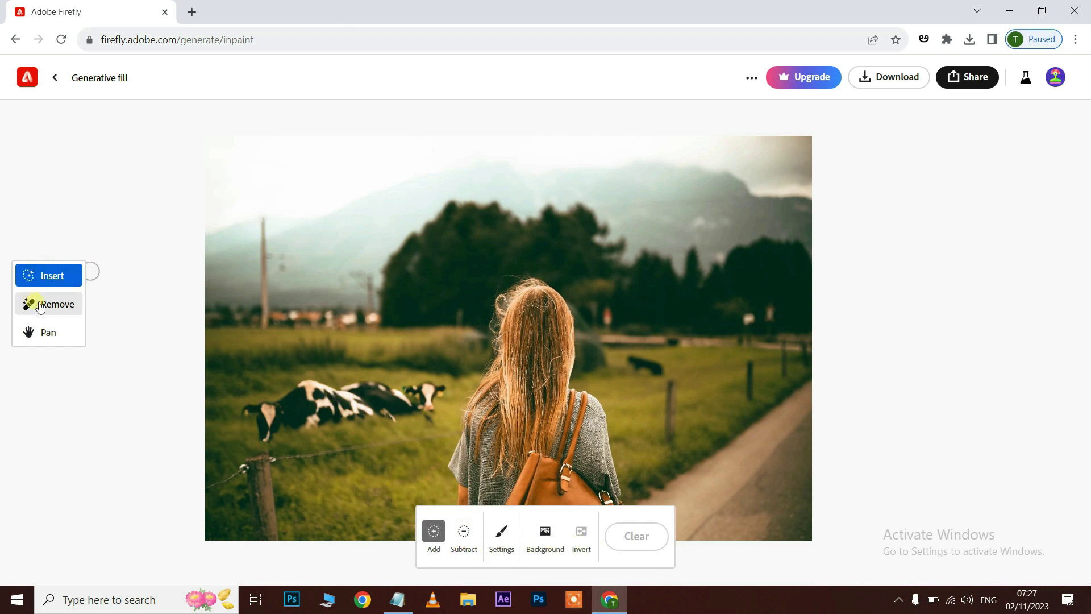
left_click(54, 305)
mouse_move(259, 425)
left_mouse_down()
mouse_move(325, 400)
mouse_move(429, 395)
mouse_move(296, 417)
mouse_move(426, 402)
left_mouse_up()
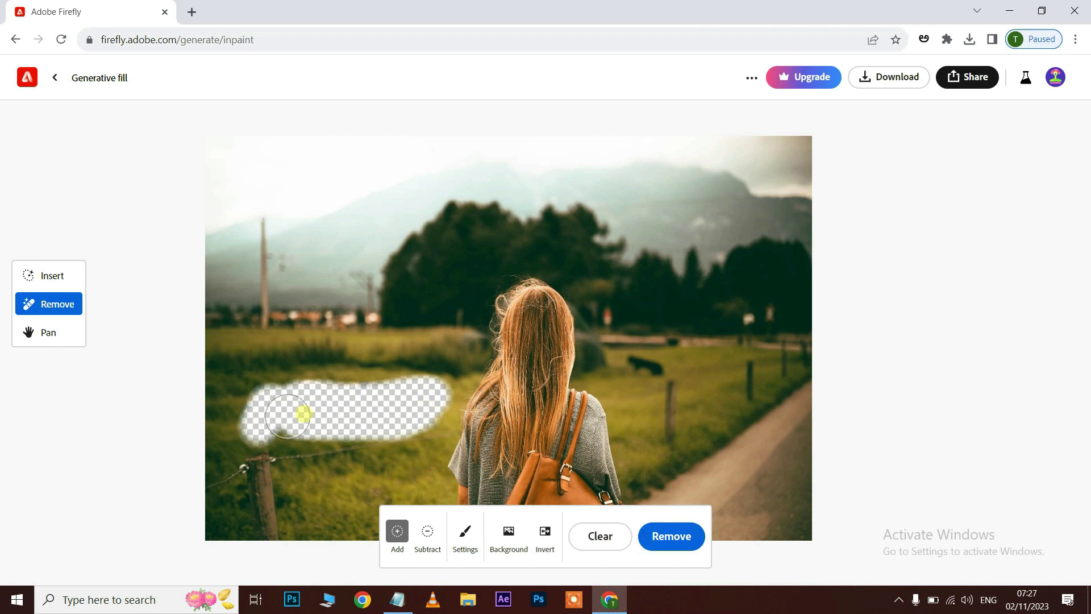
left_click(695, 538)
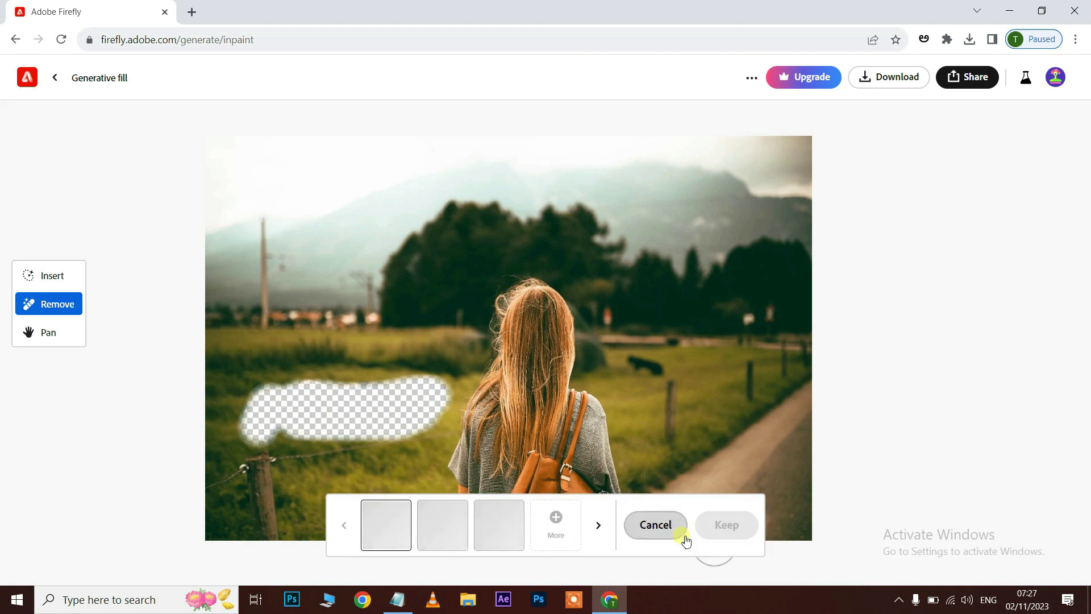
- Compare the three removal variations and keep the third, cow-free result
left_click(460, 531)
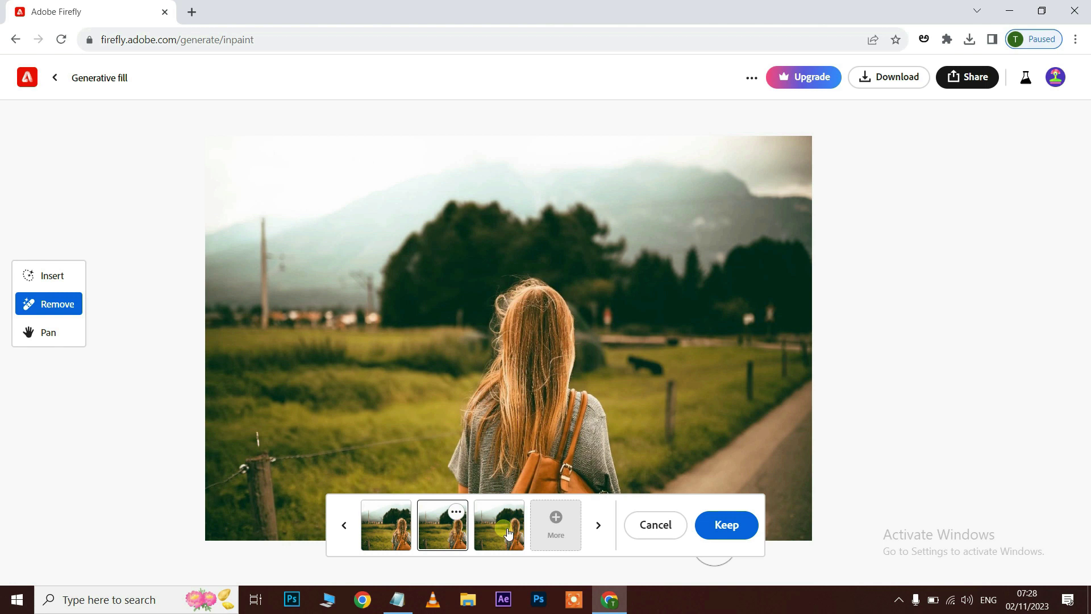
left_click(505, 529)
left_click(436, 535)
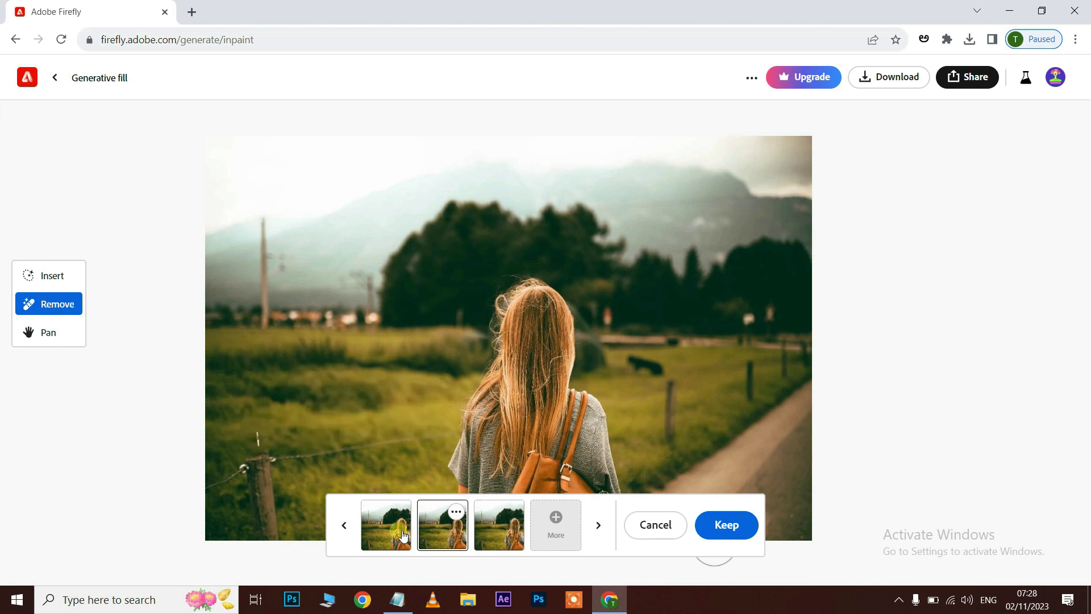
left_click(399, 532)
left_click(461, 533)
left_click(496, 534)
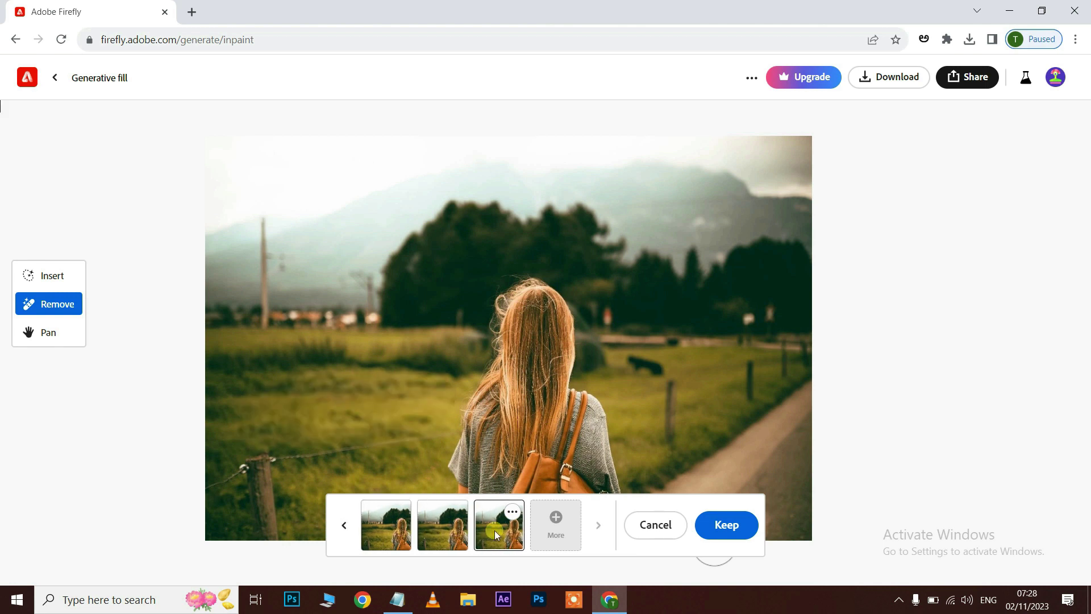
left_click(454, 525)
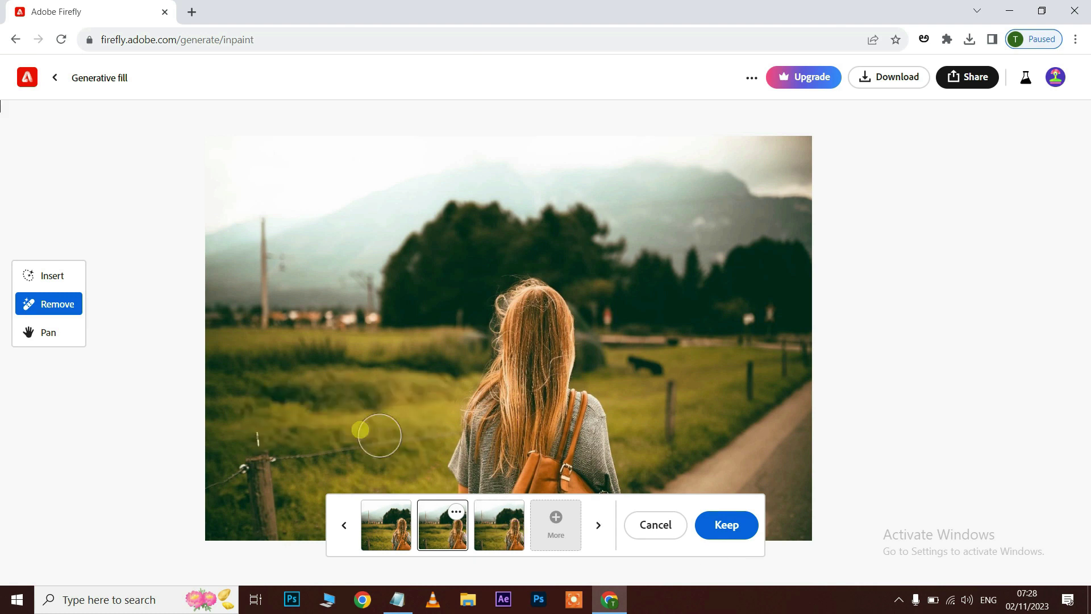
left_click(497, 530)
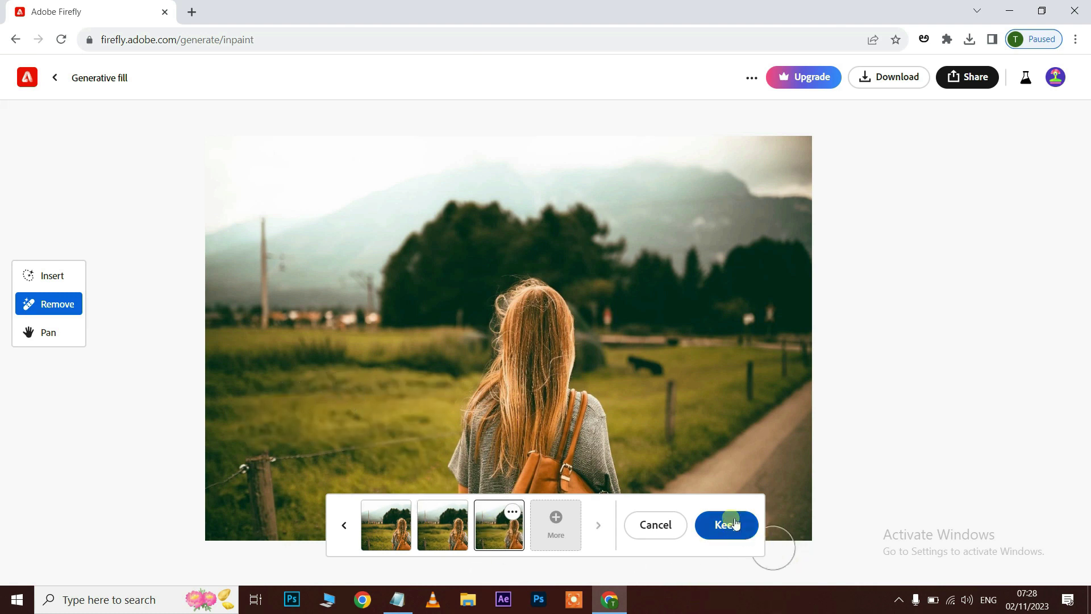
left_click(733, 524)
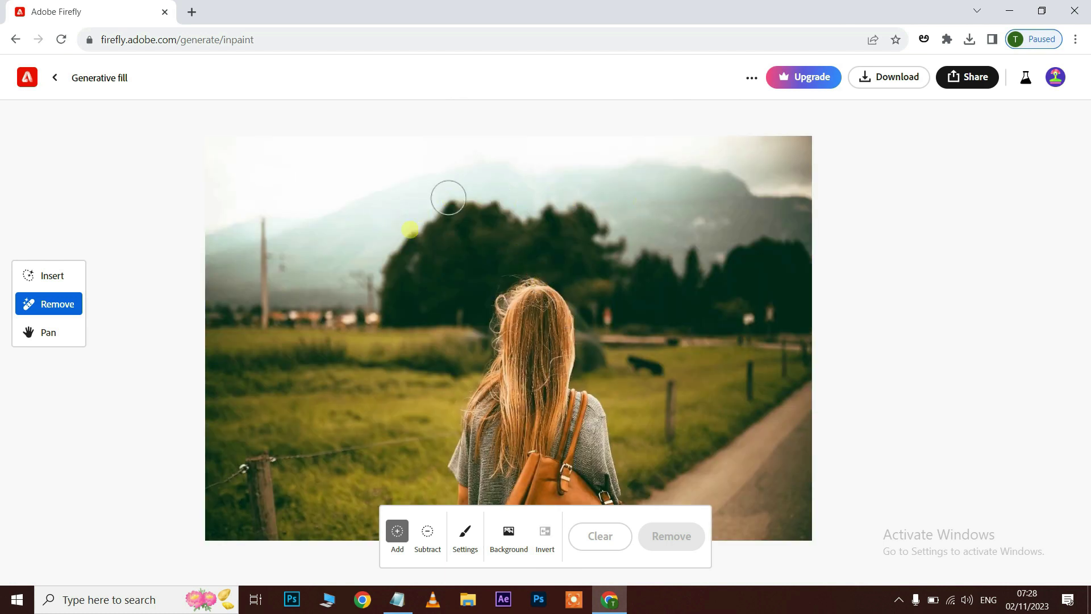
- Discard the head removal mask and paint an Insert mask over the sky and background above the field
scroll(710, 353, "down", 1)
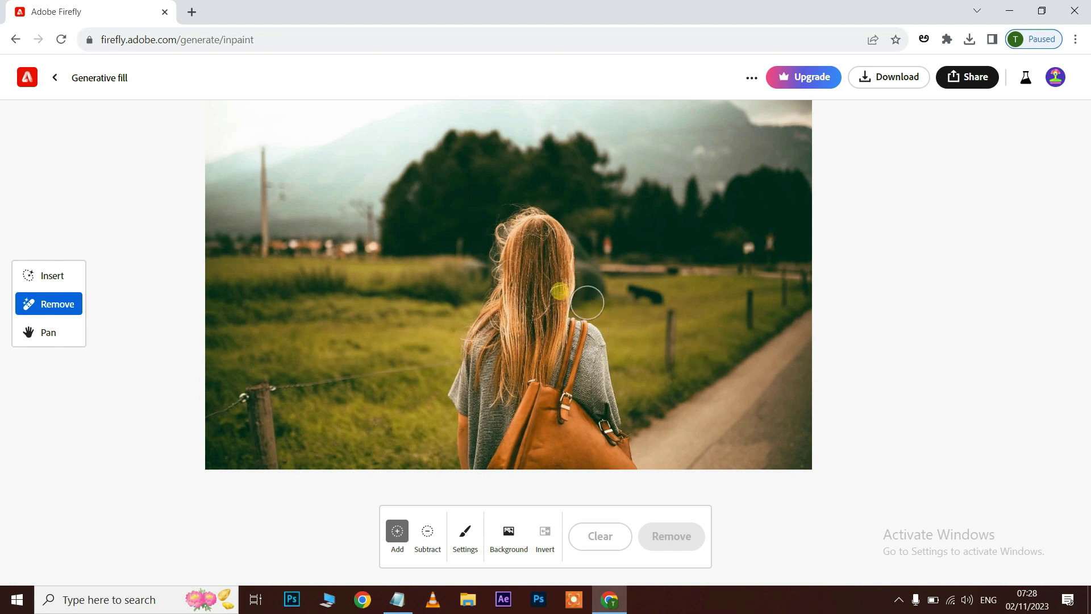
mouse_move(528, 220)
left_mouse_down()
mouse_move(466, 393)
mouse_move(563, 470)
mouse_move(557, 317)
mouse_move(504, 285)
mouse_move(484, 440)
mouse_move(562, 408)
left_mouse_up()
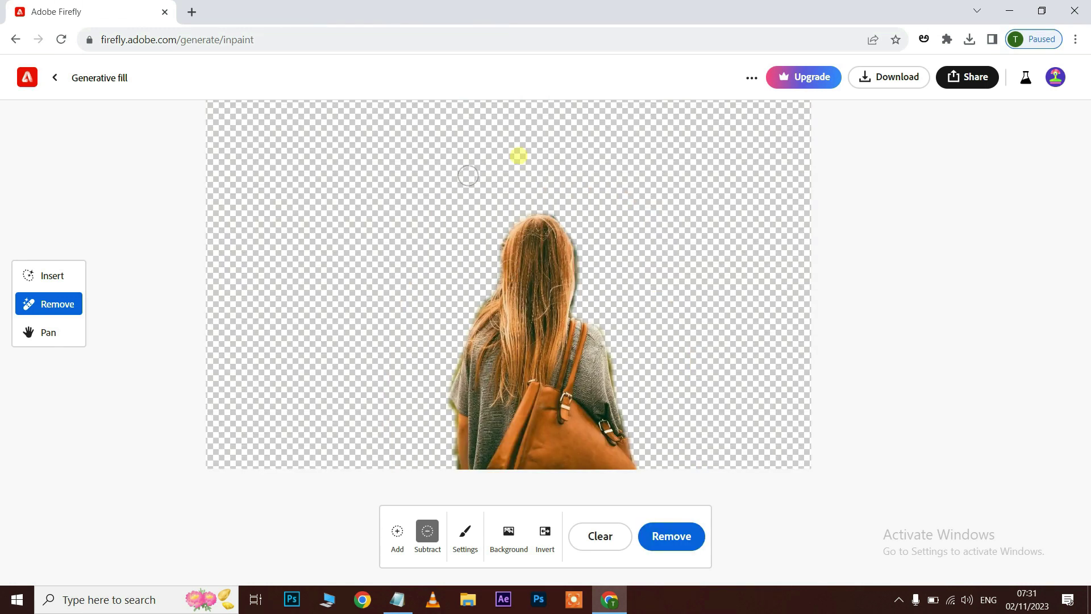
left_click(598, 537)
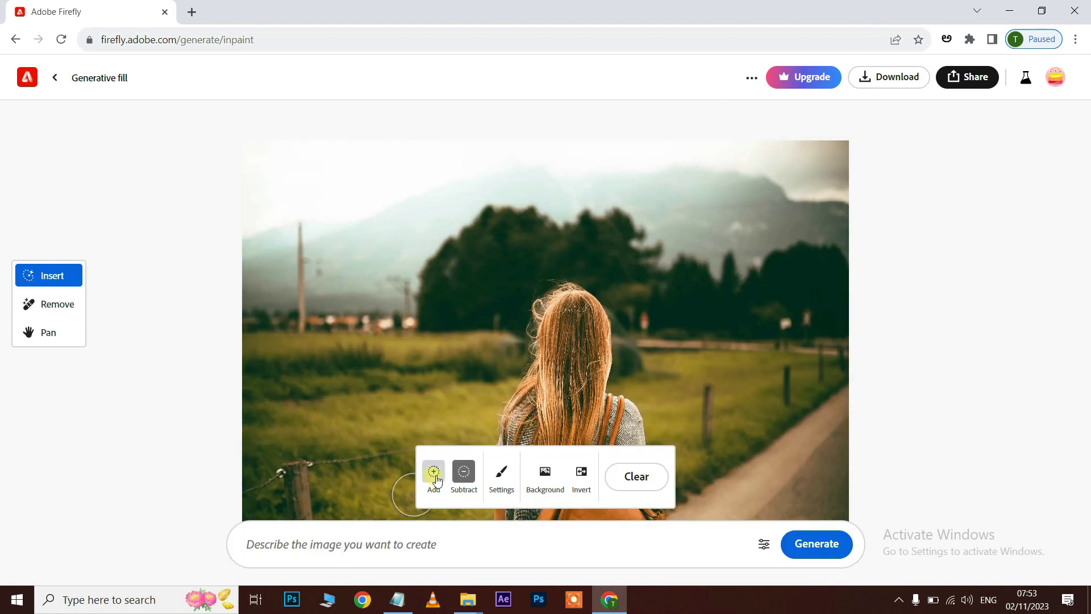
left_click(433, 472)
mouse_move(232, 395)
left_mouse_down()
mouse_move(362, 396)
mouse_move(276, 211)
mouse_move(792, 243)
mouse_move(518, 261)
mouse_move(409, 348)
left_mouse_up()
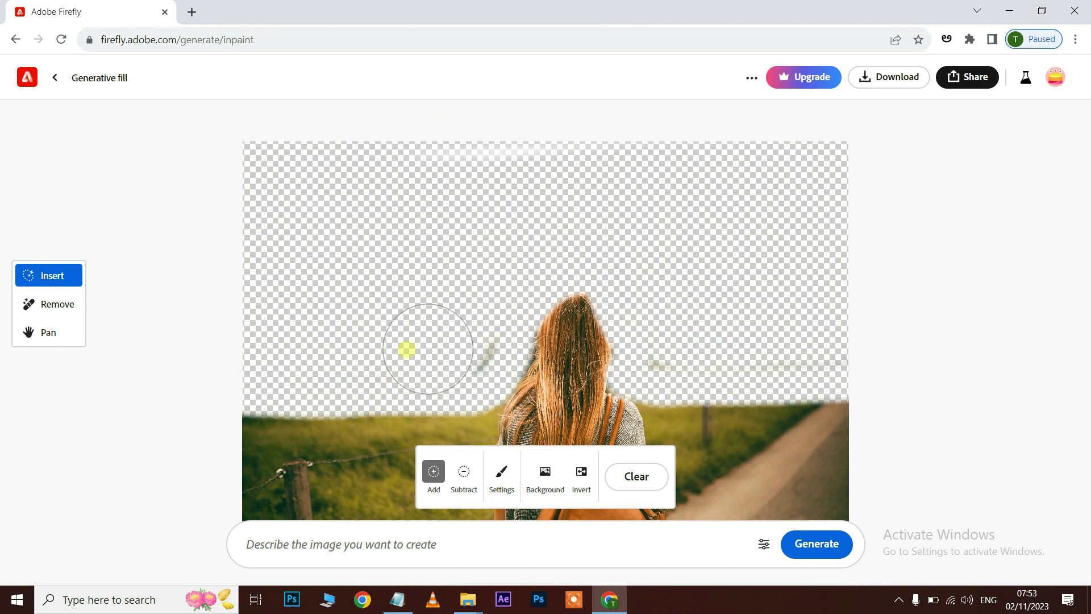
- Generate 'buildings' behind the woman, preview the second variation, and exit to the Generative fill page
left_click(464, 471)
left_click(398, 551)
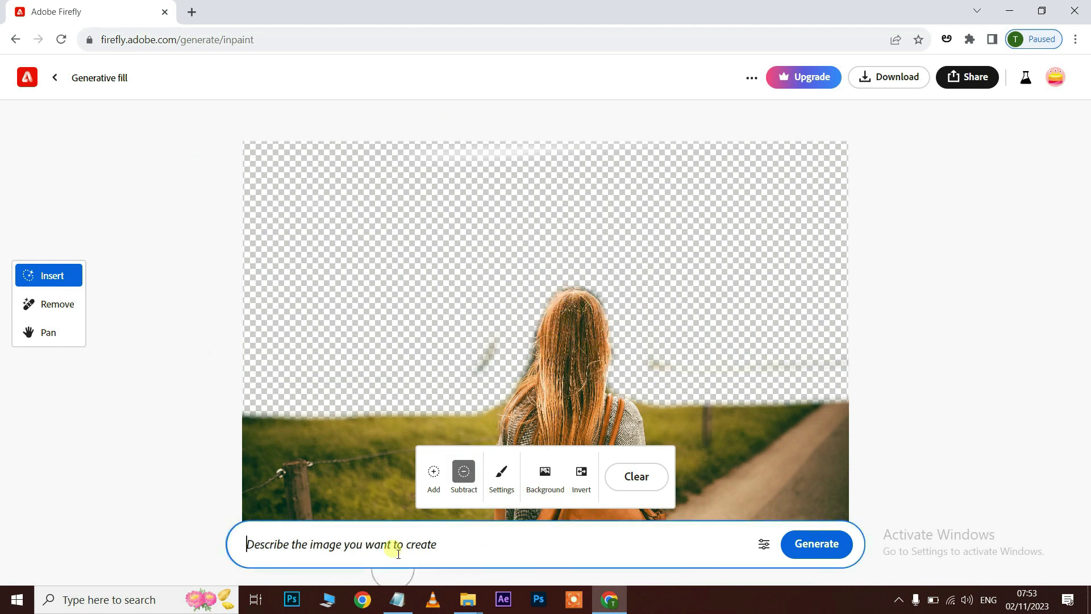
type("bui")
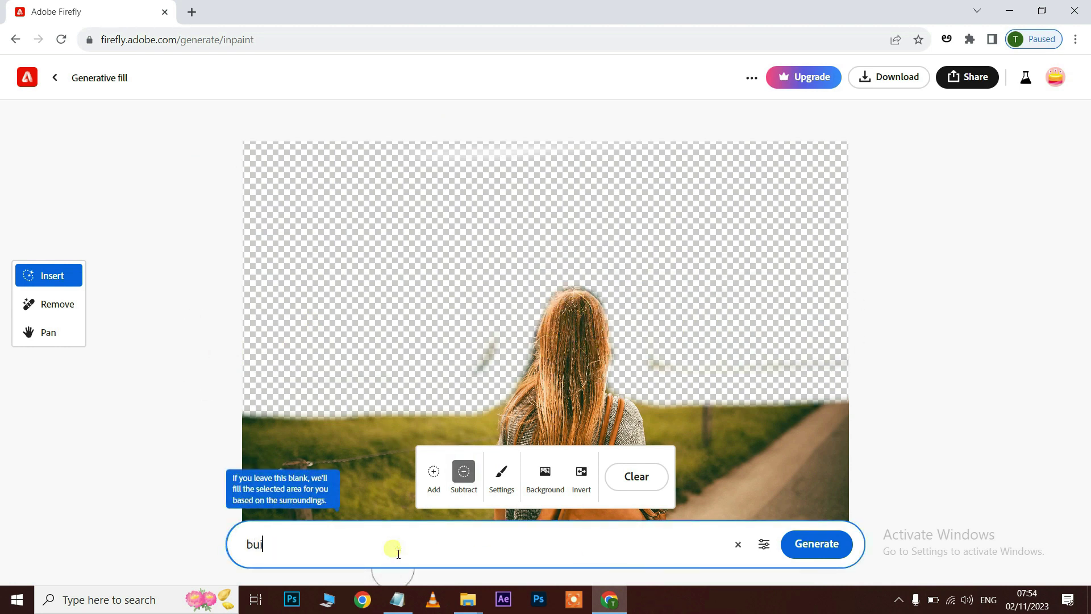
type("ldings")
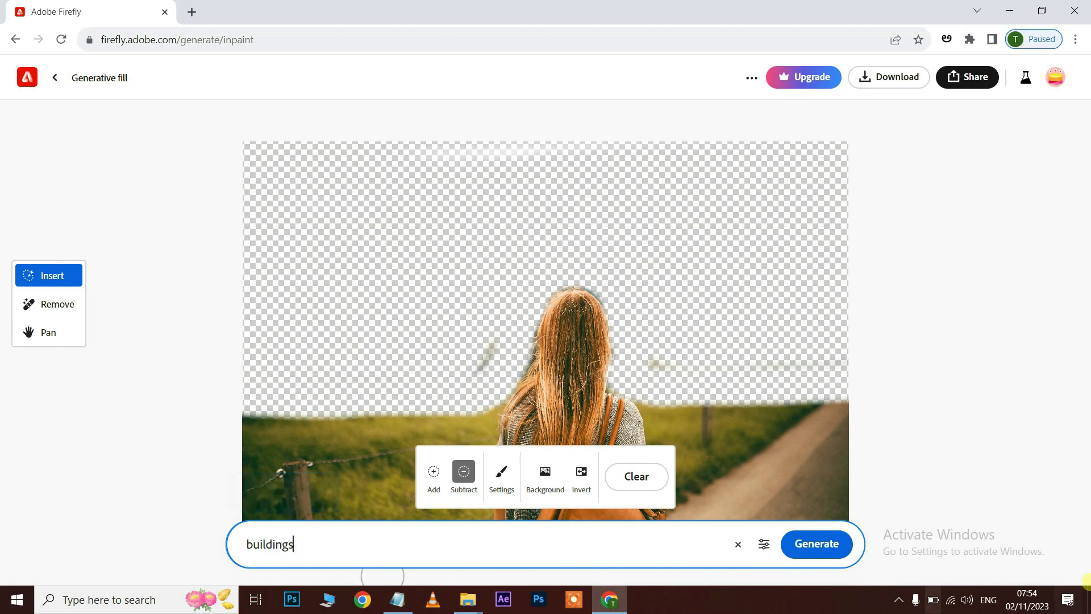
left_click(830, 545)
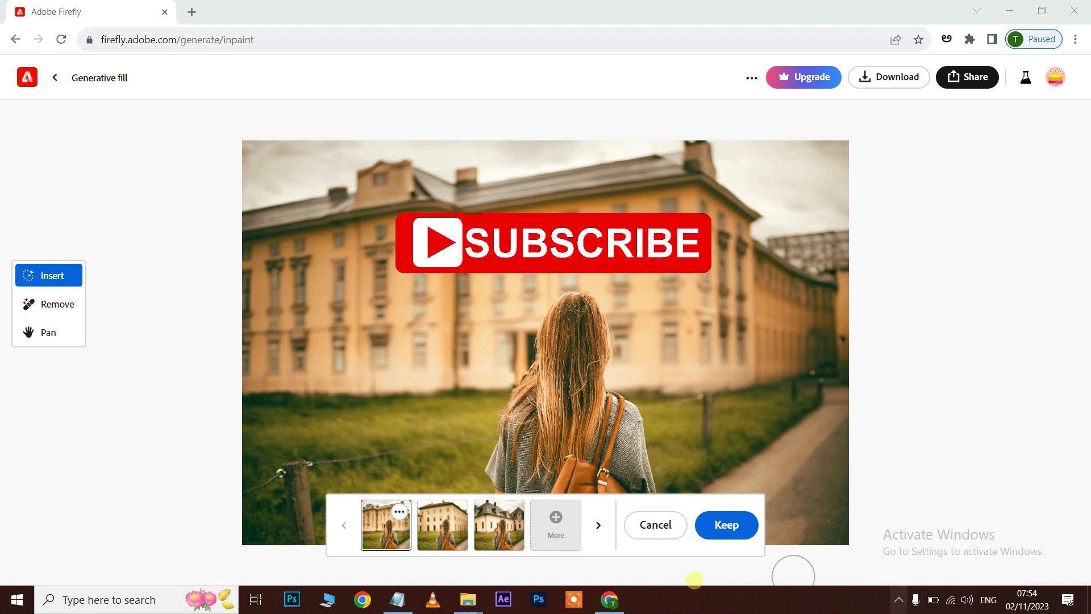
left_click(437, 532)
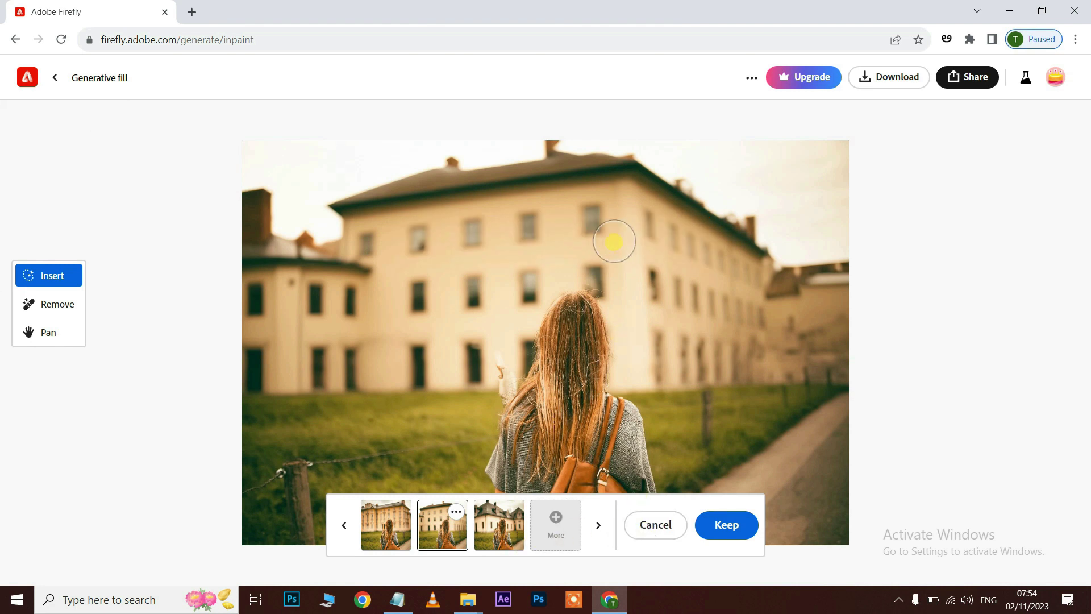
left_click(59, 75)
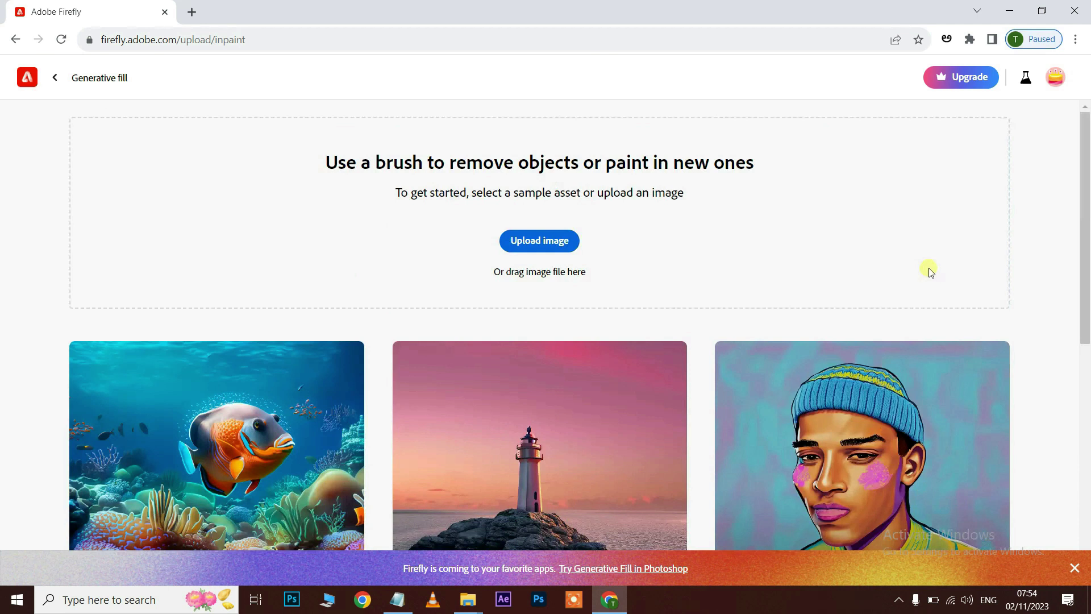
- Scroll through the Generative fill sample gallery, then go back to the Firefly home page
scroll(681, 340, "down", 5)
scroll(568, 463, "down", 1)
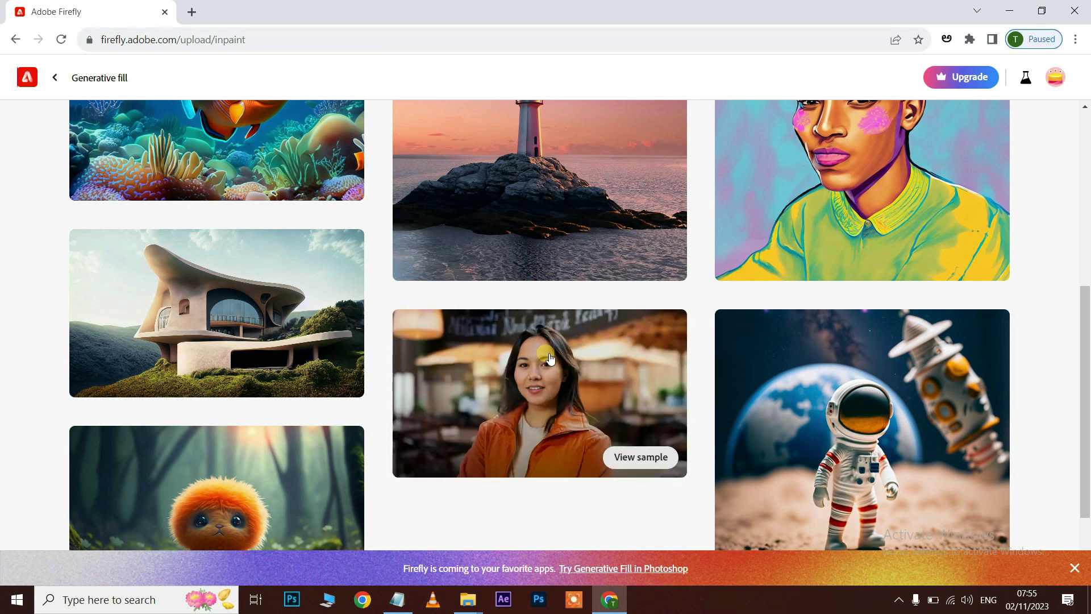
scroll(663, 379, "down", 2)
scroll(663, 379, "up", 5)
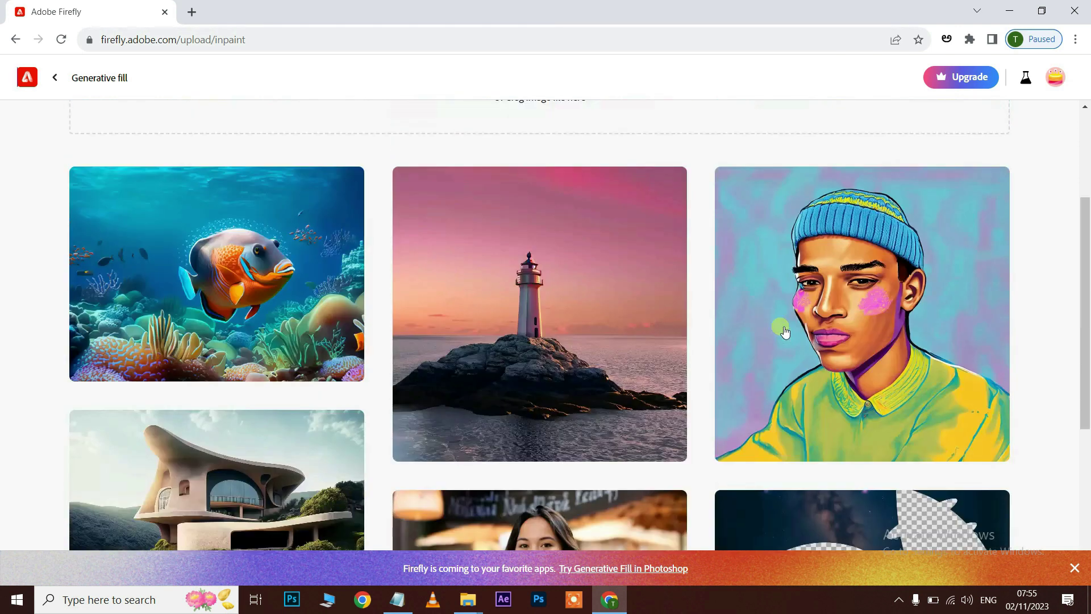
scroll(822, 324, "up", 3)
key("alt+Left")
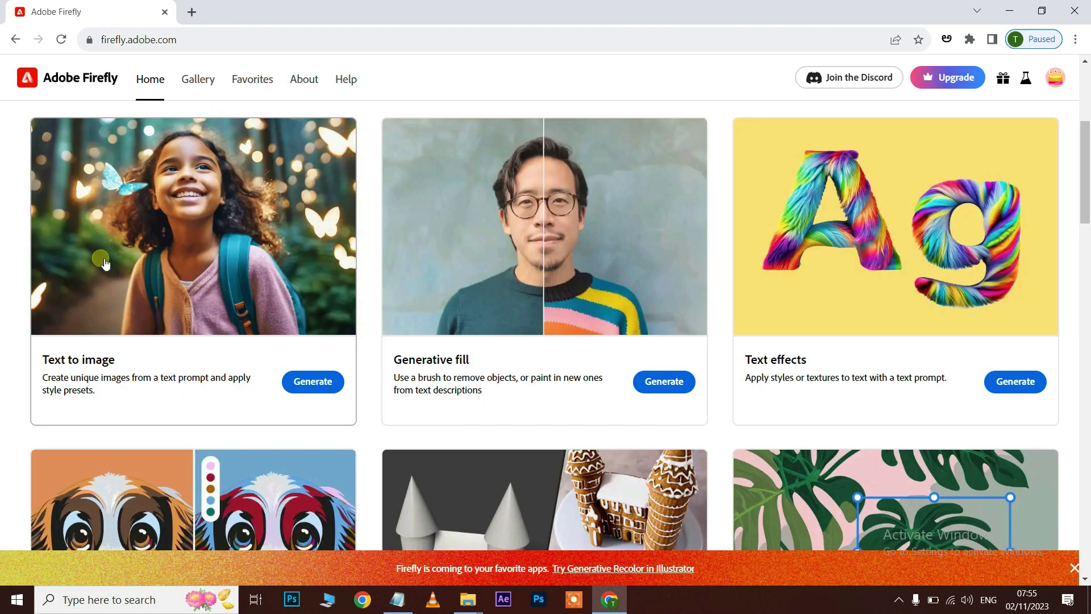
- Generate Text to Image results for the prompt 'dog in jeans jacket'
left_click(313, 382)
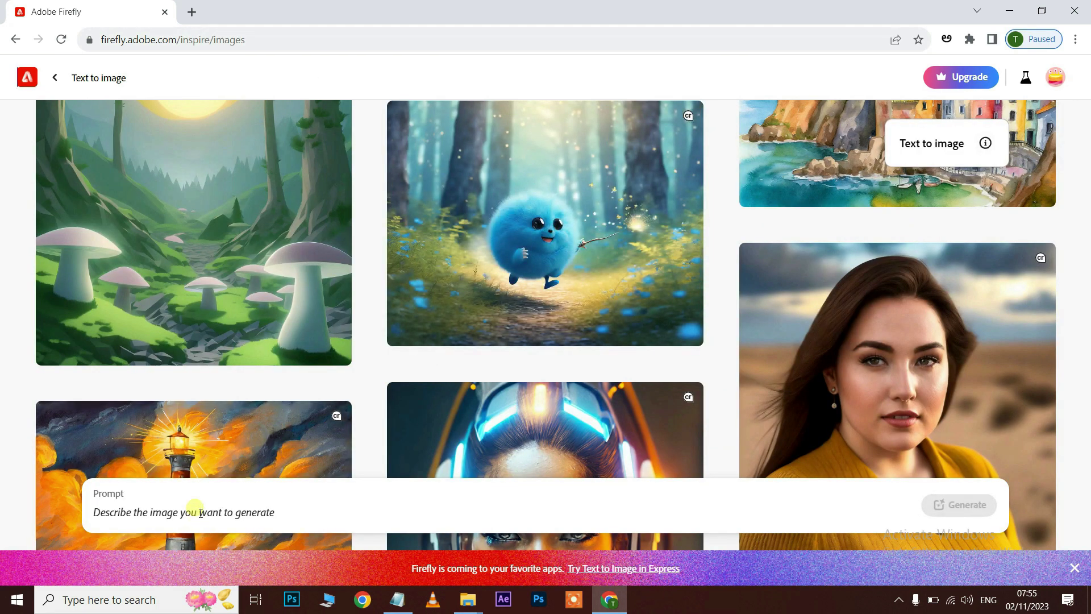
type("dog in jeans jacket")
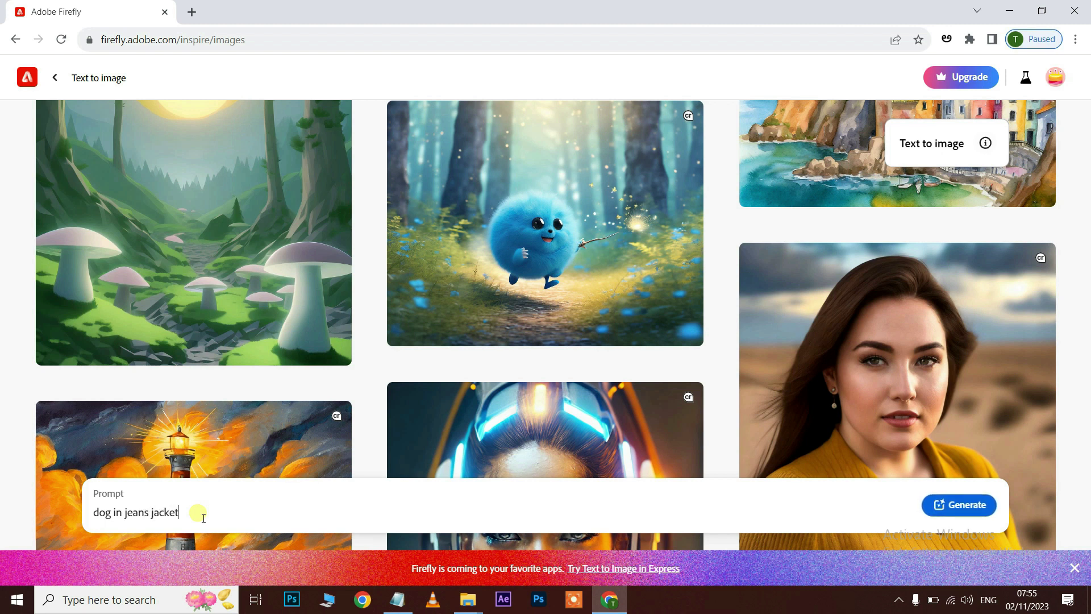
left_click(972, 505)
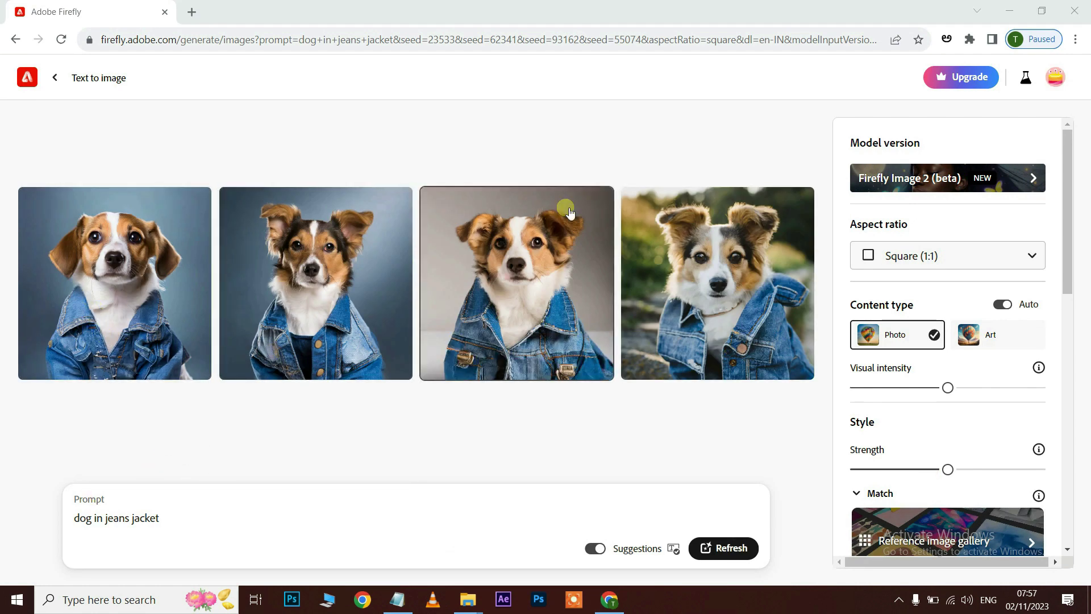
mouse_move(315, 283)
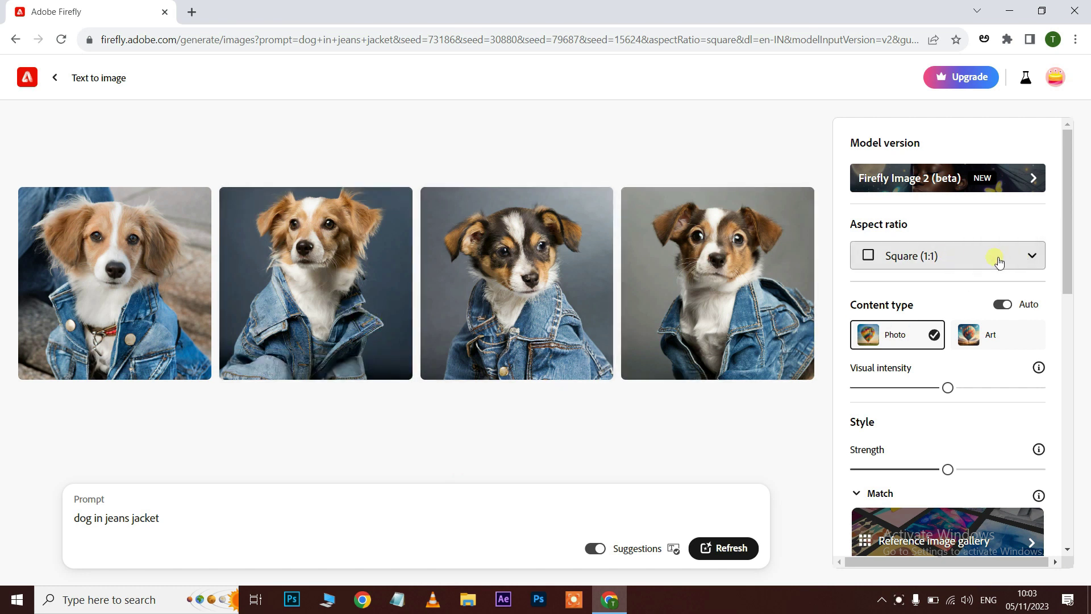
- Regenerate the denim-jacket dog images at Widescreen (16:9) aspect ratio
left_click(1004, 260)
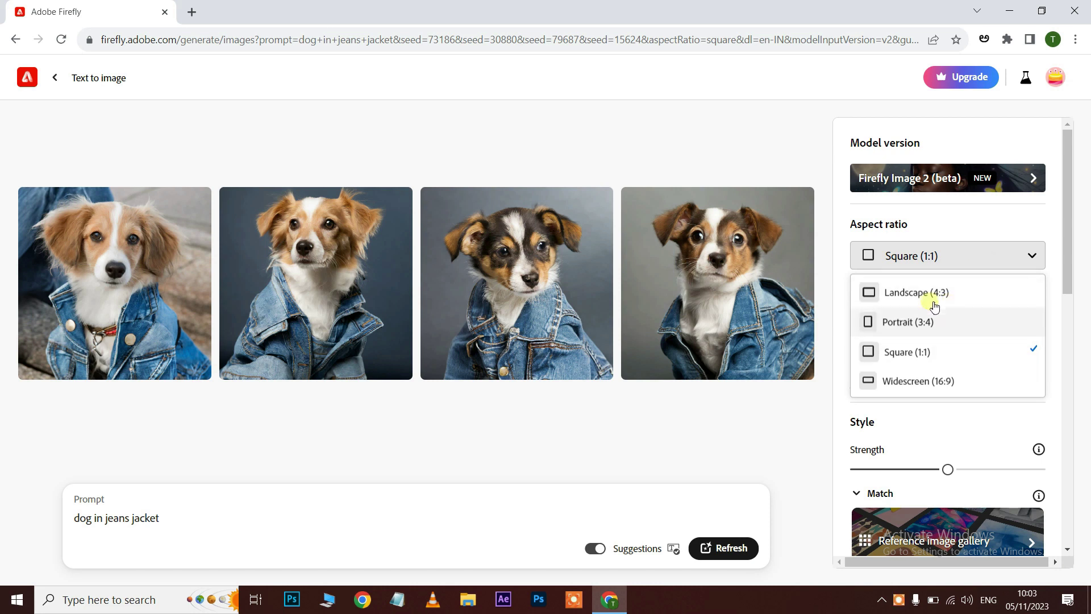
left_click(918, 382)
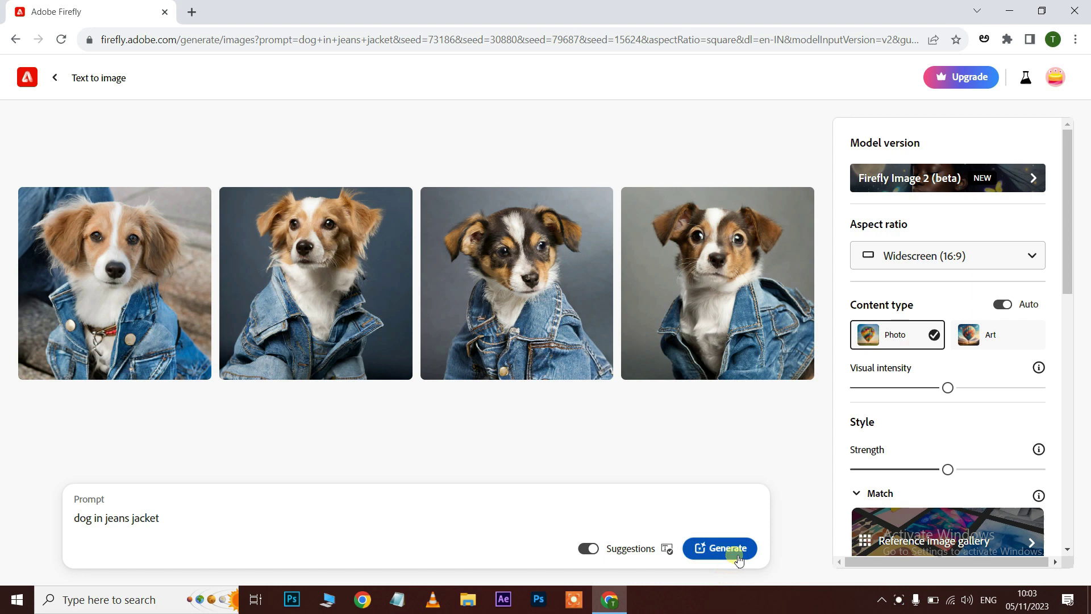
left_click(733, 548)
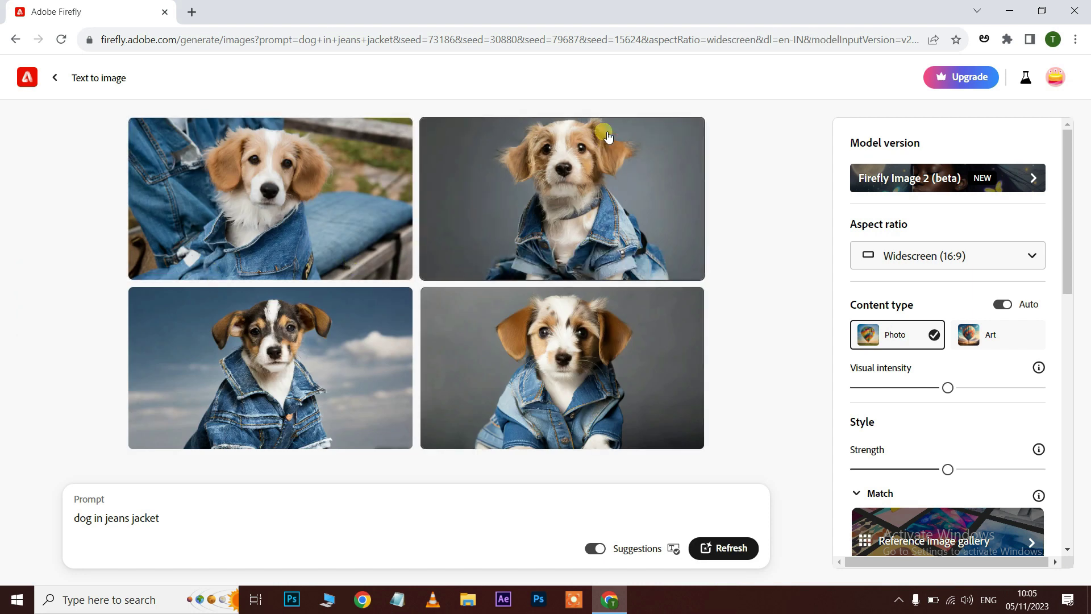
mouse_move(270, 197)
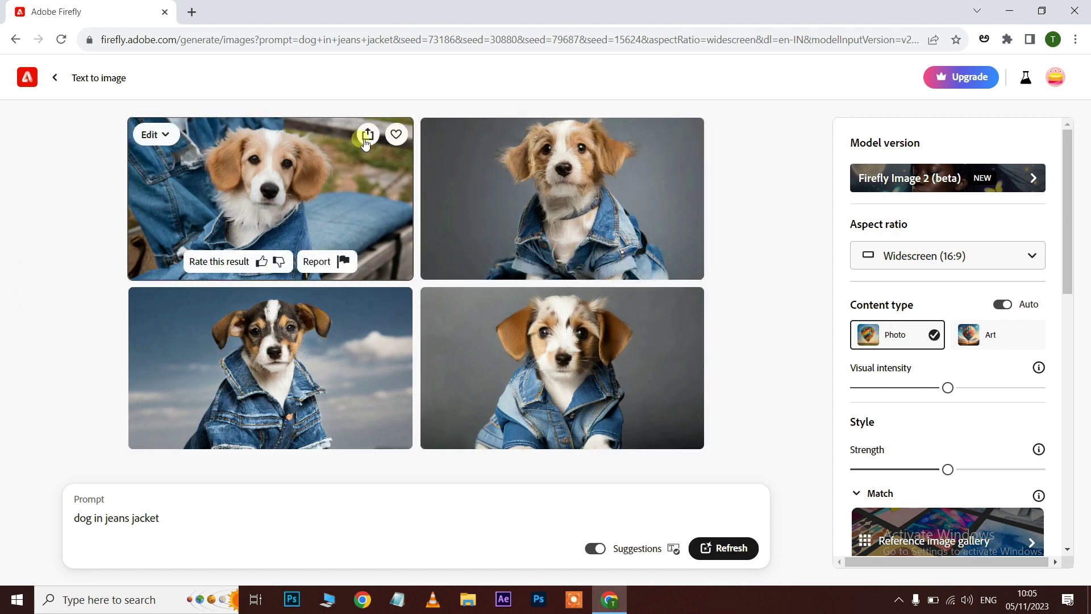
left_click(367, 135)
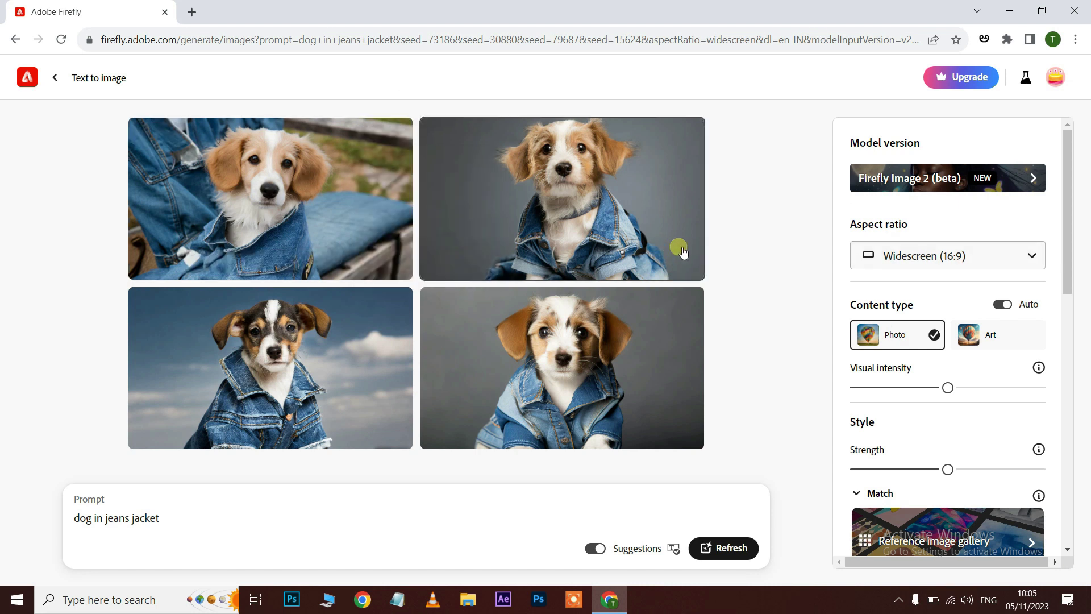
left_click(911, 256)
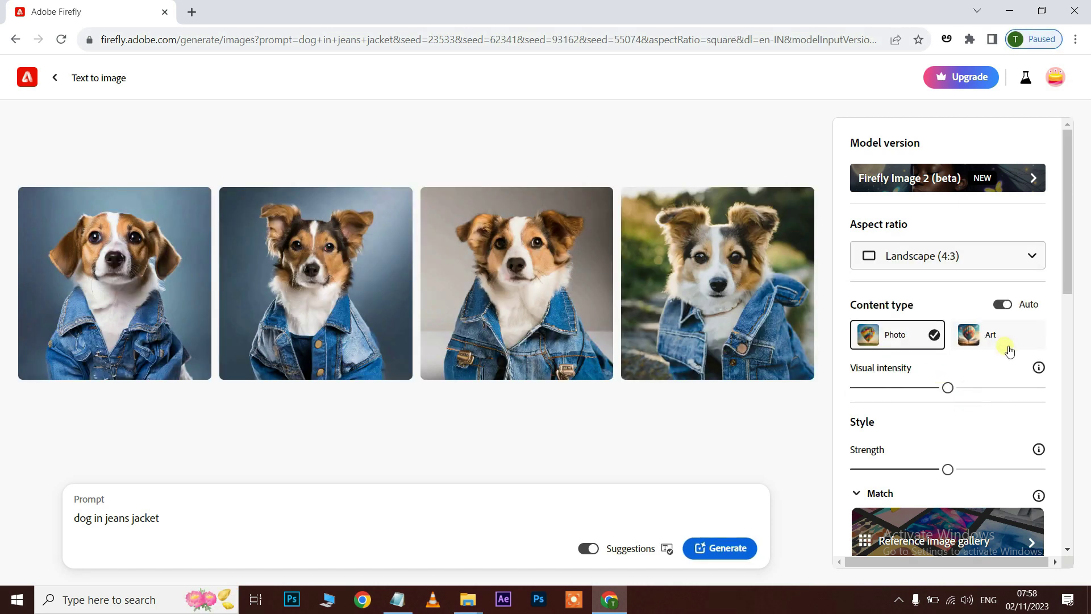
- Apply the Bioluminescent style from the Effects category
scroll(1008, 351, "down", 1)
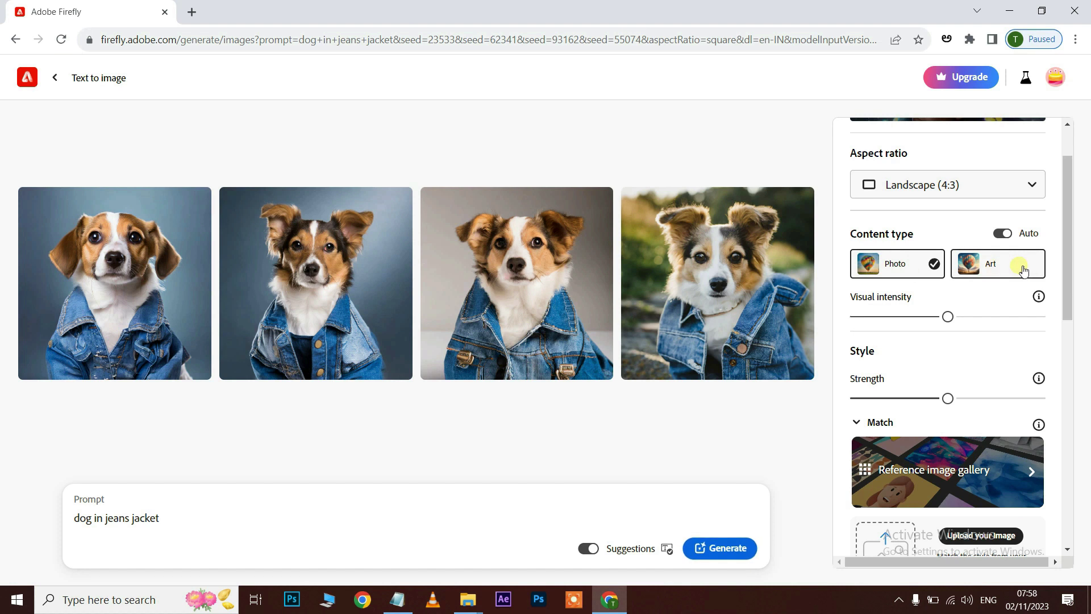
scroll(1000, 290, "down", 3)
scroll(964, 320, "up", 1)
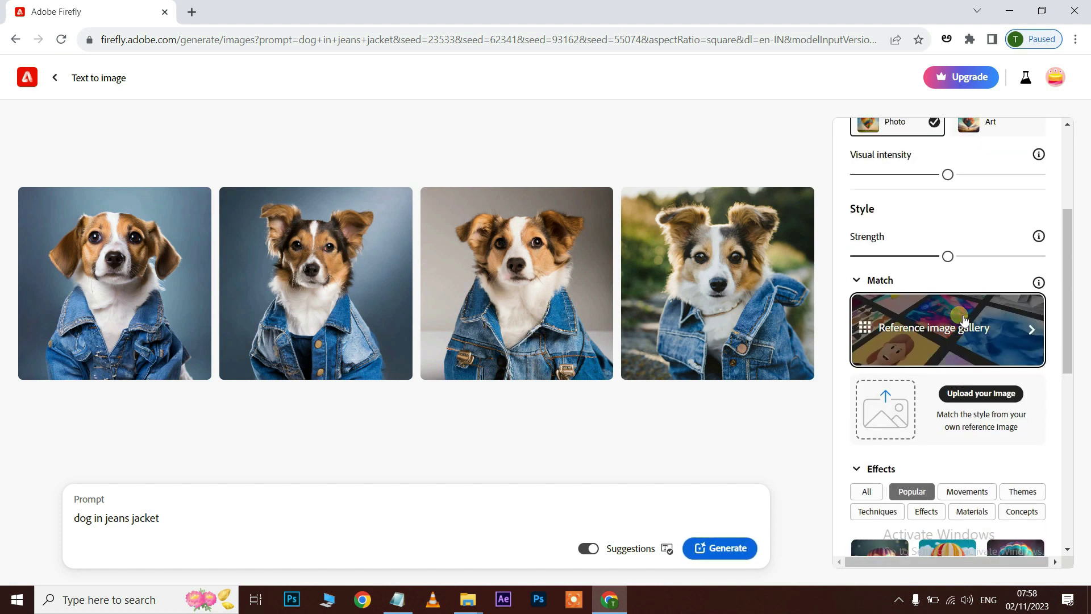
scroll(964, 320, "down", 2)
scroll(960, 318, "down", 2)
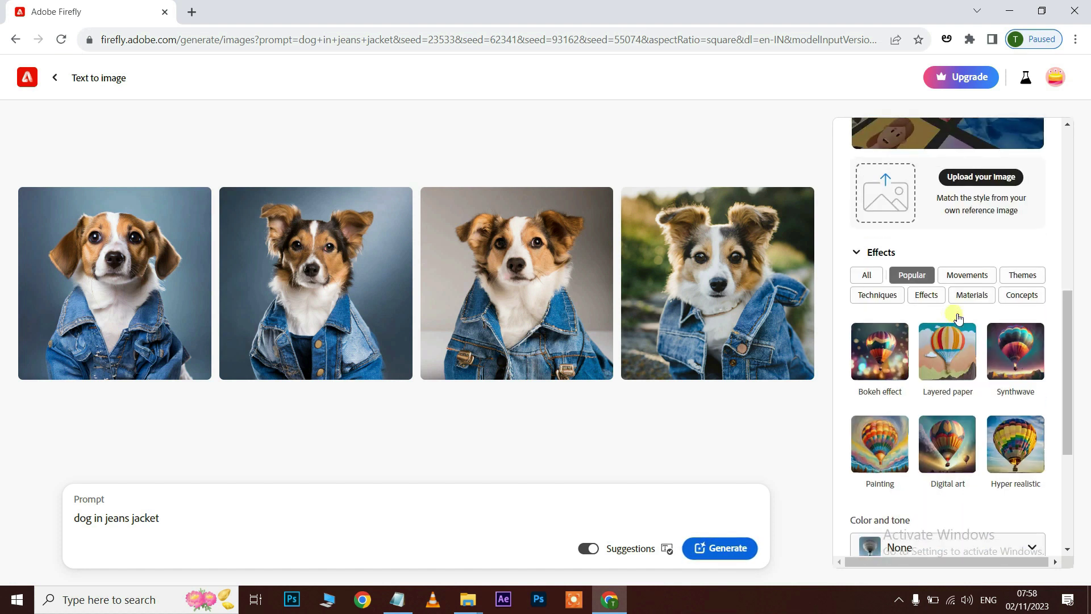
left_click(931, 300)
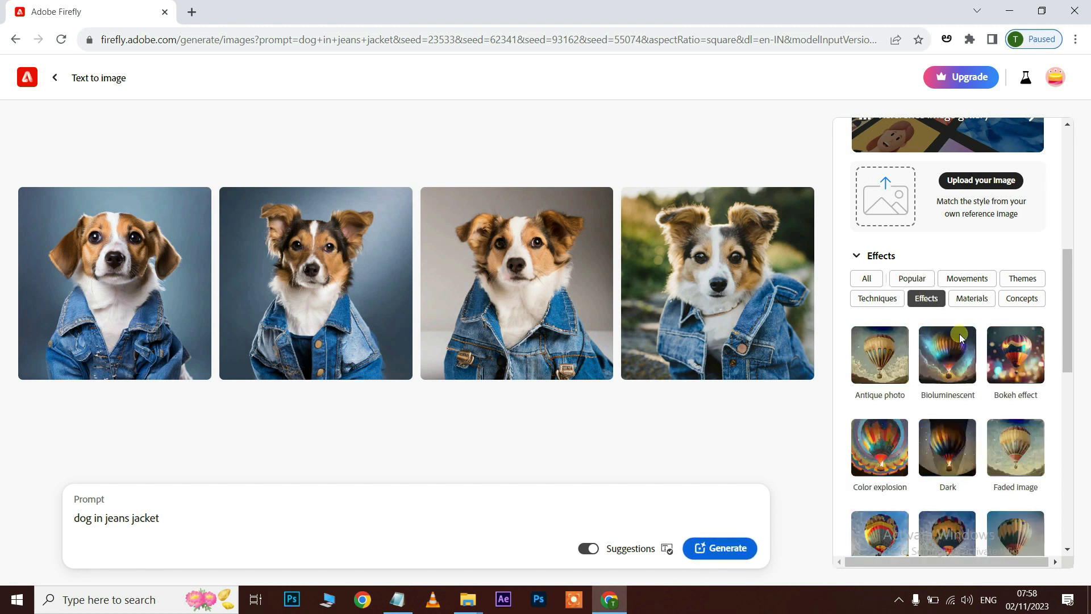
left_click(953, 357)
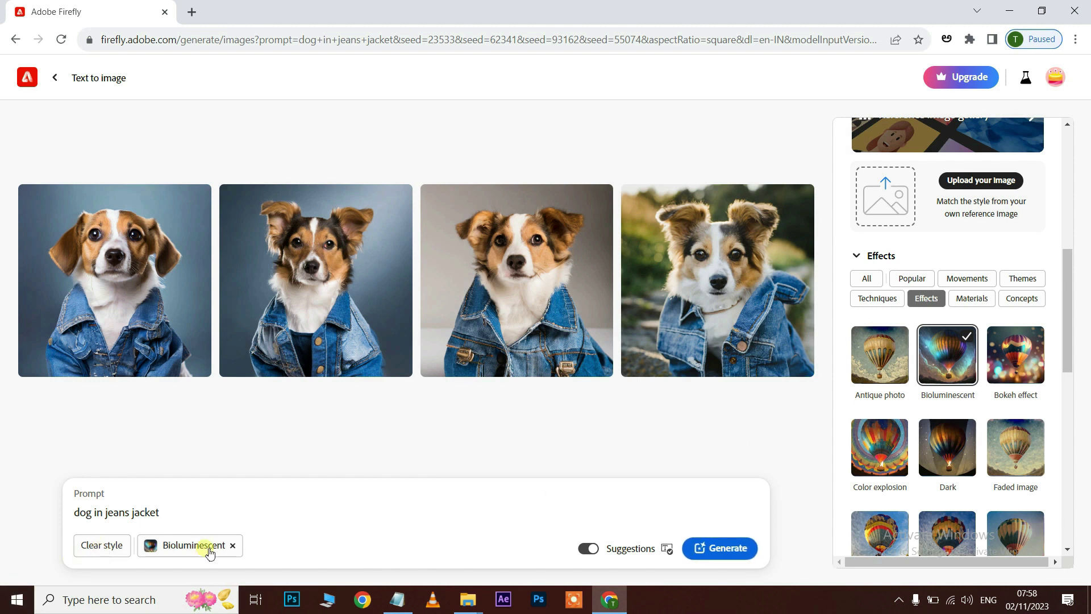
- Set Color and tone to Cool tone and expand Advanced settings
scroll(1012, 367, "down", 10)
left_click(956, 310)
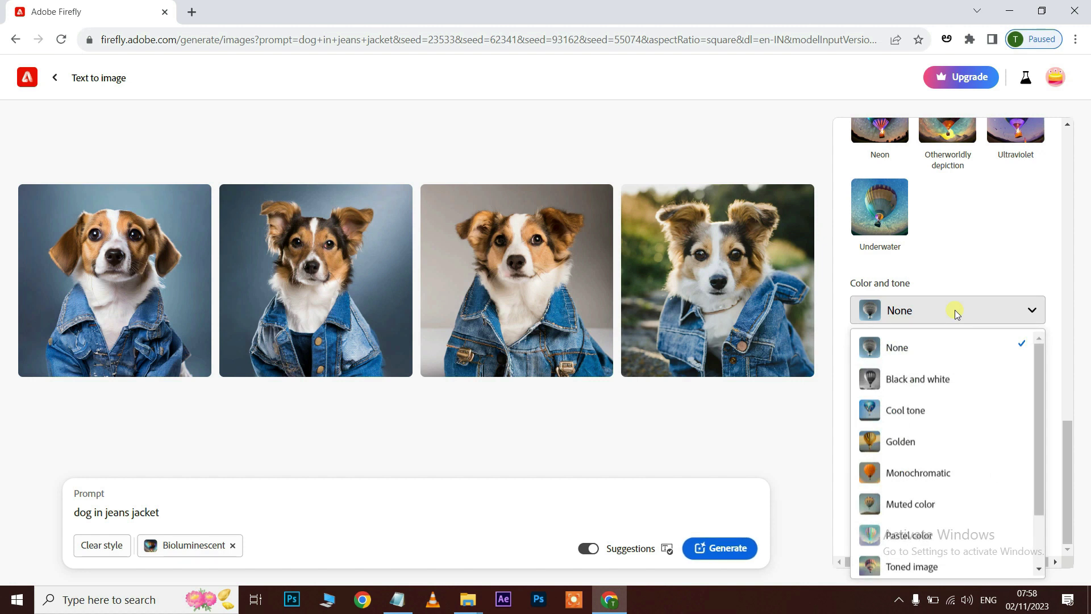
left_click(908, 411)
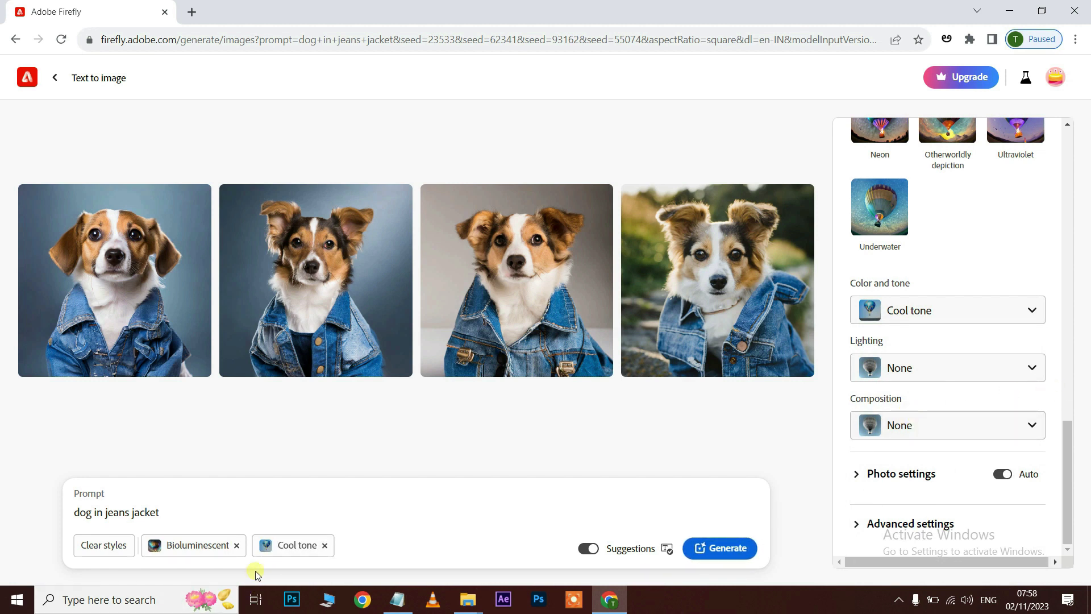
left_click(862, 524)
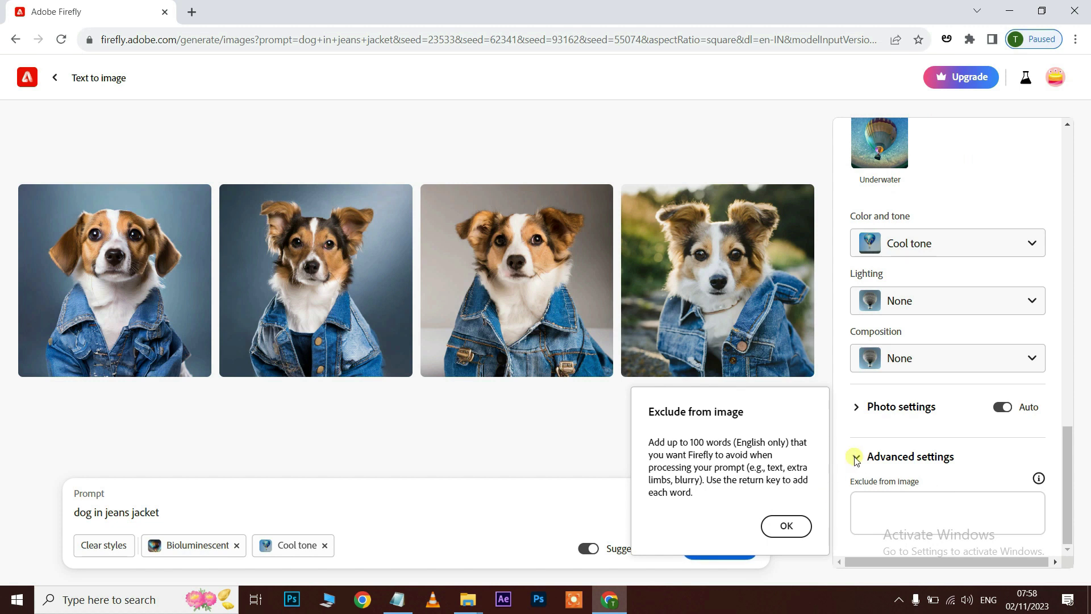
scroll(909, 463, "up", 1)
scroll(966, 449, "up", 4)
scroll(983, 426, "up", 4)
scroll(983, 428, "up", 5)
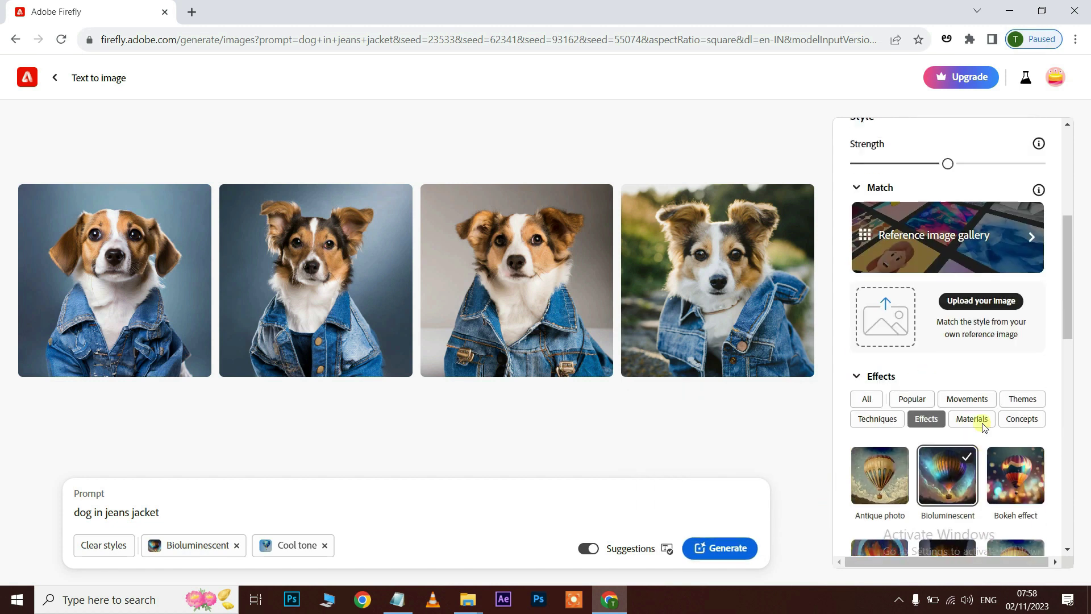
scroll(983, 427, "up", 5)
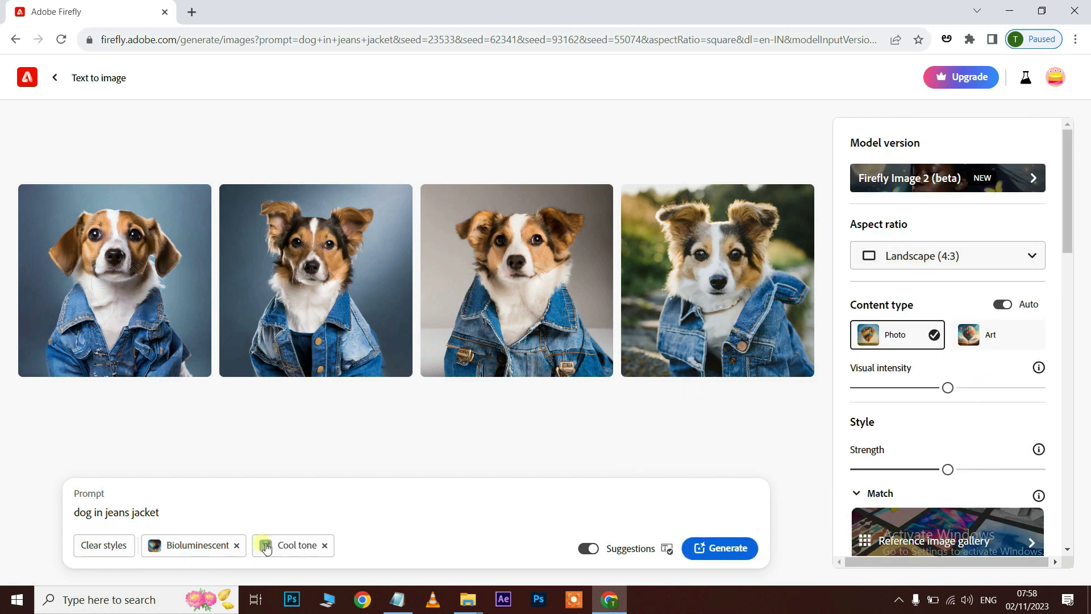
- Generate the dog images with Bioluminescent and Cool tone styles applied
left_click(735, 548)
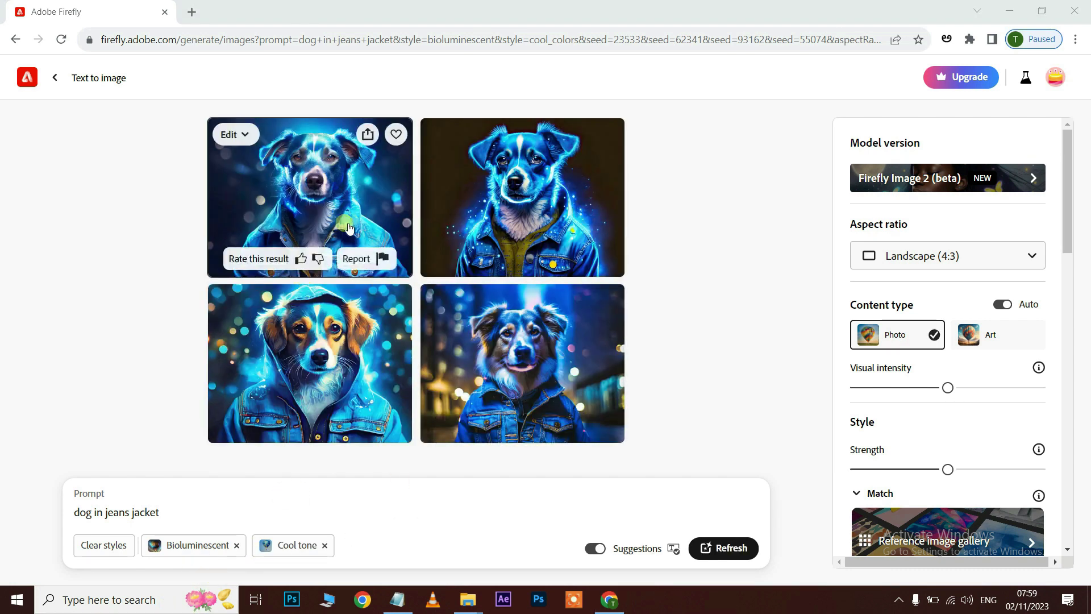
mouse_move(522, 364)
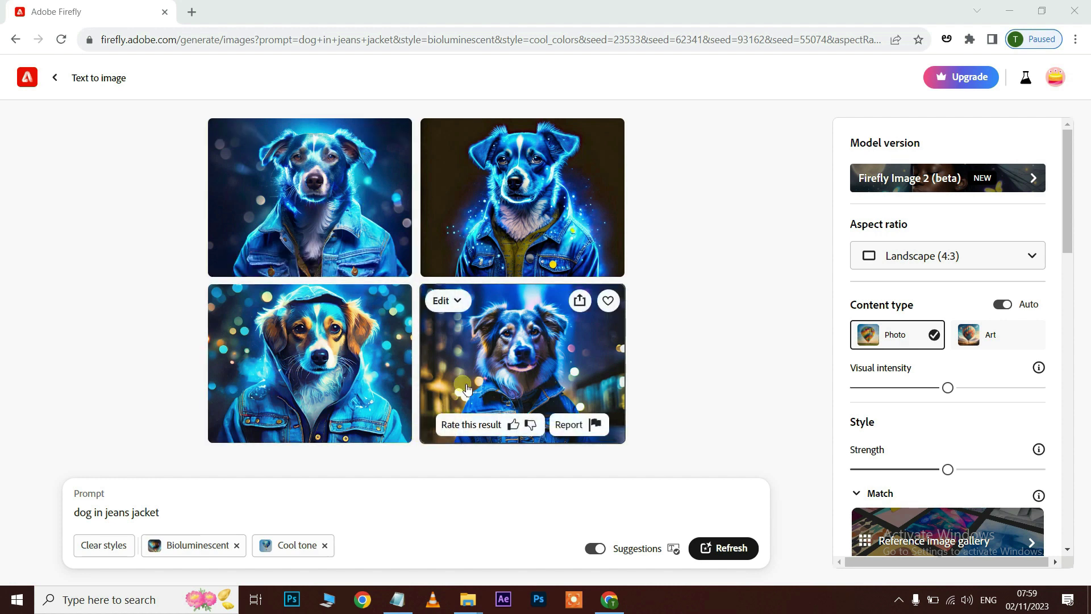
- Return home, start Text effects, and load the black-and-gold dripping paint 'Firefly' sample
left_click(55, 79)
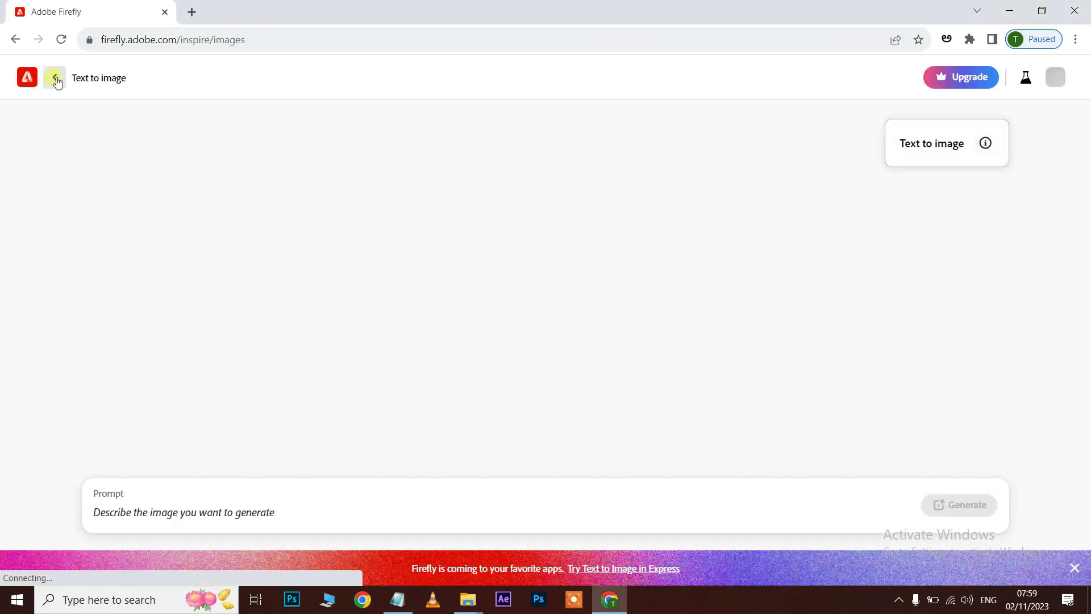
left_click(55, 80)
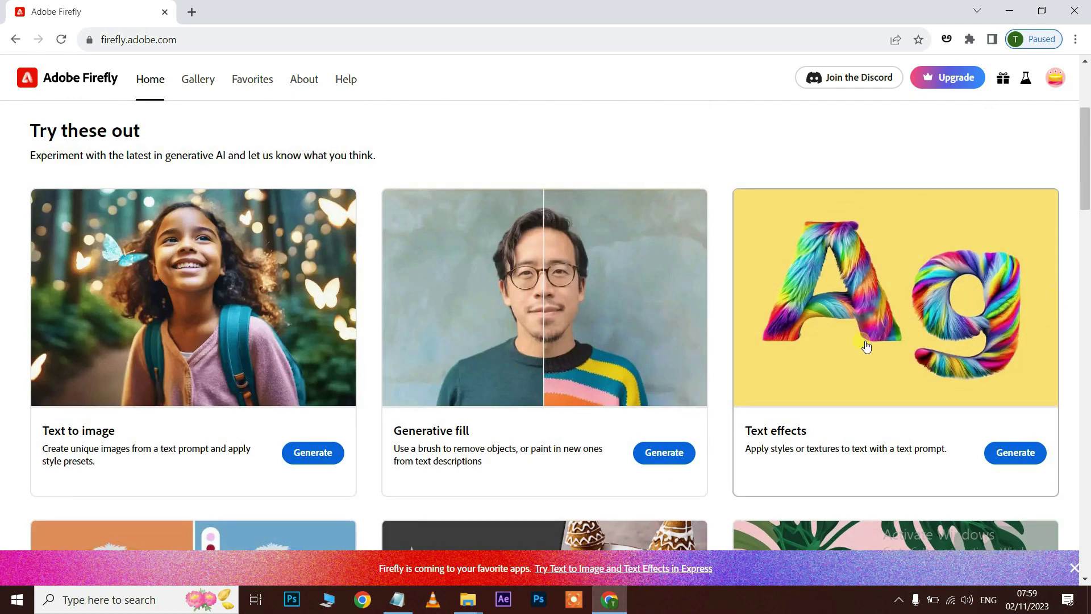
left_click(1020, 452)
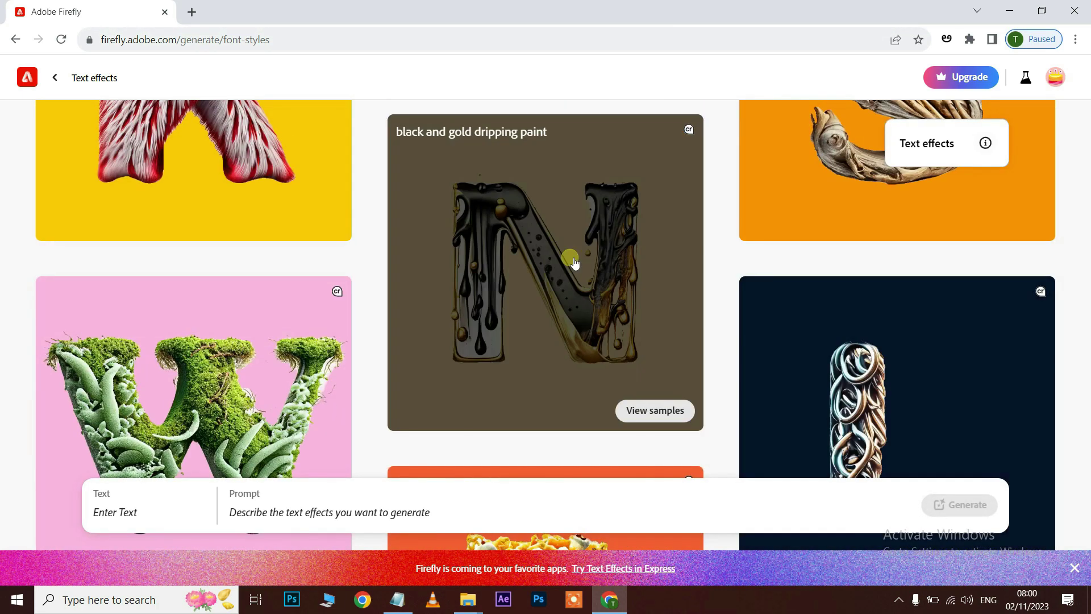
left_click(571, 261)
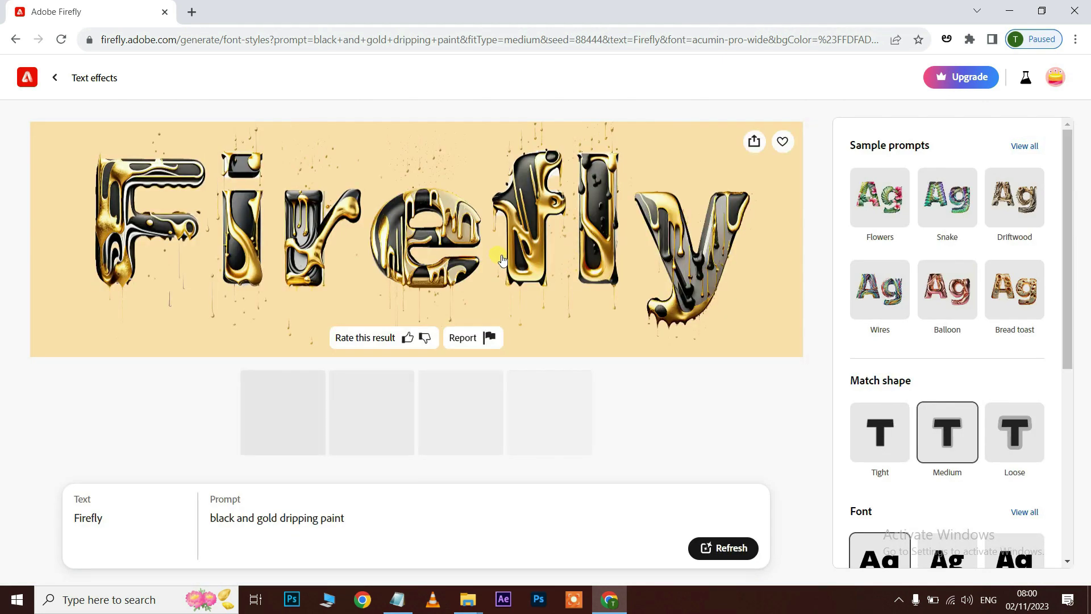
- Replace the text with 'prathap', change the prompt colours to pink and silver, and generate
left_click_drag(112, 518, 34, 521)
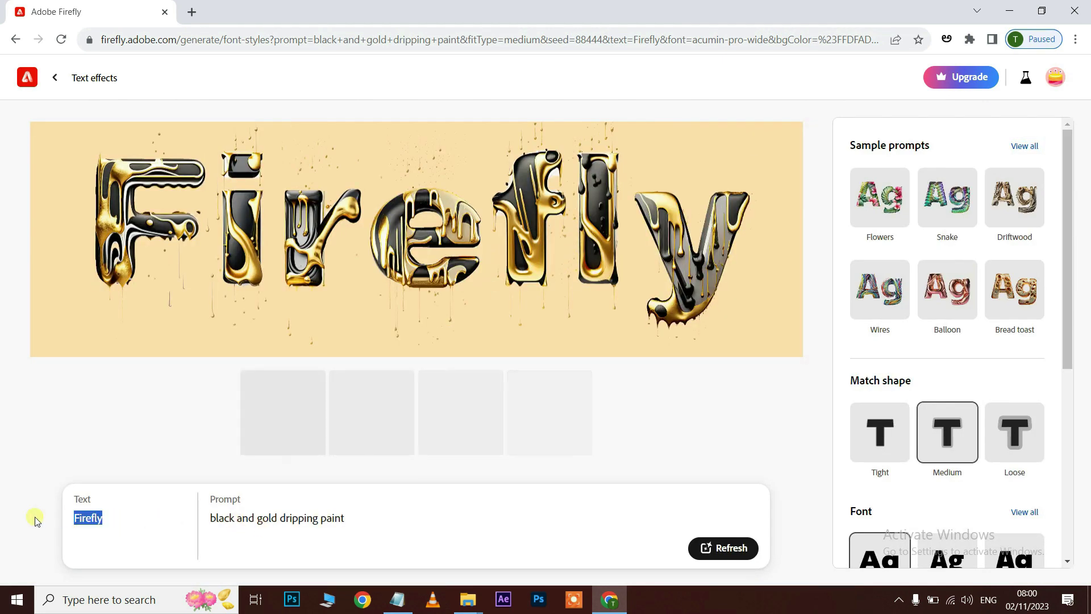
type("prathap")
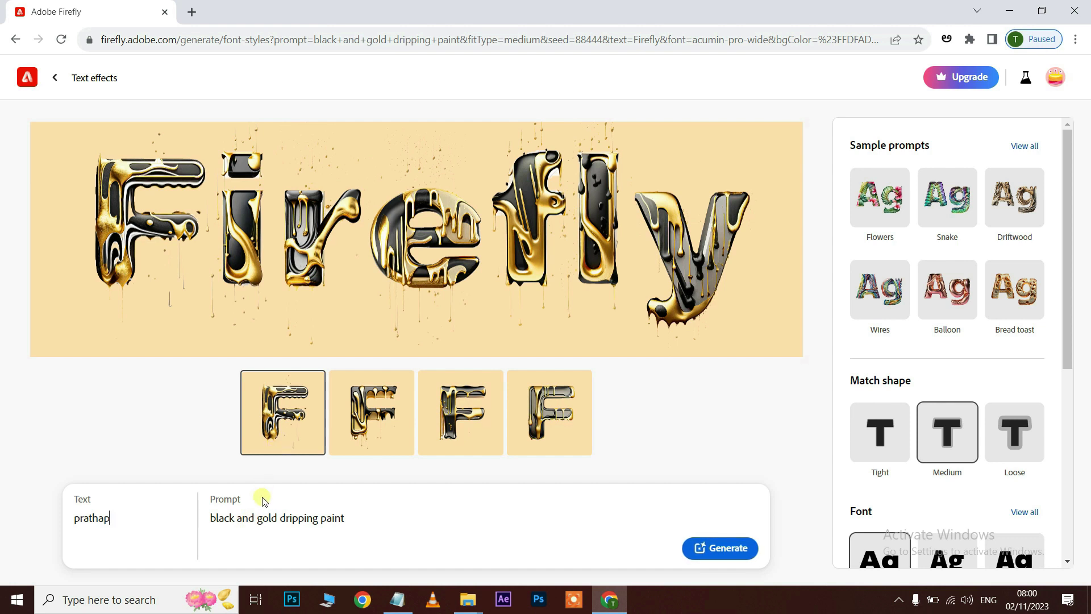
left_click_drag(228, 523, 203, 522)
type("pink")
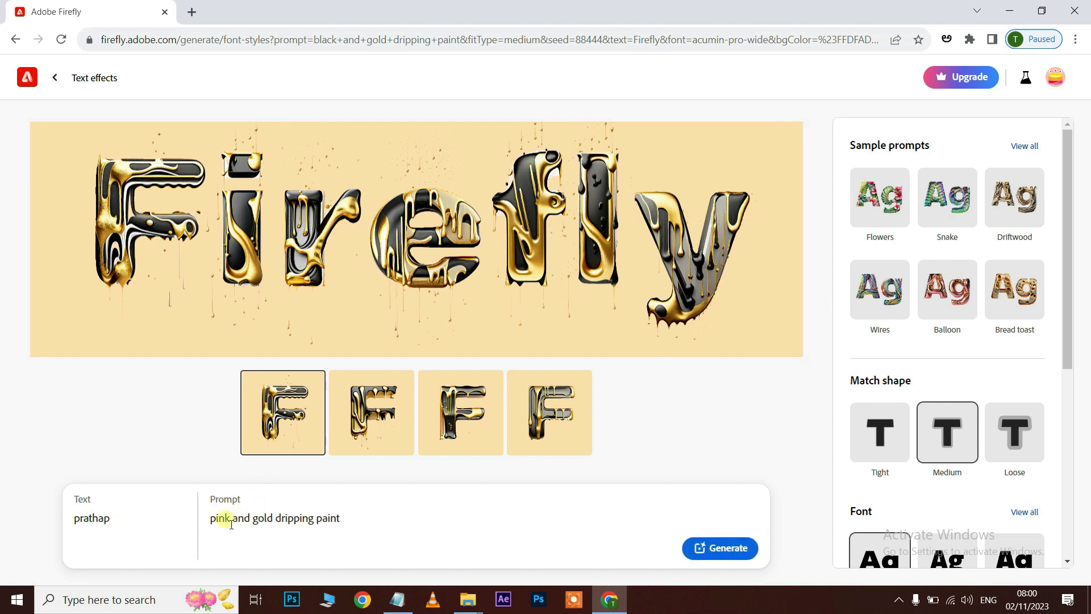
left_click_drag(253, 523, 277, 525)
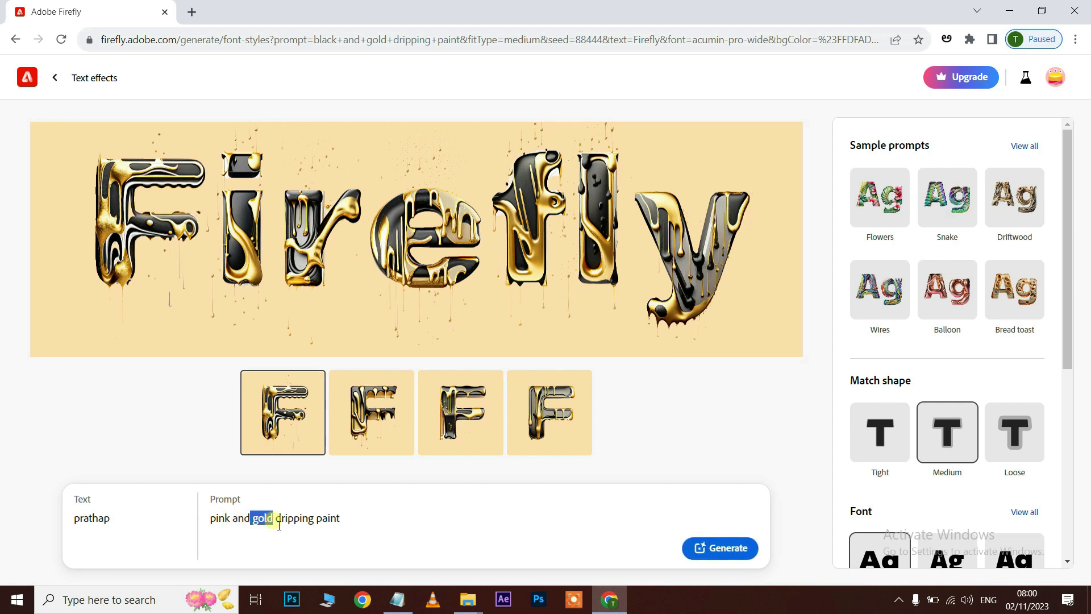
type("su")
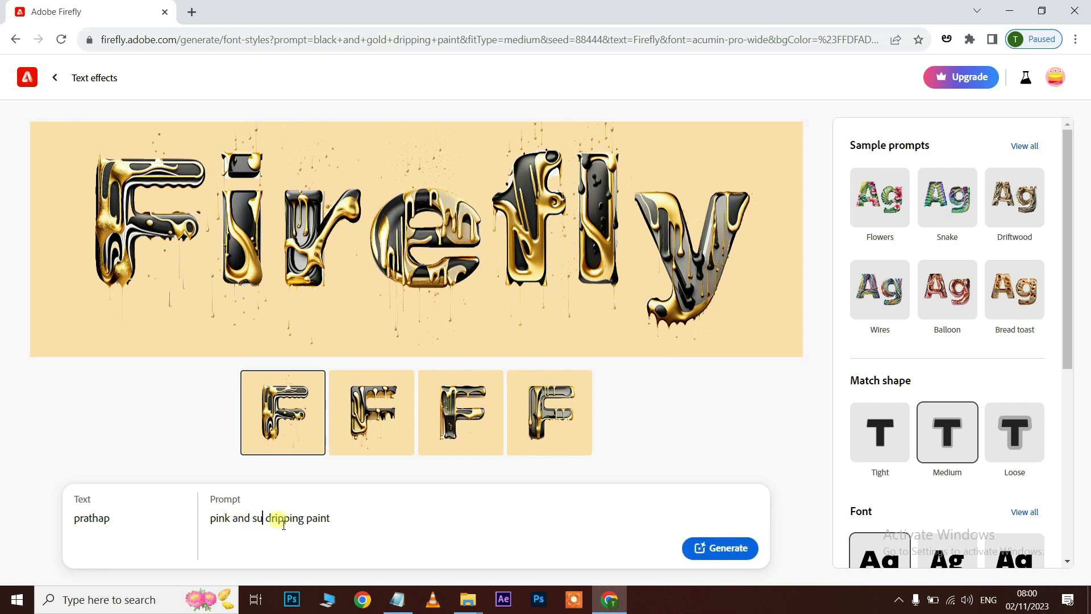
key("BackSpace")
type("ilver")
left_click(727, 554)
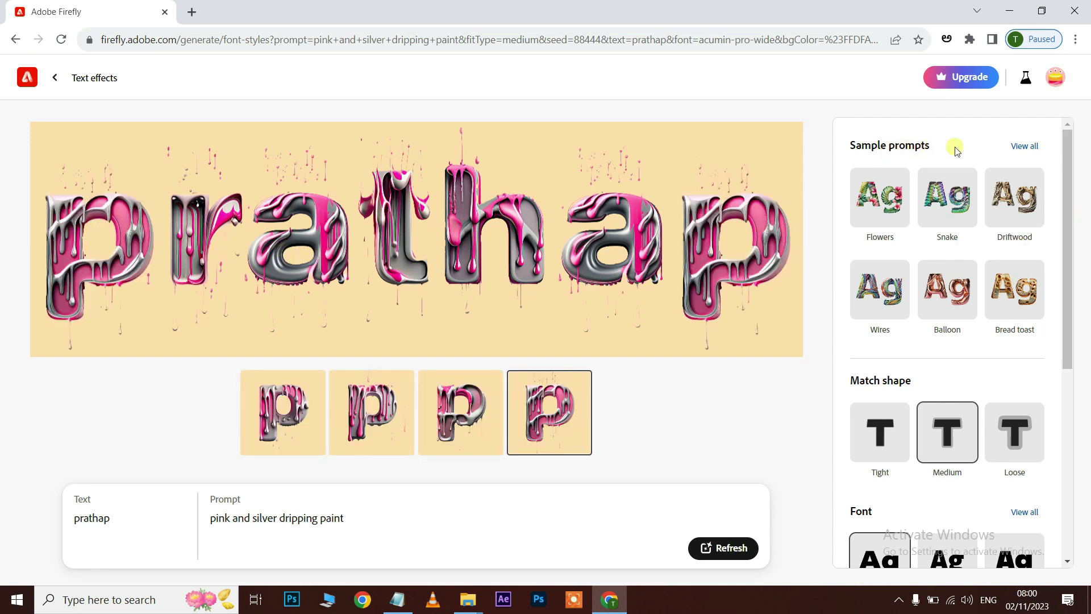
- Browse the full list of sample prompt styles, then close it
left_click(1030, 148)
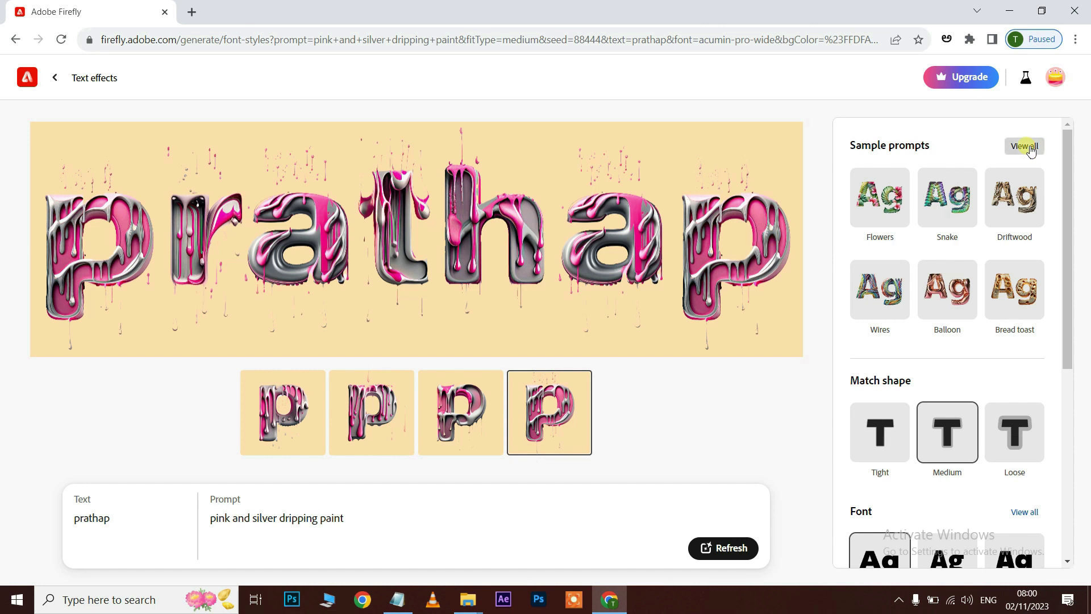
scroll(1040, 307, "down", 3)
scroll(1042, 307, "down", 6)
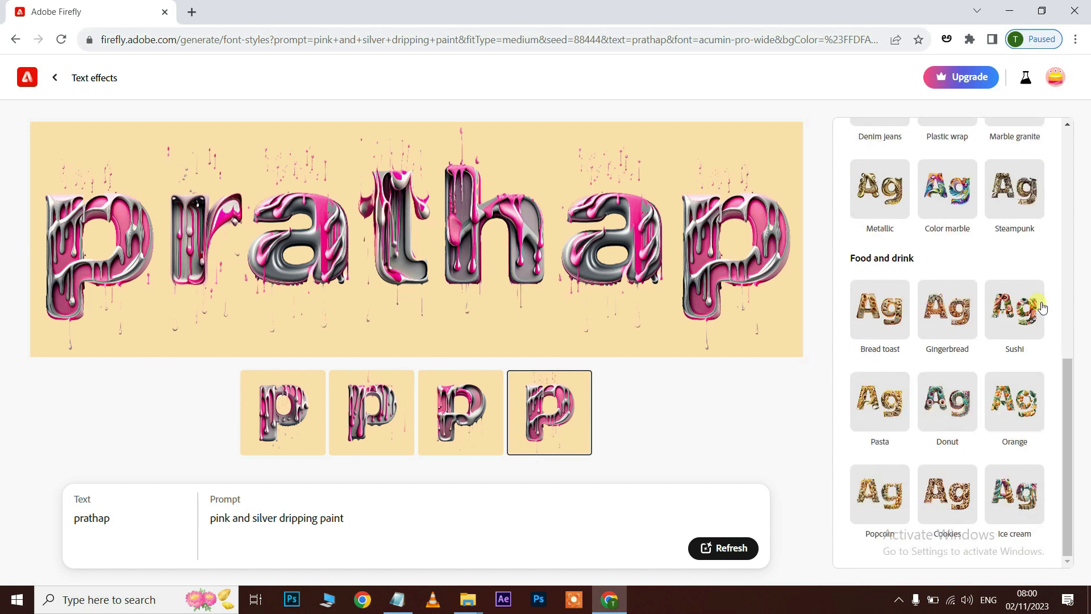
scroll(1043, 308, "up", 10)
left_click(944, 181)
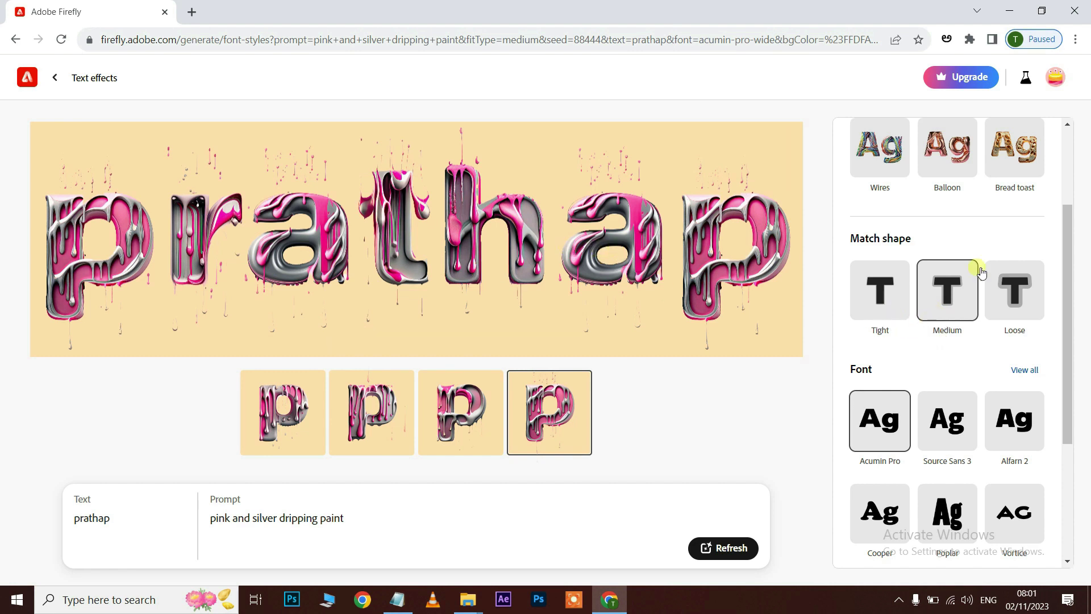
mouse_move(631, 264)
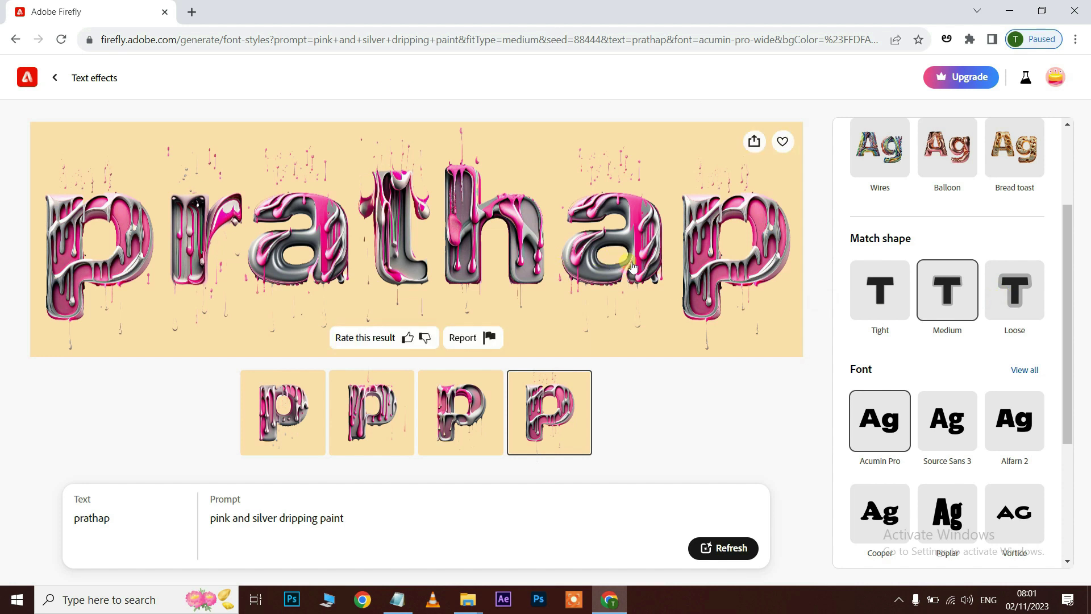
- Set the background colour to yellow and regenerate the pink-silver 'prathap' lettering
scroll(958, 407, "down", 3)
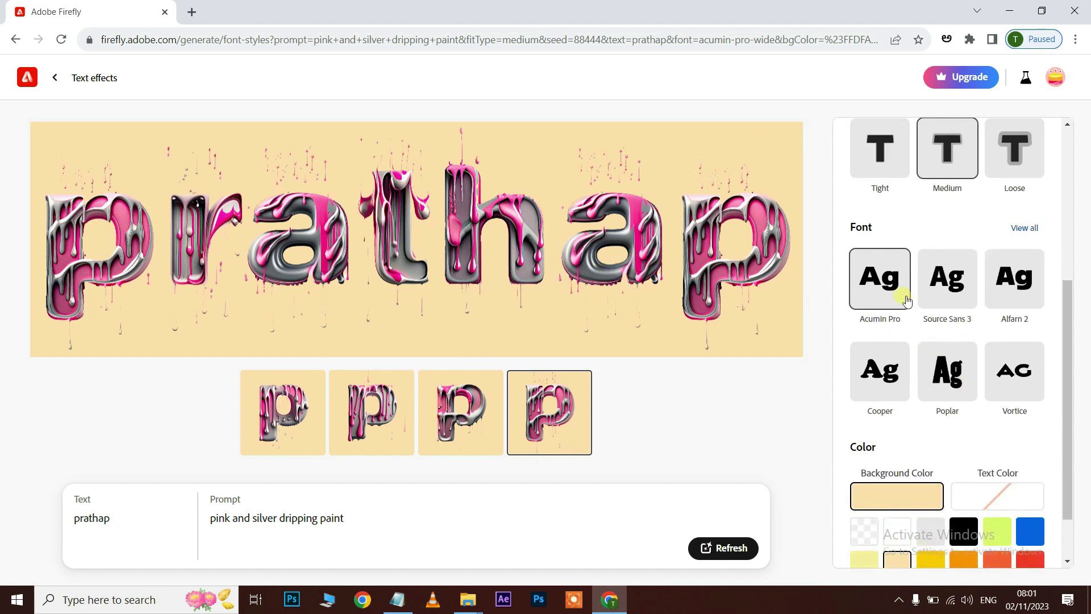
scroll(958, 351, "down", 1)
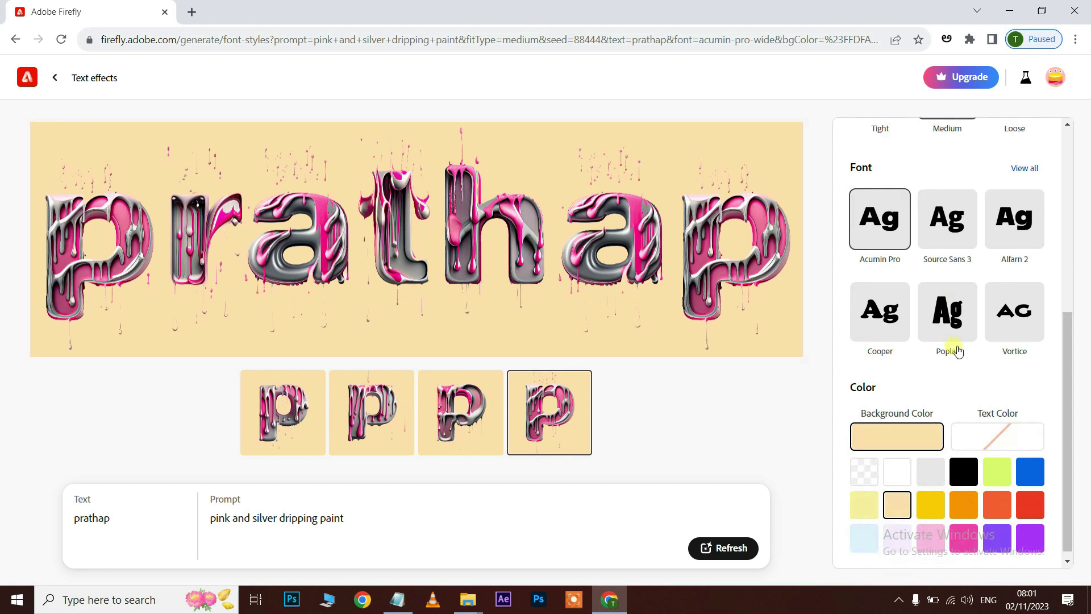
left_click(930, 496)
left_click(720, 560)
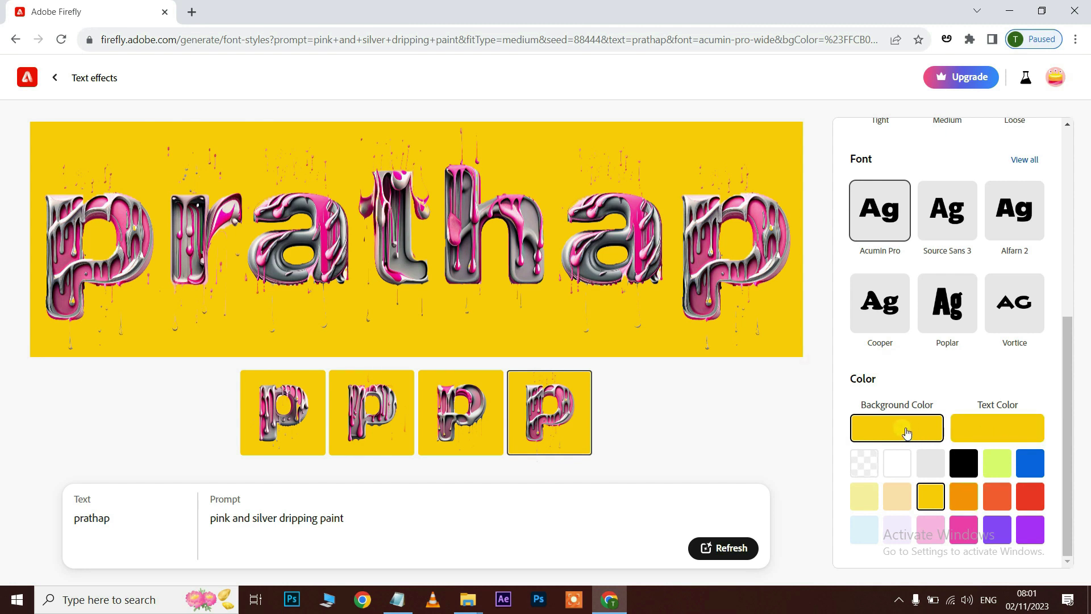
mouse_move(591, 324)
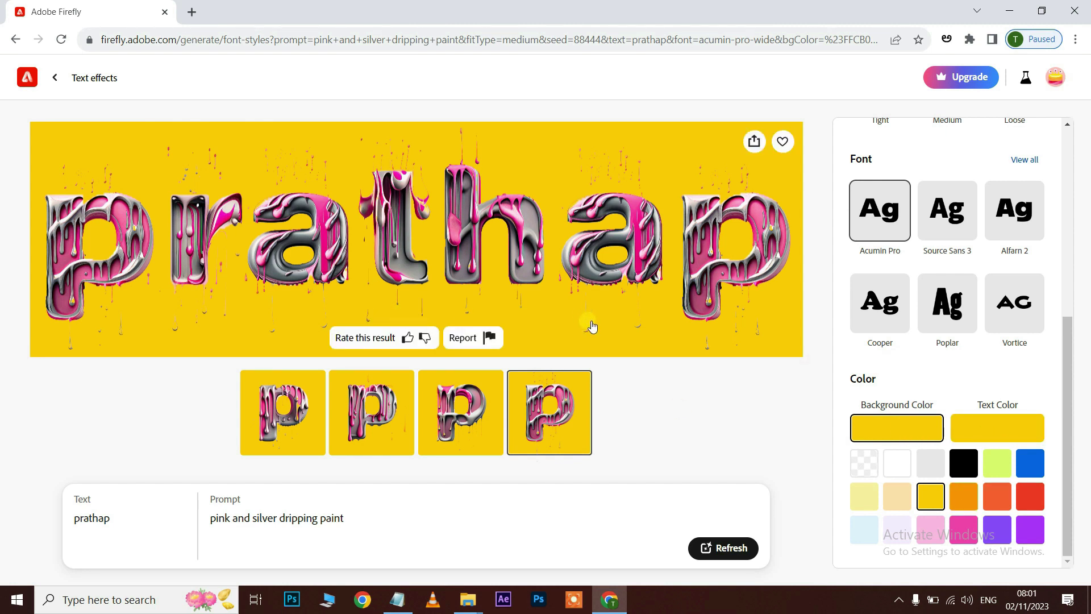
left_click(755, 142)
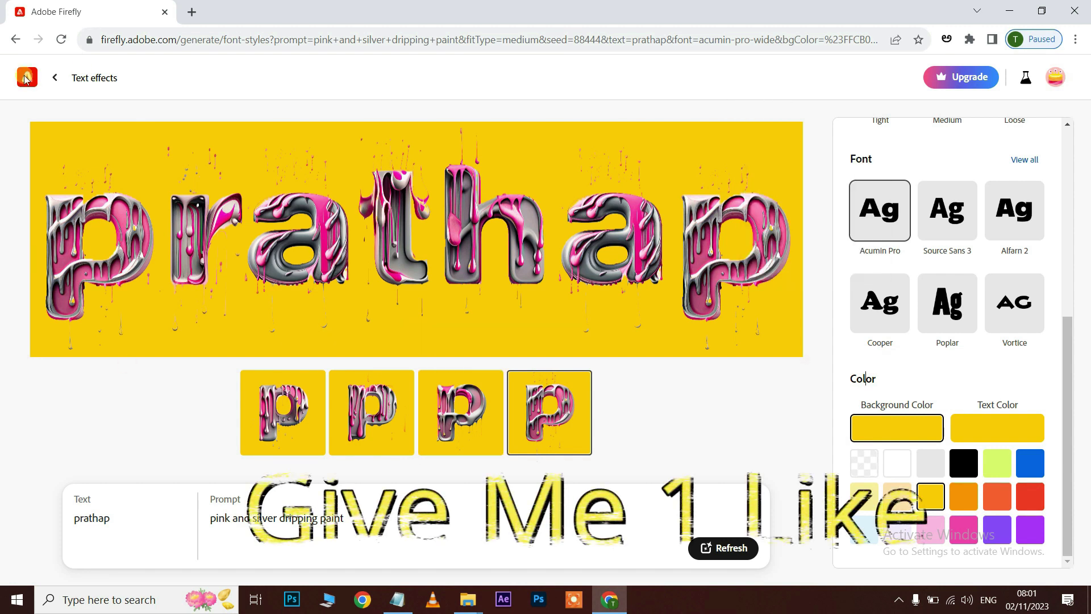
- Return to the Firefly home page and start Generative recolor
left_click(55, 77)
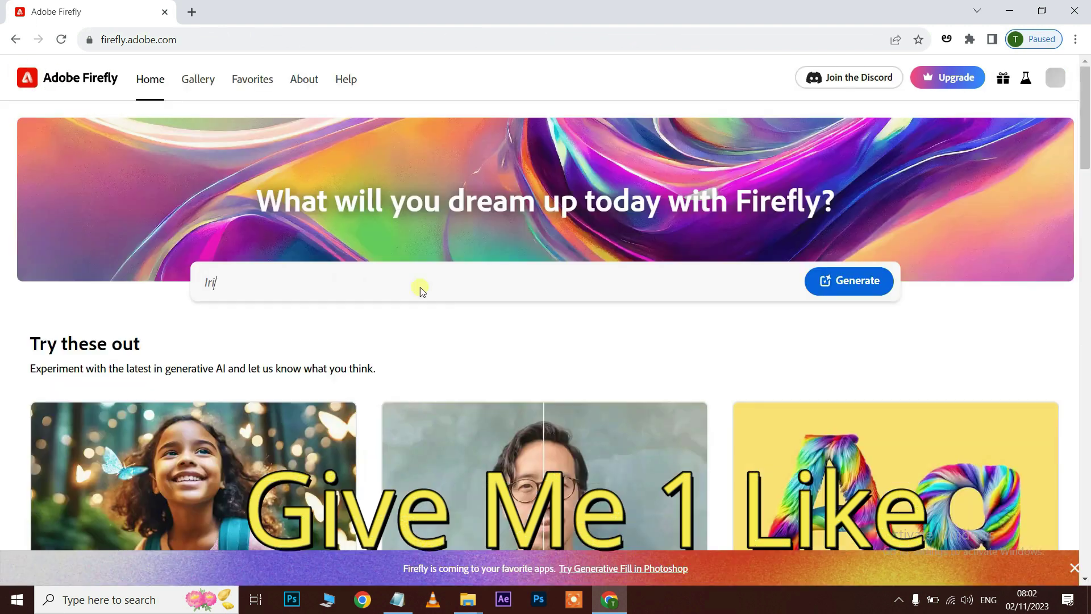
scroll(421, 288, "down", 3)
scroll(450, 292, "down", 4)
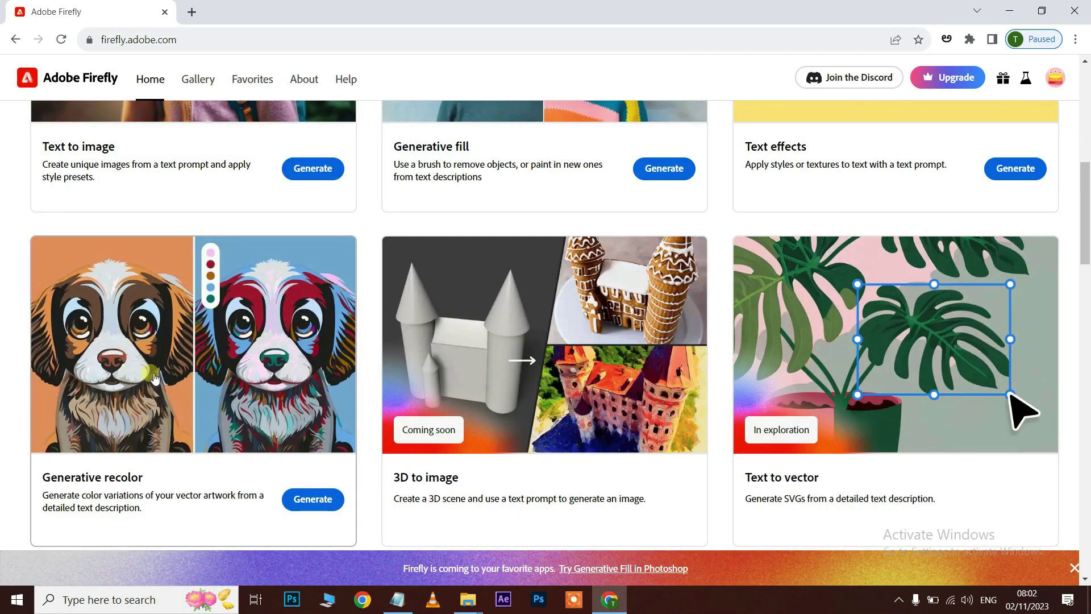
left_click(322, 500)
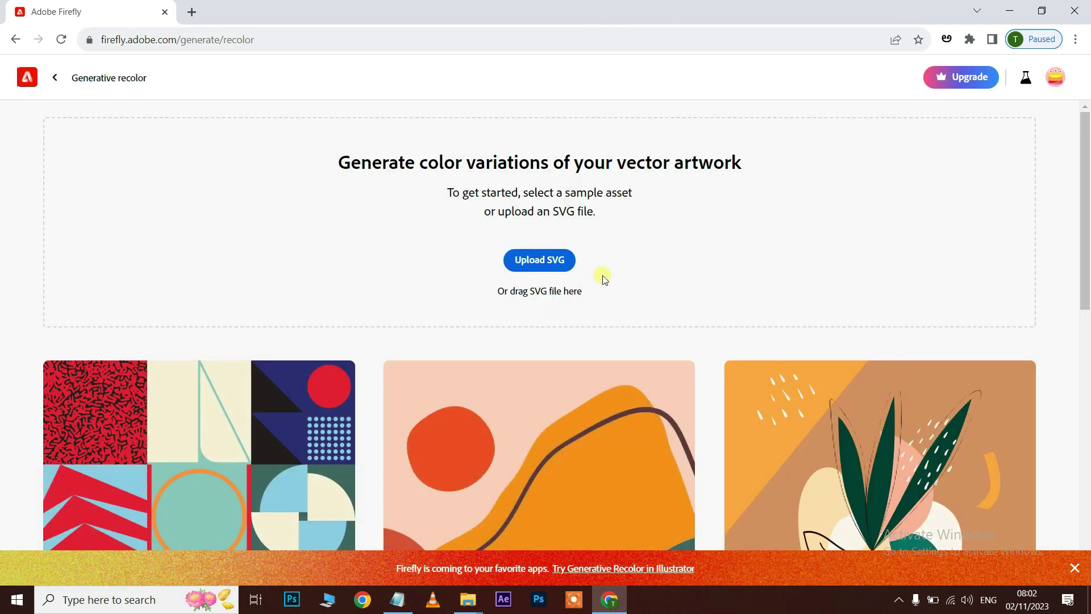
left_click(545, 265)
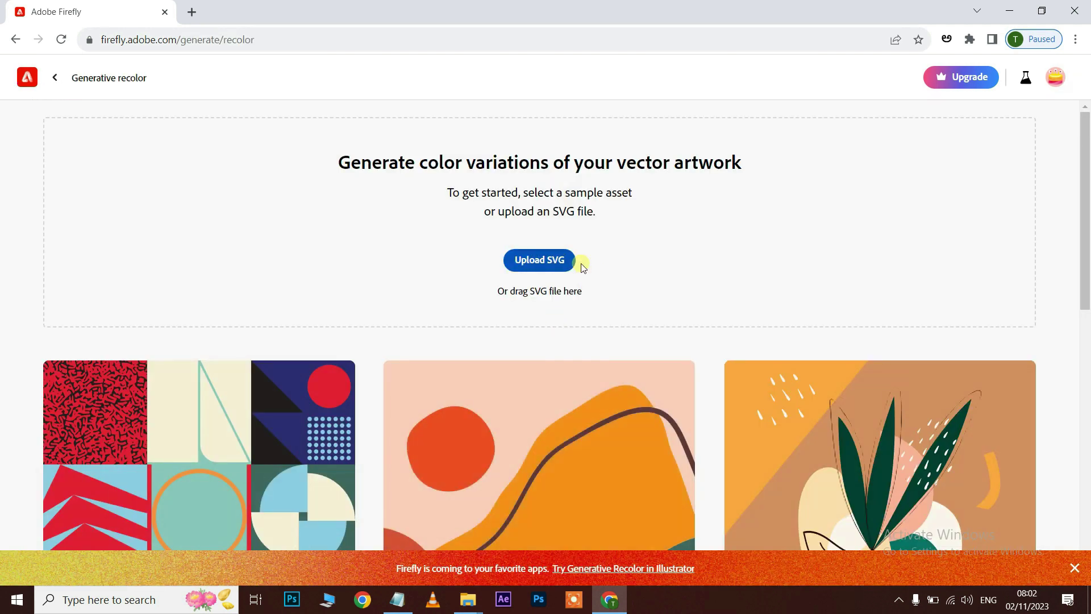
- Browse the sample artworks and load the vase sample for recolouring
scroll(584, 290, "down", 3)
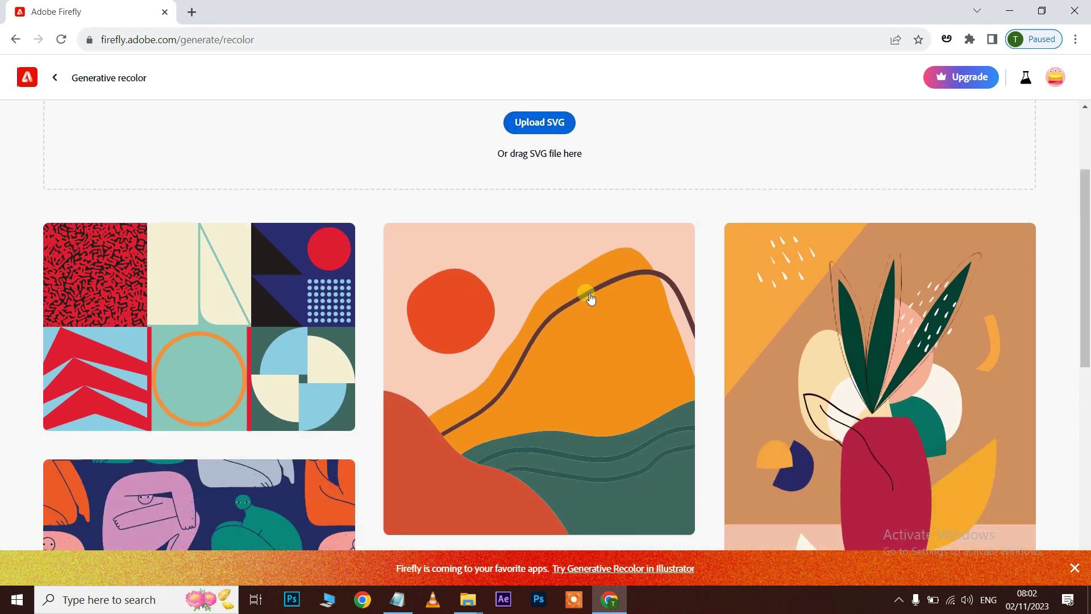
scroll(590, 297, "down", 6)
scroll(590, 297, "down", 2)
scroll(590, 297, "down", 1)
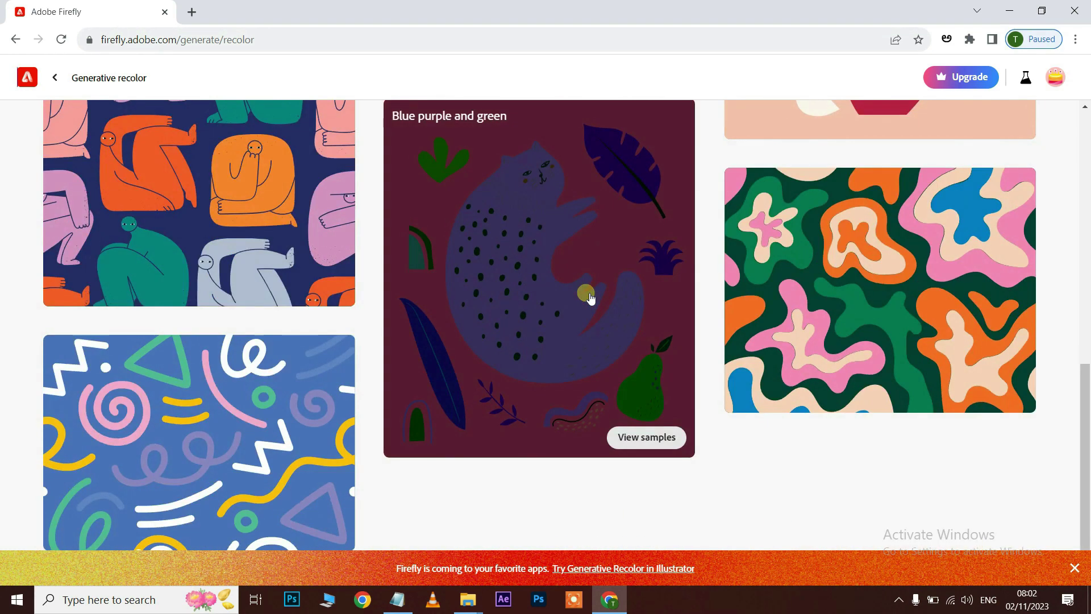
scroll(590, 297, "up", 3)
scroll(585, 292, "up", 6)
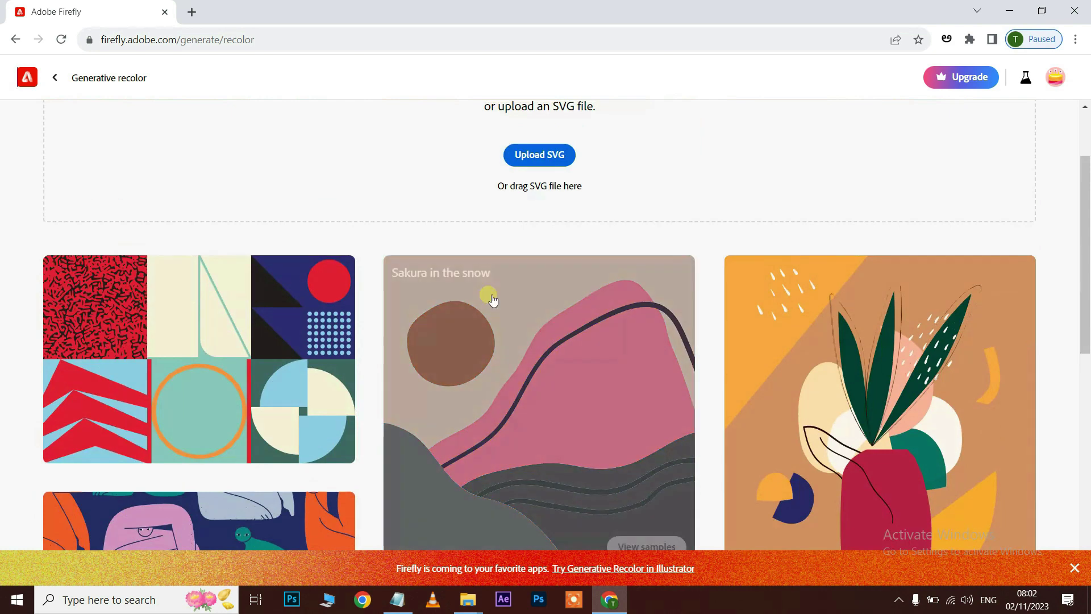
scroll(719, 409, "down", 3)
scroll(739, 392, "down", 2)
scroll(806, 348, "up", 2)
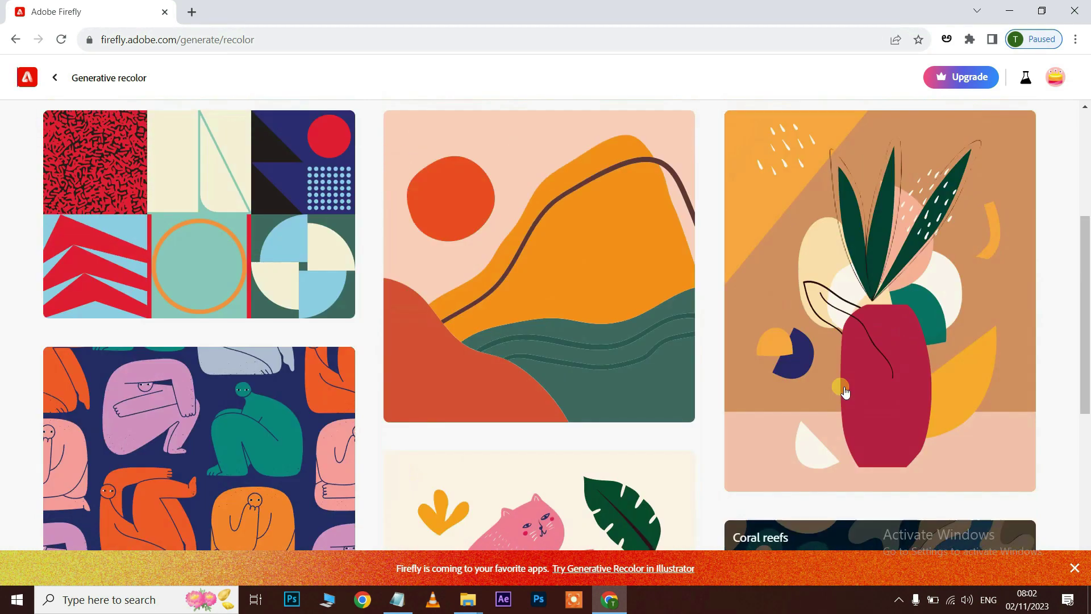
scroll(925, 318, "down", 1)
left_click(927, 323)
- Recolour the vase with the prompt 'Dark red midnight', adapted from the Dark blue midnight sample
scroll(927, 318, "down", 3)
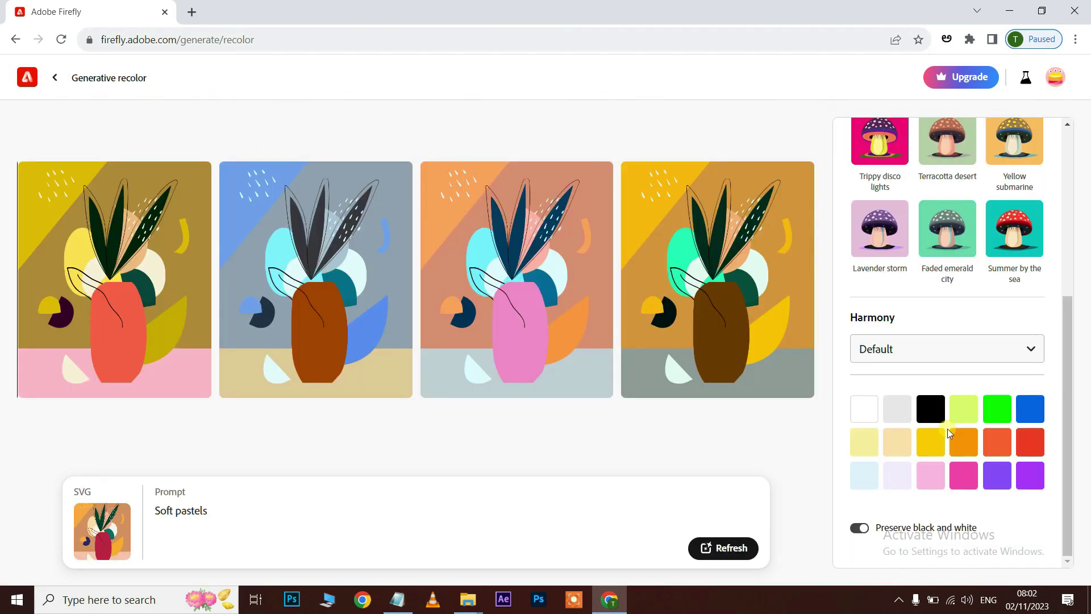
scroll(938, 370, "up", 2)
scroll(948, 433, "up", 1)
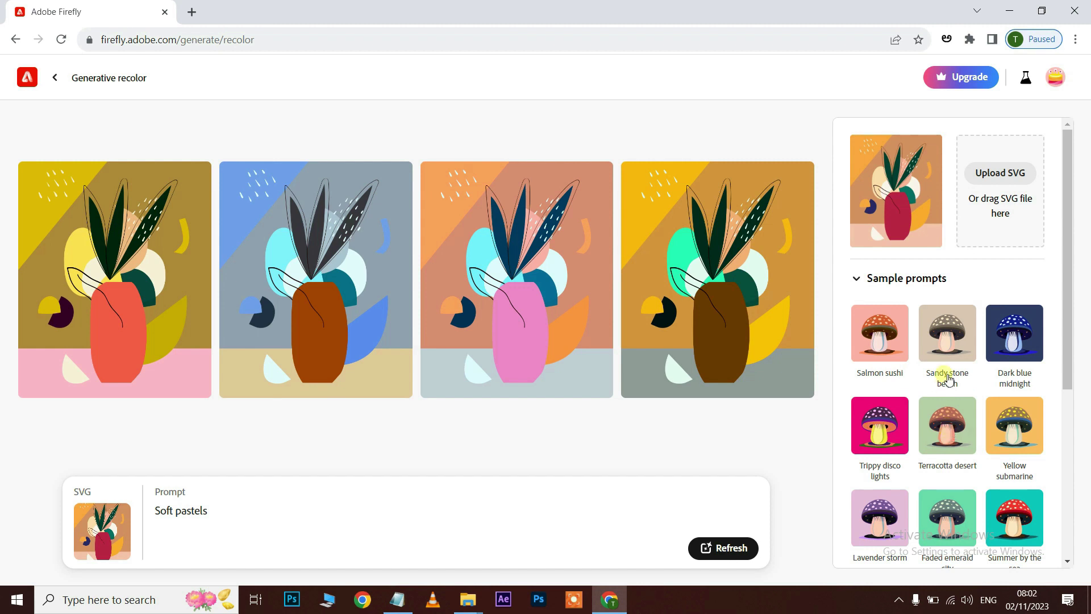
left_click(1014, 341)
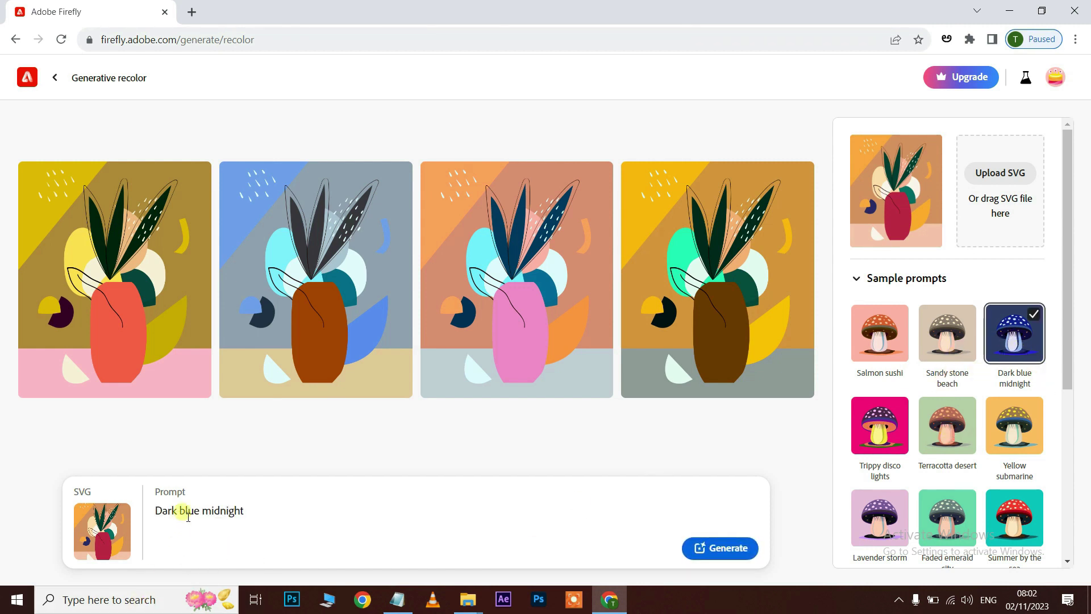
left_click_drag(190, 515, 203, 515)
type("red")
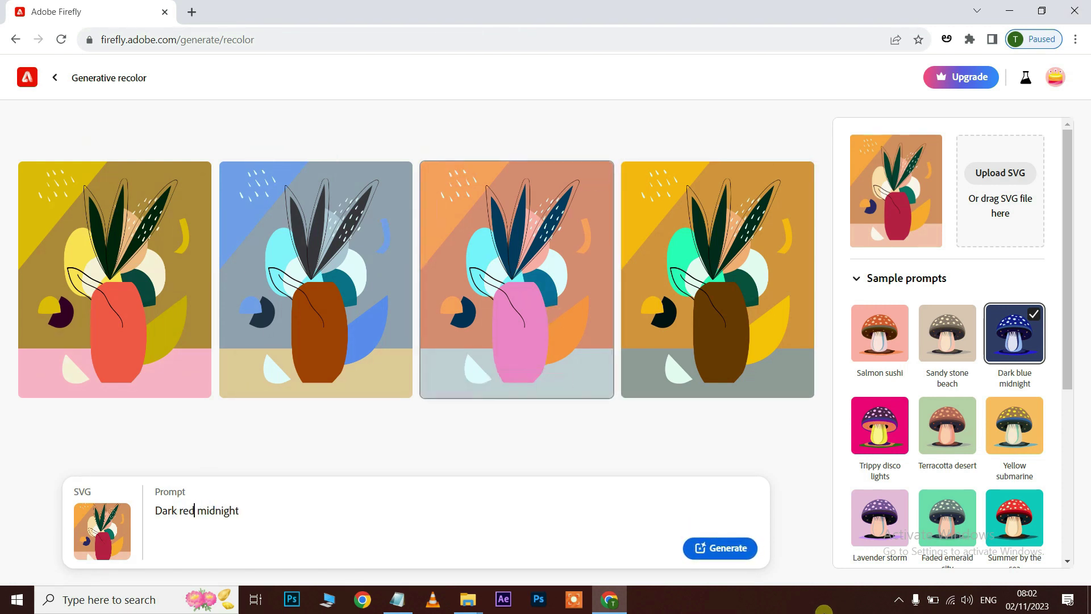
left_click(731, 549)
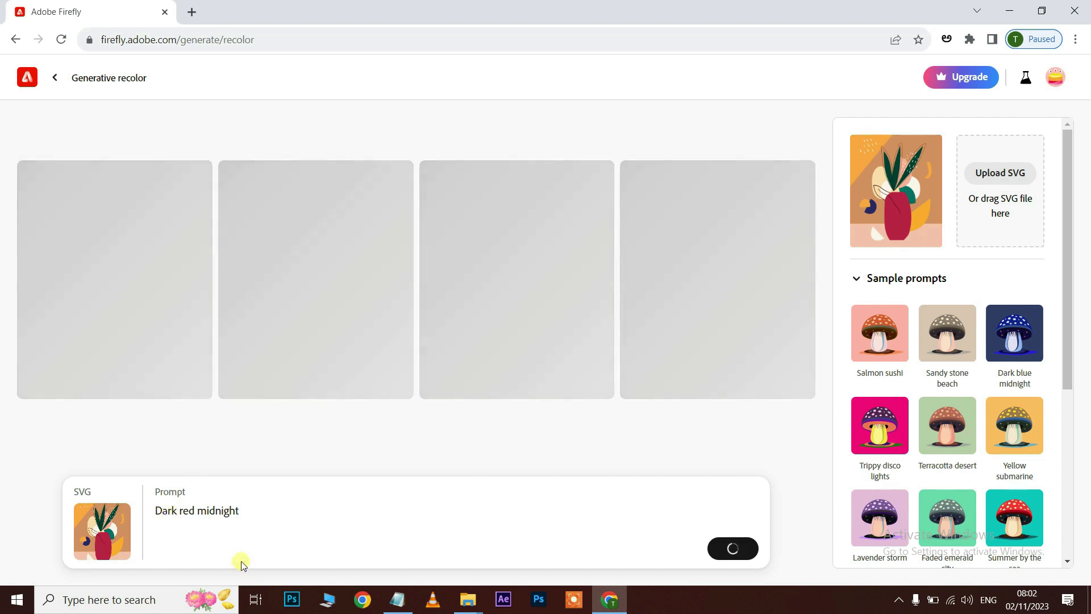
- Download the third recoloured vase variation and go back to the Firefly home page
scroll(935, 440, "down", 1)
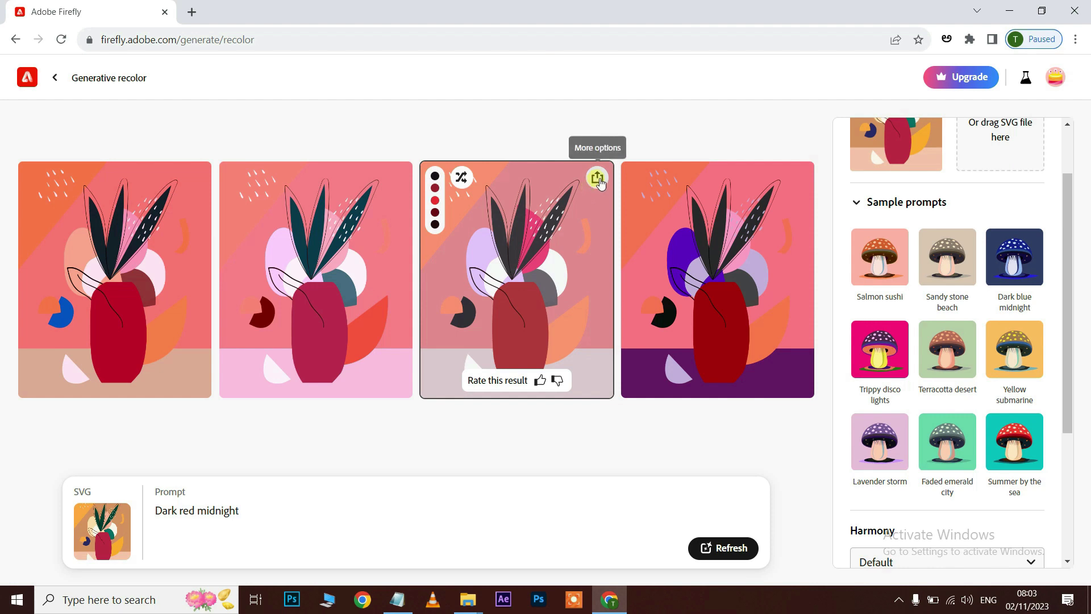
left_click(598, 179)
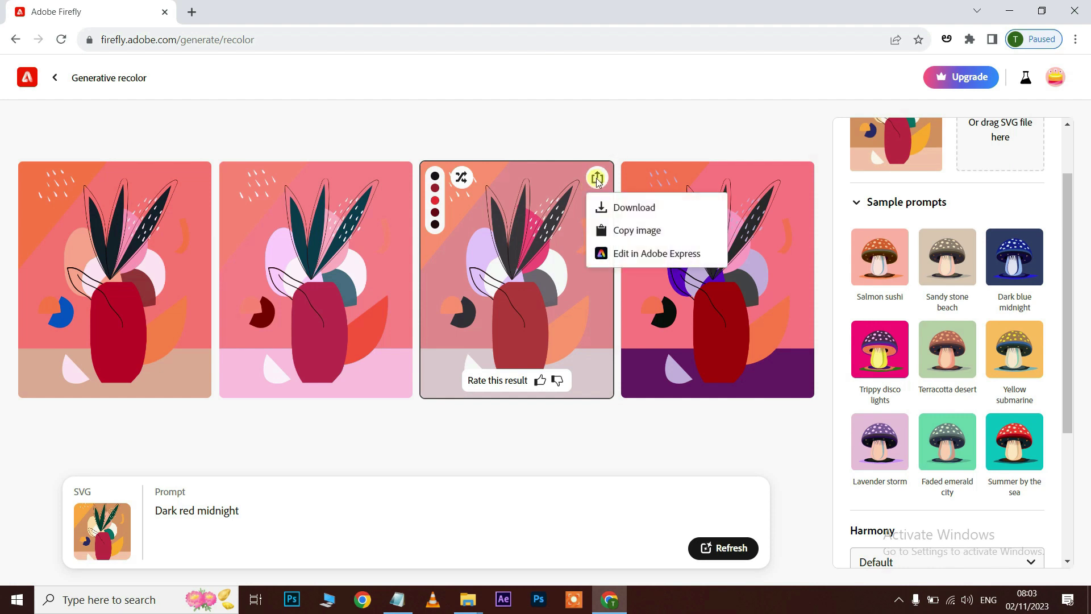
left_click(604, 207)
key("alt+Left")
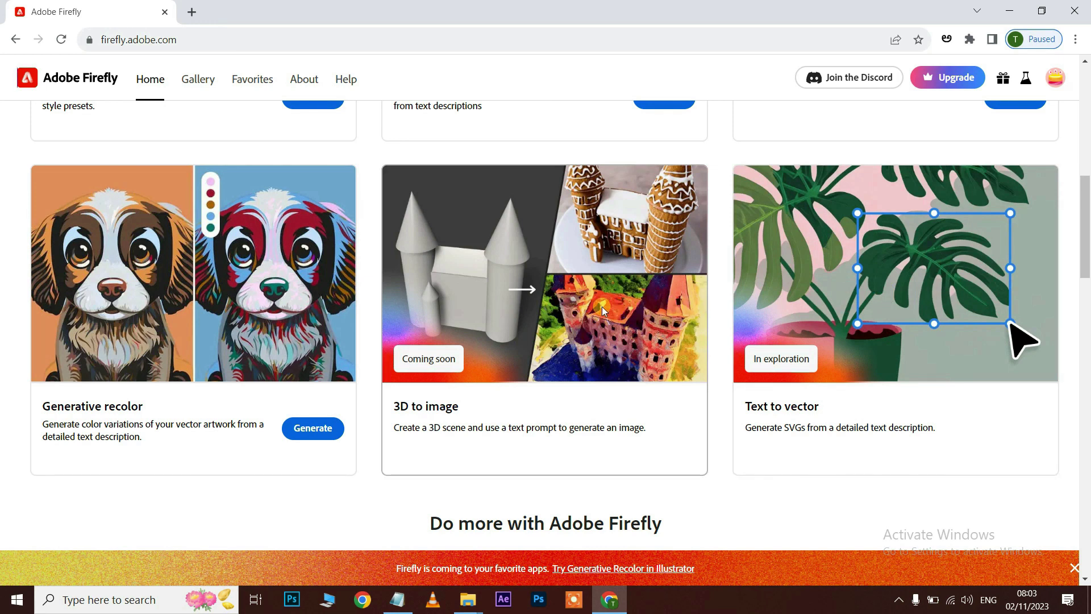
scroll(601, 305, "up", 3)
scroll(604, 308, "up", 2)
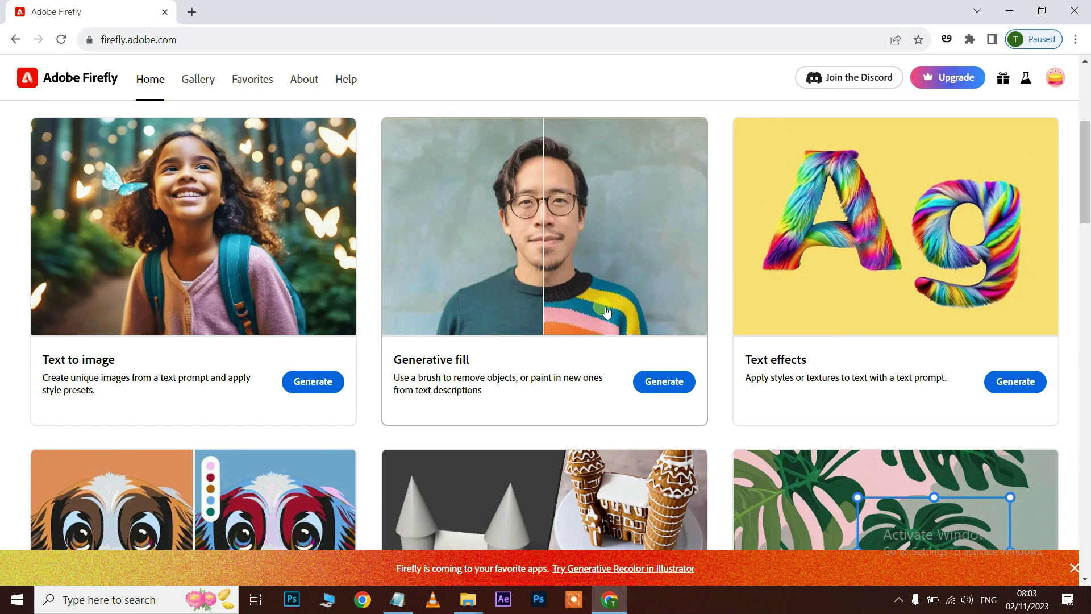